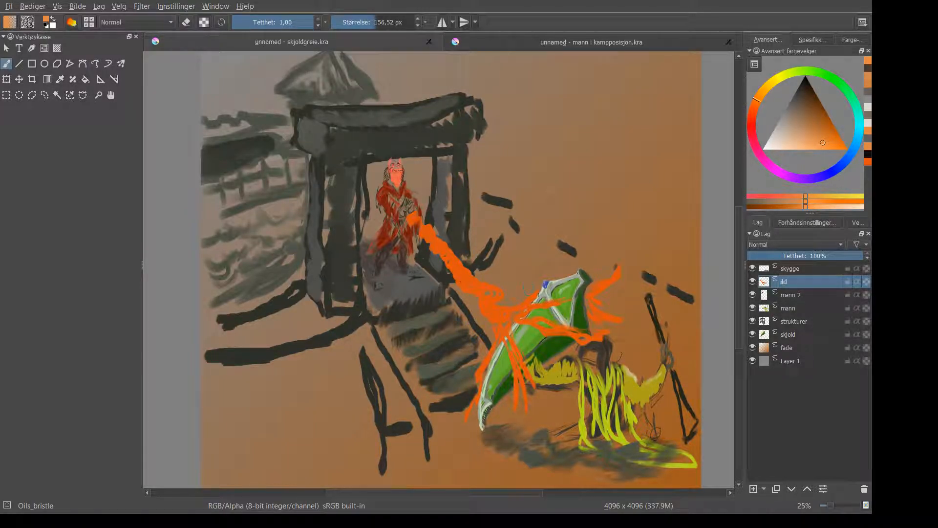
# Examine the gateway scene with its flame beam, then the crowned man in the red robe up close
pyautogui.scroll(1, 530, 289)
pyautogui.scroll(-1, 530, 289)
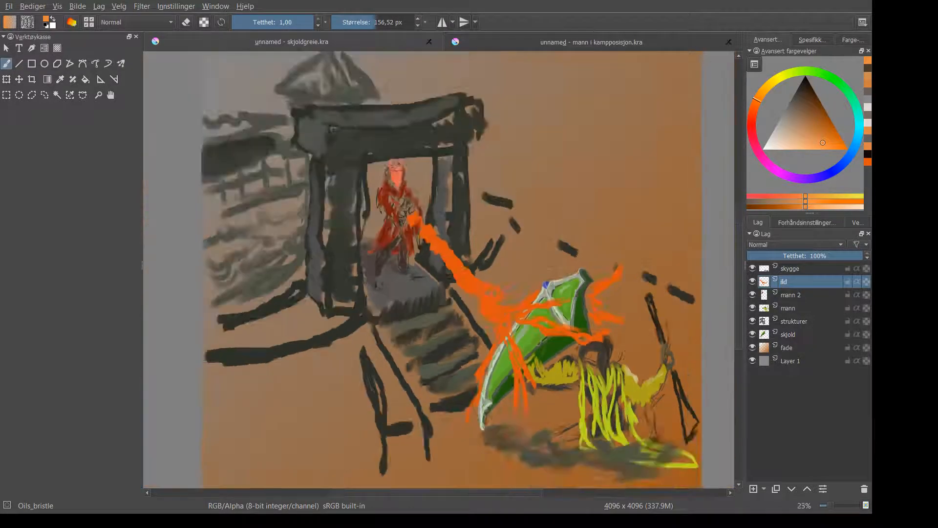
pyautogui.scroll(4, 539, 337)
pyautogui.scroll(-2, 540, 337)
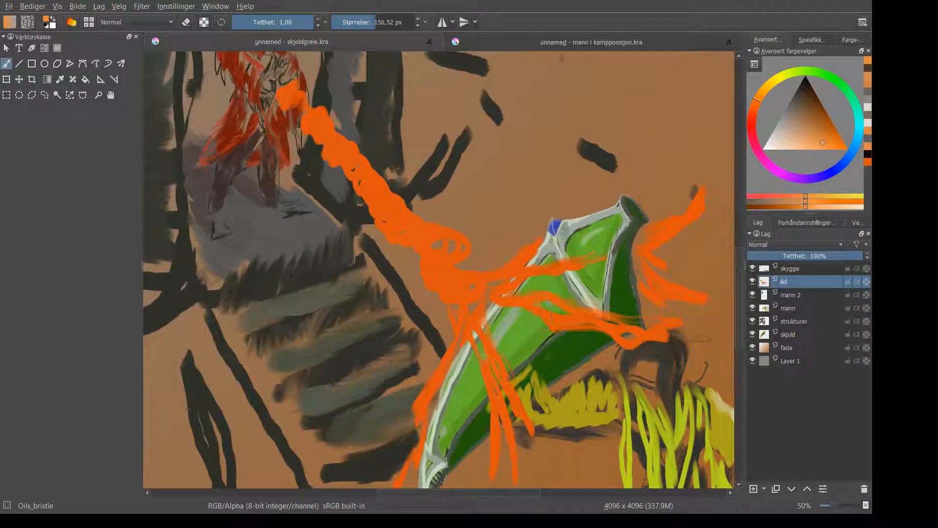
pyautogui.scroll(2, 593, 339)
pyautogui.scroll(-3, 592, 339)
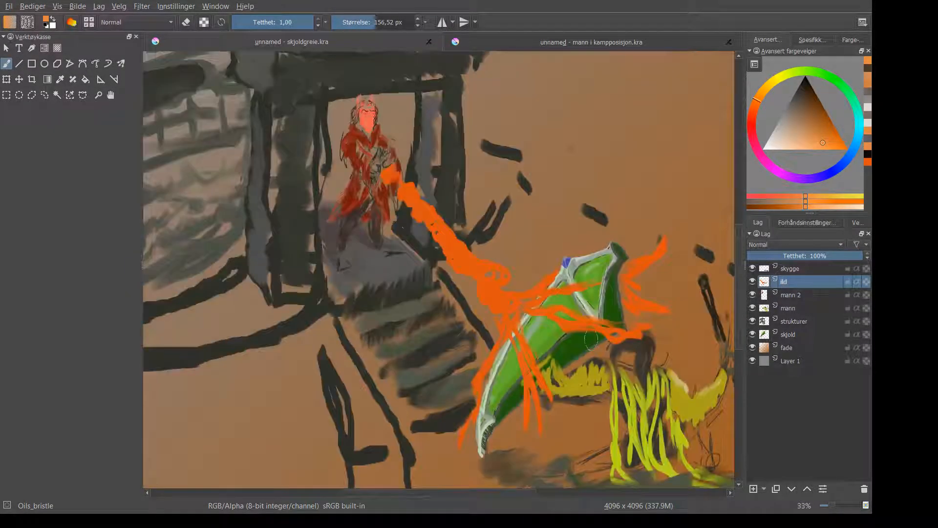
pyautogui.scroll(3, 369, 132)
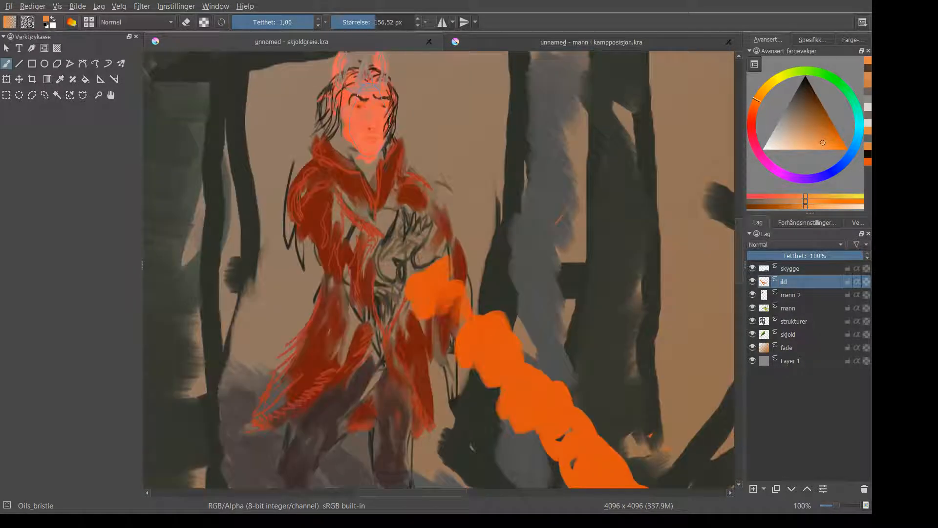
pyautogui.scroll(3, 369, 132)
pyautogui.scroll(-2, 376, 146)
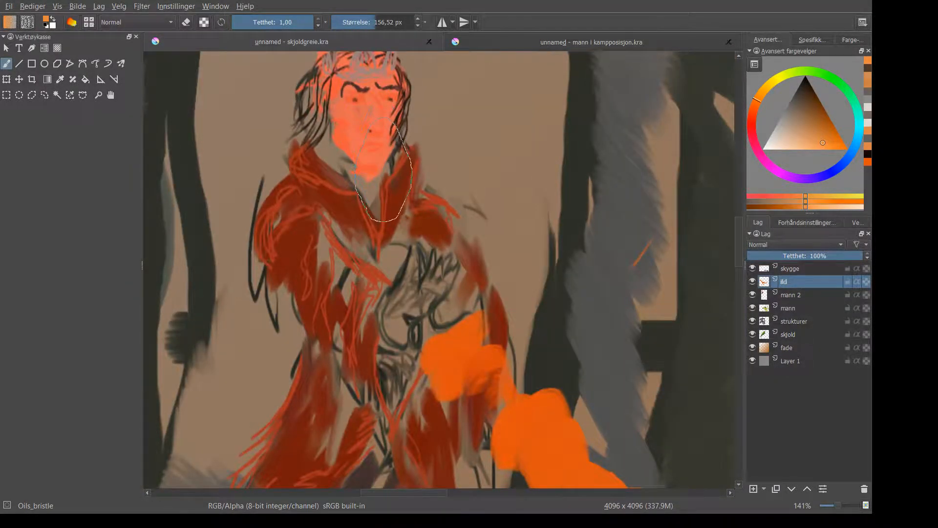
pyautogui.scroll(-4, 384, 169)
pyautogui.scroll(5, 379, 137)
pyautogui.scroll(-1, 376, 122)
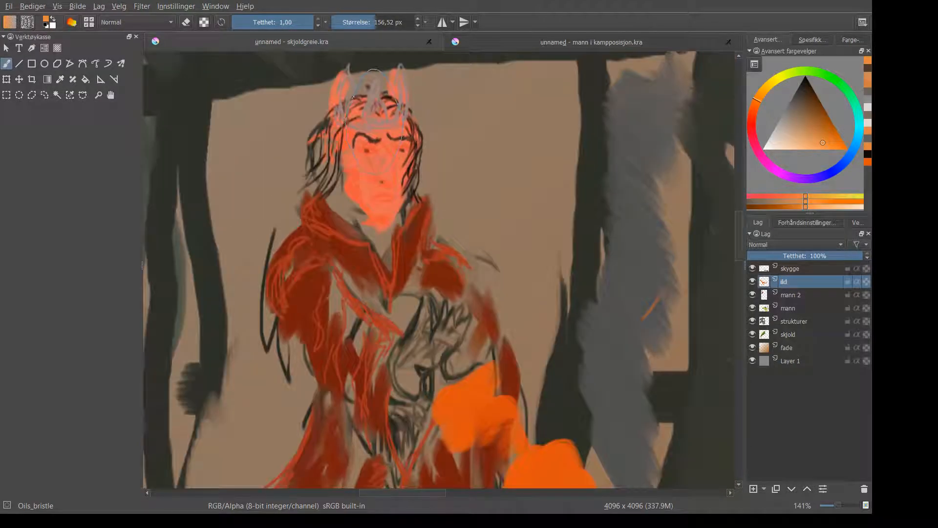
pyautogui.scroll(3, 374, 75)
pyautogui.scroll(-2, 379, 73)
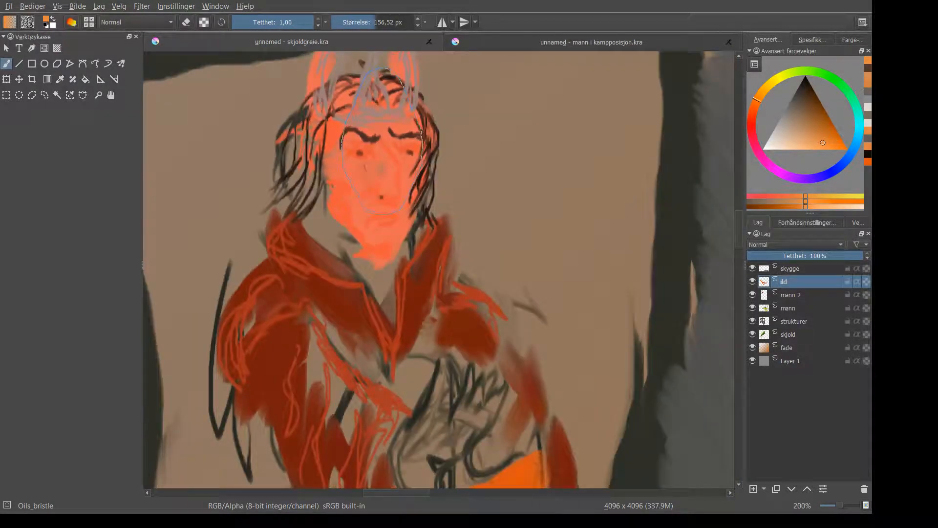
pyautogui.scroll(-4, 416, 235)
pyautogui.scroll(3, 423, 220)
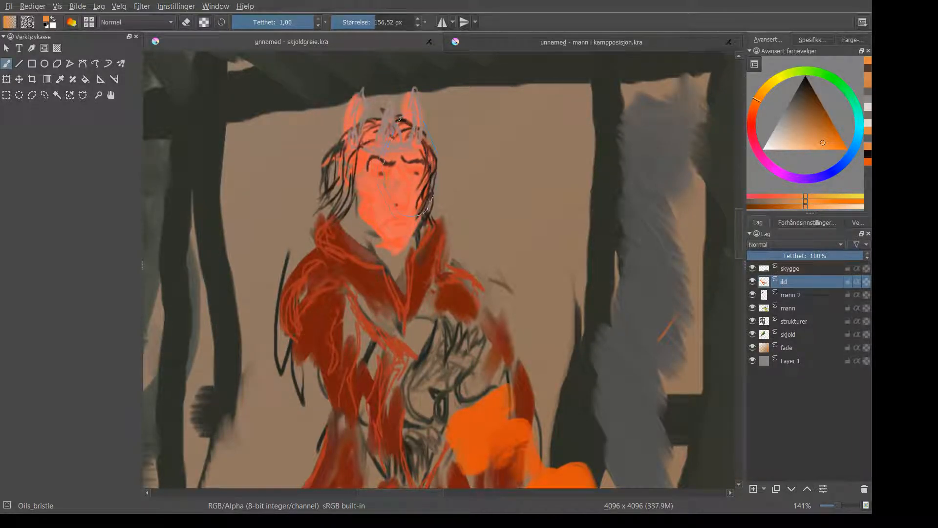
pyautogui.scroll(-5, 481, 263)
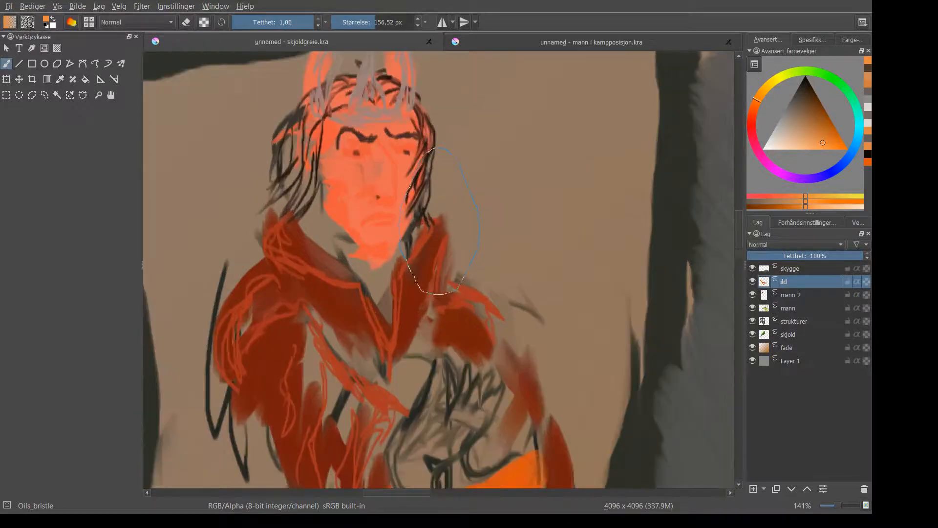
pyautogui.scroll(5, 481, 263)
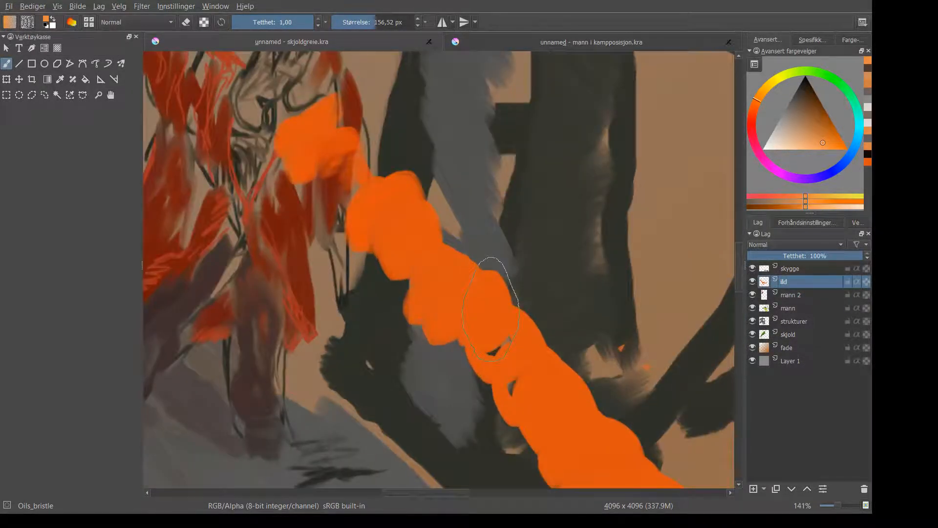
# Look over the whole composition, including the flame beam, stairs, green shield and yellow-clad figure
pyautogui.scroll(-5, 490, 301)
pyautogui.scroll(-2, 490, 301)
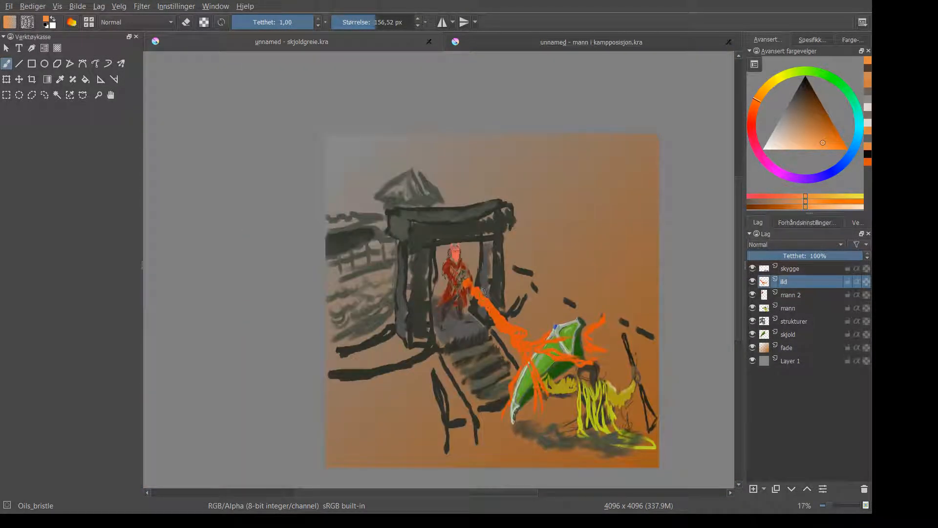
pyautogui.scroll(4, 566, 349)
pyautogui.scroll(2, 567, 350)
pyautogui.scroll(-3, 569, 347)
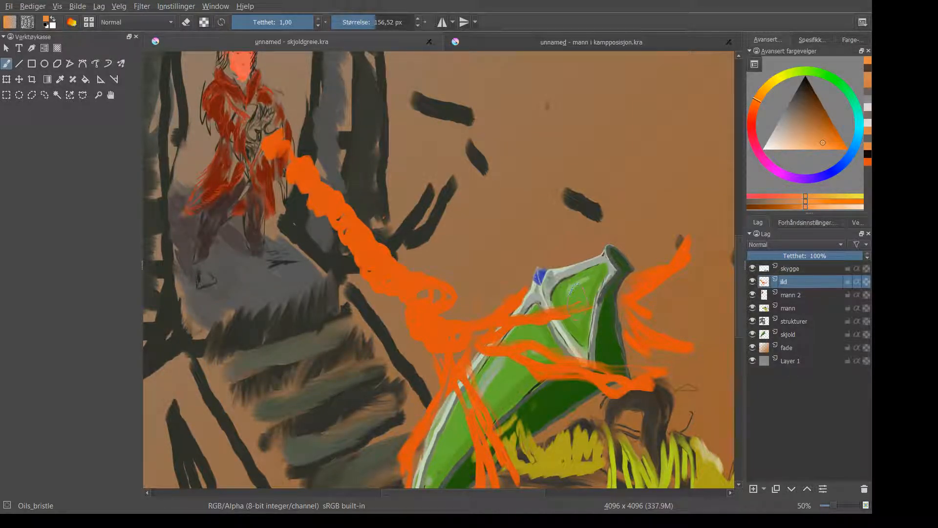
pyautogui.scroll(-2, 579, 303)
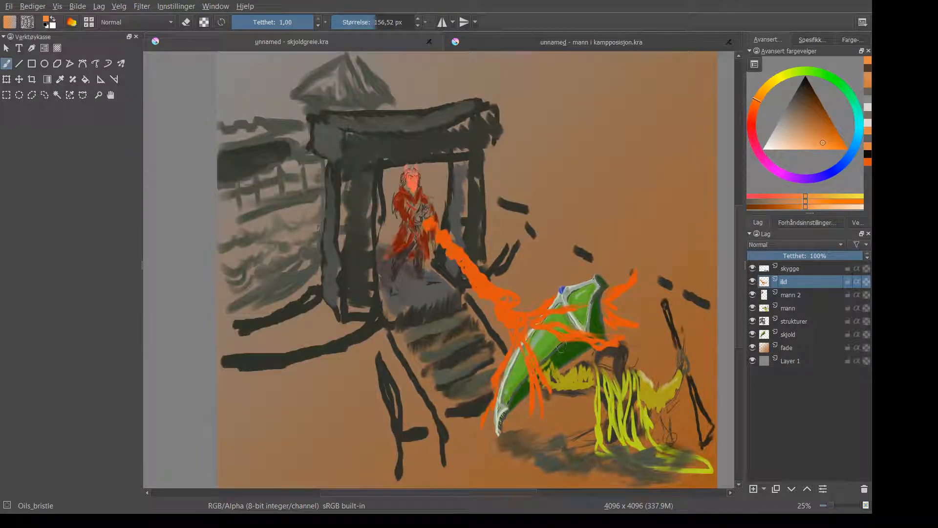
pyautogui.scroll(2, 600, 344)
pyautogui.scroll(-2, 599, 345)
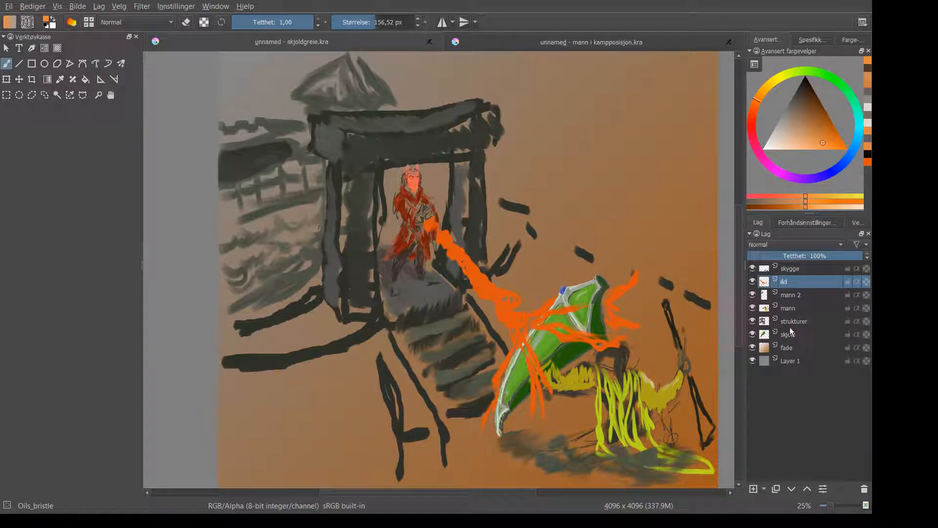
# Toggle the visibility of the skjold layer to compare the scene with and without the green shield
pyautogui.click(753, 334)
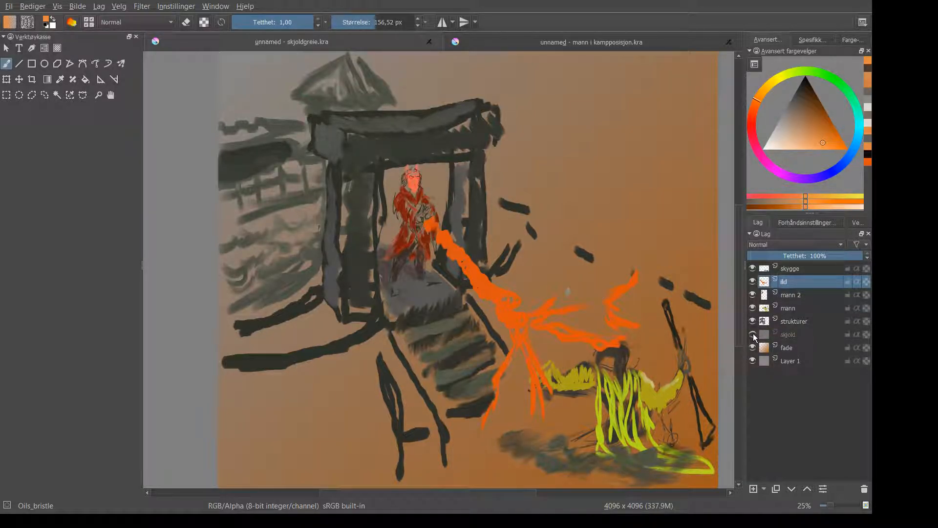
pyautogui.click(753, 335)
pyautogui.click(753, 335)
pyautogui.click(752, 334)
pyautogui.click(752, 335)
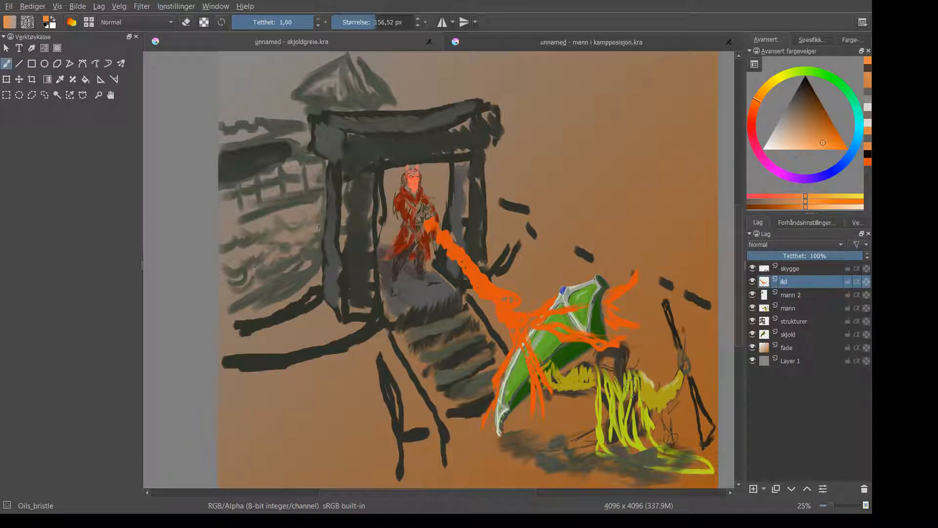
# Make the mann 2 layer active and set the brush size to 17.07 px for detail work on the robed man
pyautogui.scroll(-4, 635, 394)
pyautogui.scroll(7, 635, 394)
pyautogui.scroll(-2, 635, 398)
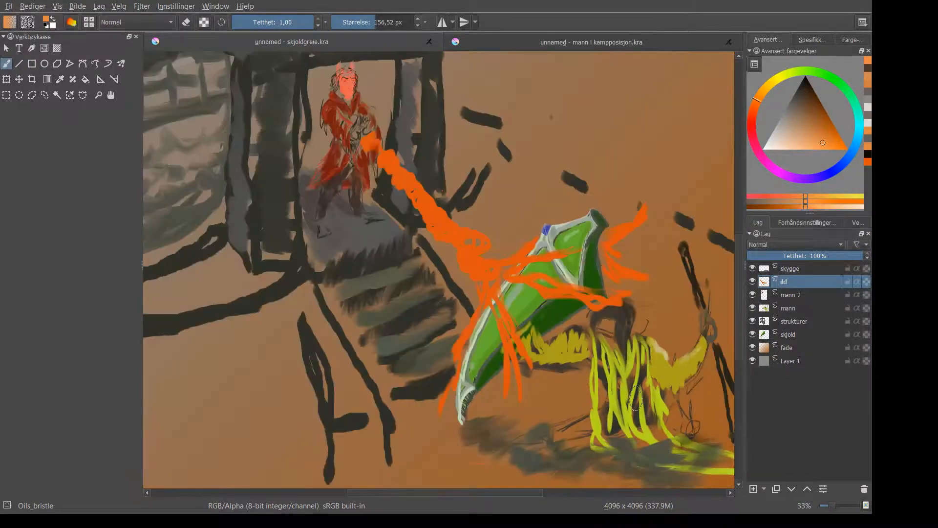
pyautogui.scroll(-1, 635, 398)
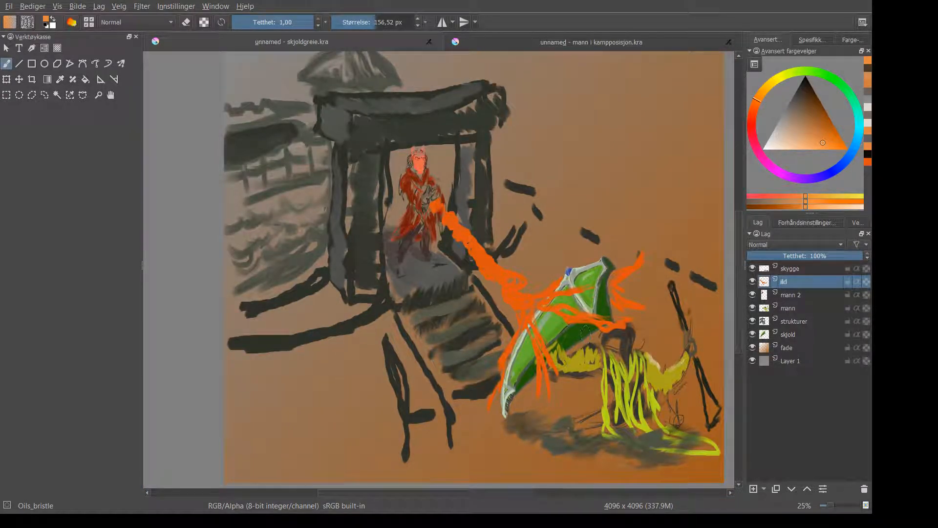
pyautogui.scroll(5, 421, 185)
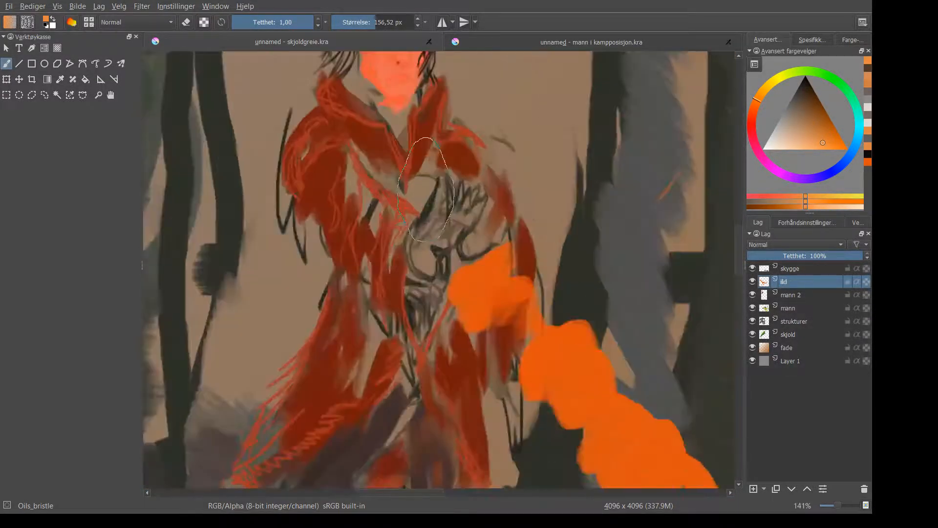
pyautogui.scroll(-4, 425, 188)
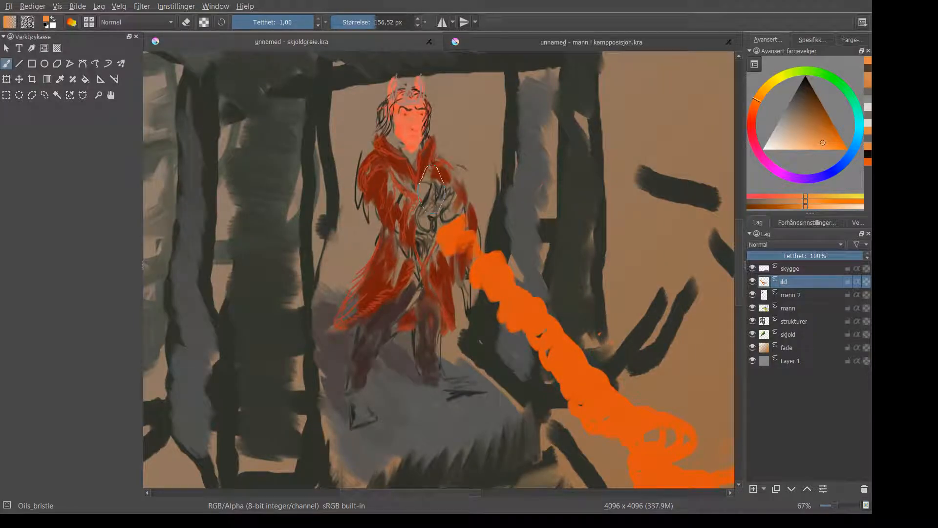
pyautogui.scroll(2, 430, 189)
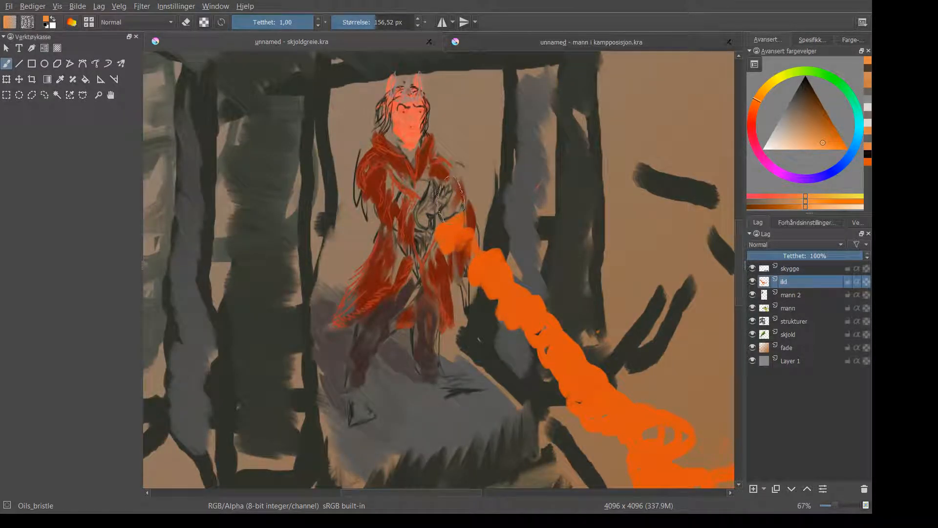
pyautogui.click(793, 295)
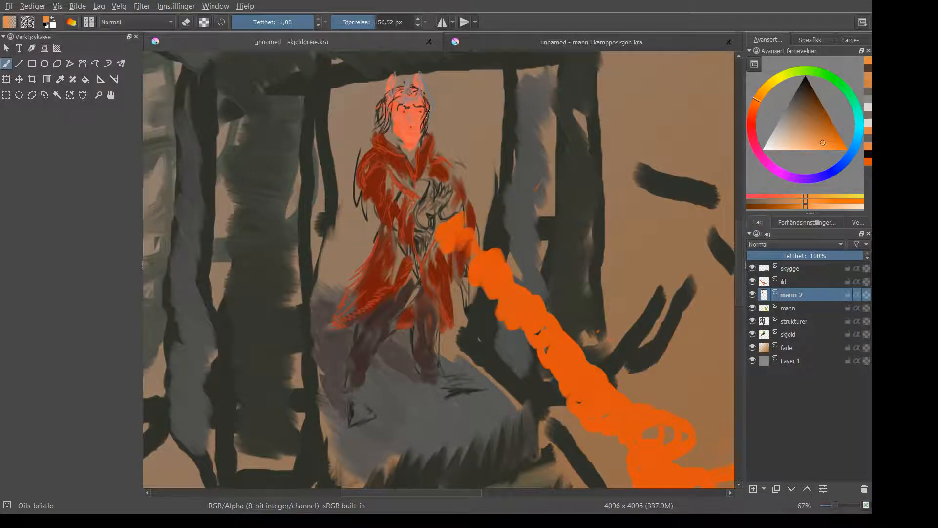
pyautogui.scroll(2, 427, 139)
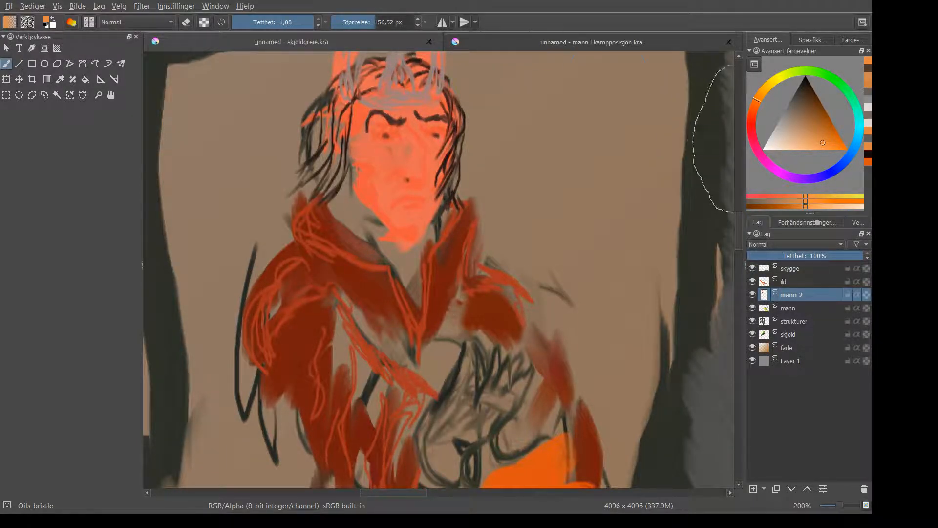
pyautogui.click(352, 22)
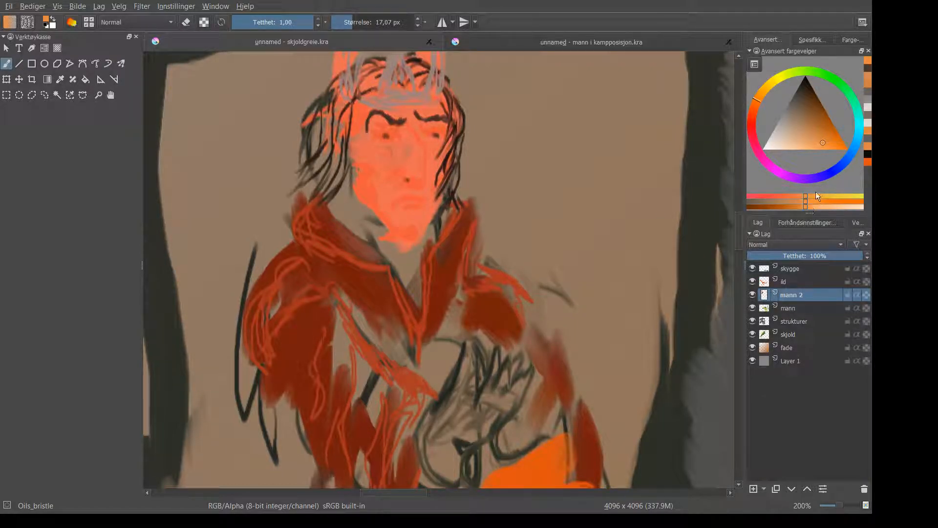
# Choose a more saturated orange and paint a short test stroke on the background beside the robed man's collar
pyautogui.click(821, 124)
pyautogui.click(831, 139)
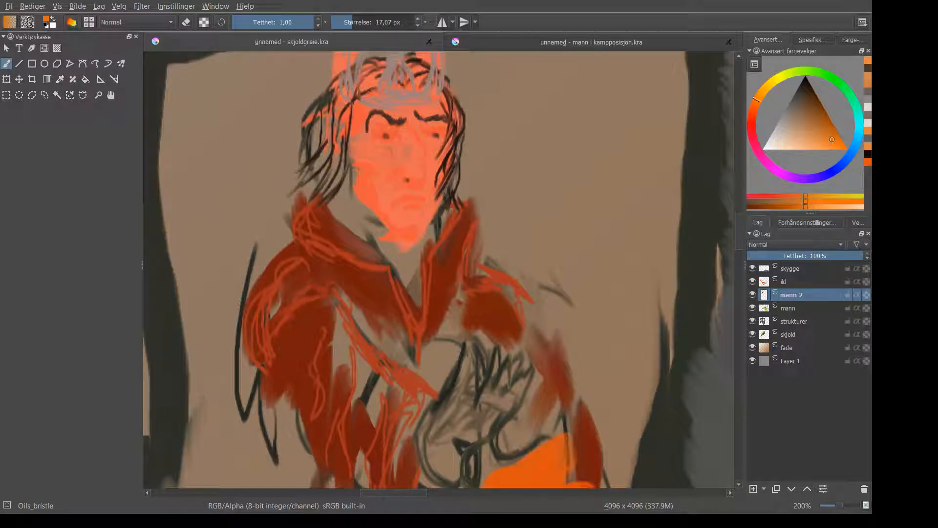
pyautogui.moveTo(490, 219); pyautogui.dragTo(495, 241)
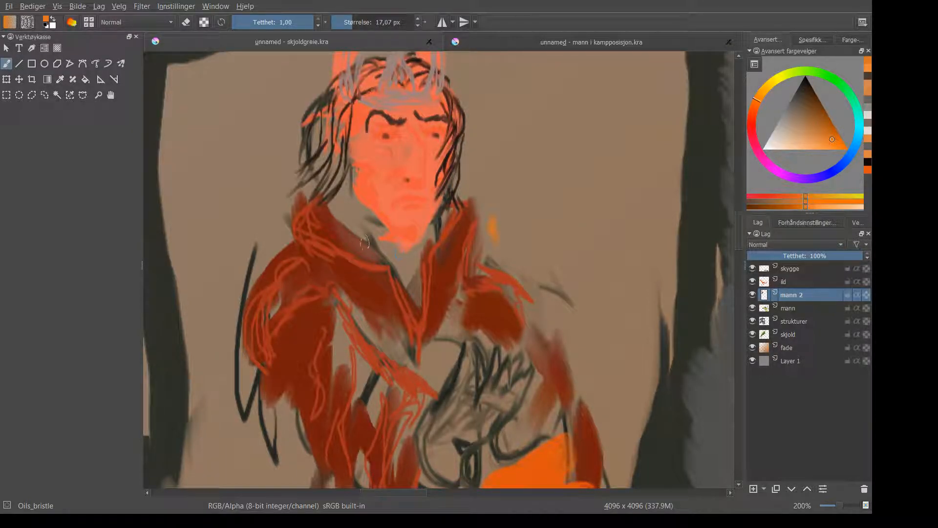
pyautogui.moveTo(591, 122)
pyautogui.mouseDown()
pyautogui.moveTo(591, 188)
pyautogui.moveTo(562, 210)
pyautogui.mouseUp()
pyautogui.hotkey('ctrl', 'z')
# Change the colour to a softer, redder orange and paint skin strokes on the neck under the jaw and along the cheek
pyautogui.moveTo(756, 107); pyautogui.dragTo(752, 107)
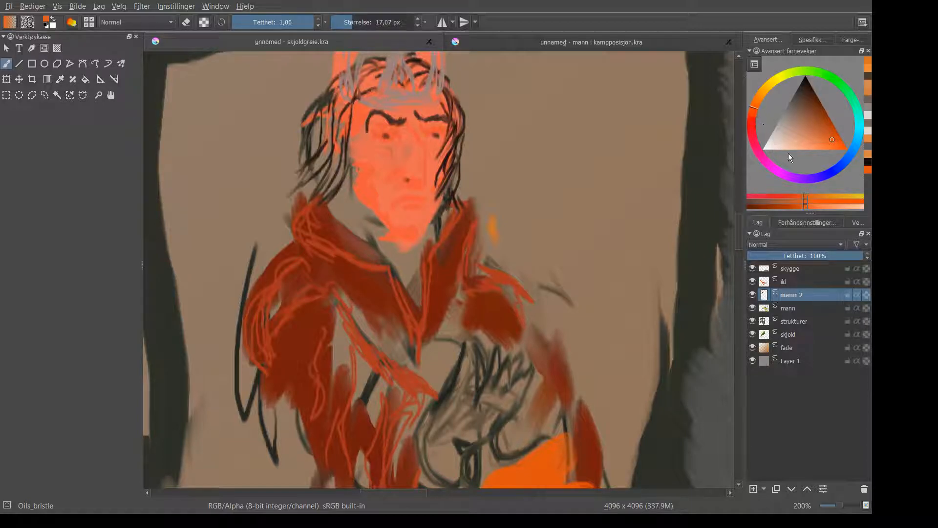
pyautogui.click(815, 140)
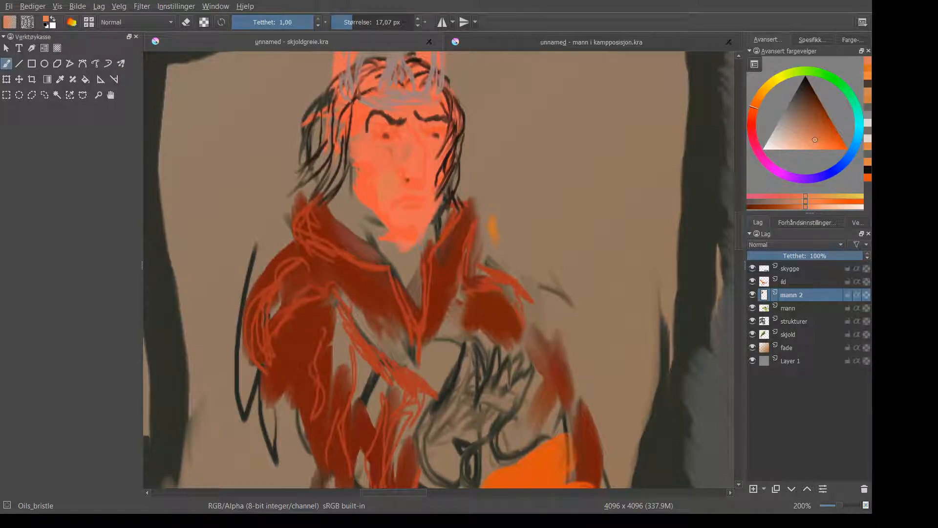
pyautogui.moveTo(411, 251)
pyautogui.mouseDown()
pyautogui.moveTo(414, 308)
pyautogui.moveTo(400, 272)
pyautogui.mouseUp()
pyautogui.moveTo(391, 240); pyautogui.dragTo(384, 265)
pyautogui.moveTo(380, 222)
pyautogui.mouseDown()
pyautogui.moveTo(379, 264)
pyautogui.moveTo(367, 246)
pyautogui.mouseUp()
pyautogui.moveTo(360, 208); pyautogui.dragTo(352, 220)
pyautogui.moveTo(343, 215); pyautogui.dragTo(336, 231)
pyautogui.moveTo(346, 197); pyautogui.dragTo(347, 216)
pyautogui.moveTo(349, 191); pyautogui.dragTo(350, 201)
pyautogui.moveTo(352, 168)
pyautogui.mouseDown()
pyautogui.moveTo(338, 228)
pyautogui.moveTo(346, 169)
pyautogui.moveTo(332, 219)
pyautogui.moveTo(345, 186)
pyautogui.mouseUp()
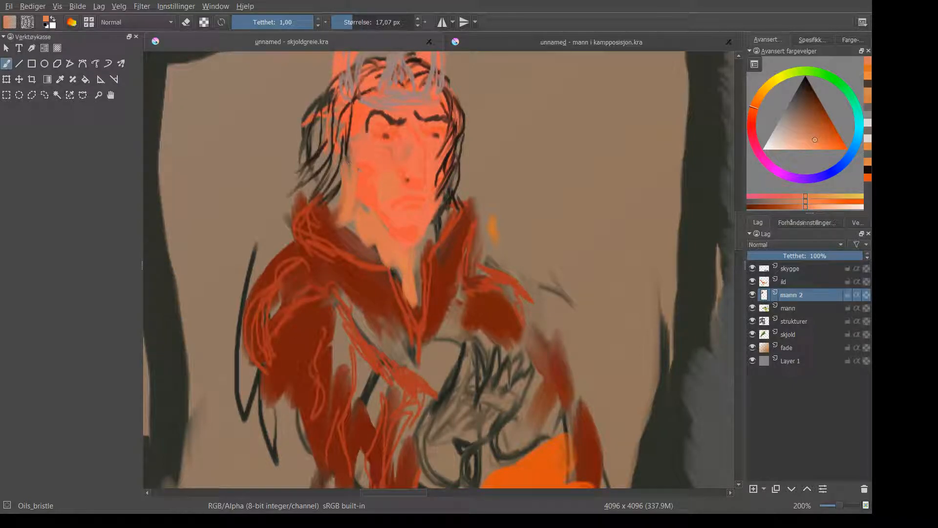
# Fill the remaining neck and throat with the orange skin tone down to the point of the robe's collar
pyautogui.moveTo(348, 224)
pyautogui.mouseDown()
pyautogui.moveTo(399, 280)
pyautogui.moveTo(413, 295)
pyautogui.mouseUp()
pyautogui.moveTo(389, 265)
pyautogui.mouseDown()
pyautogui.moveTo(401, 292)
pyautogui.moveTo(344, 229)
pyautogui.moveTo(350, 250)
pyautogui.mouseUp()
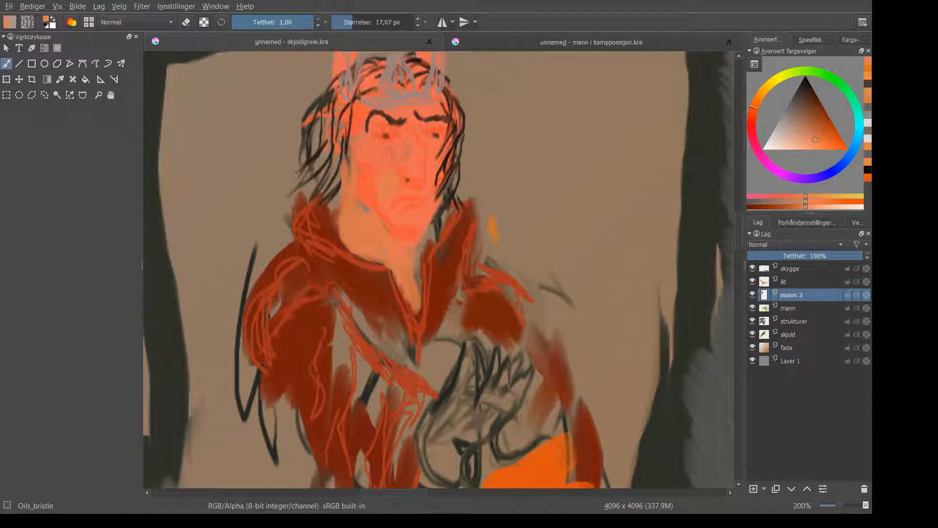
pyautogui.moveTo(394, 262); pyautogui.dragTo(416, 319)
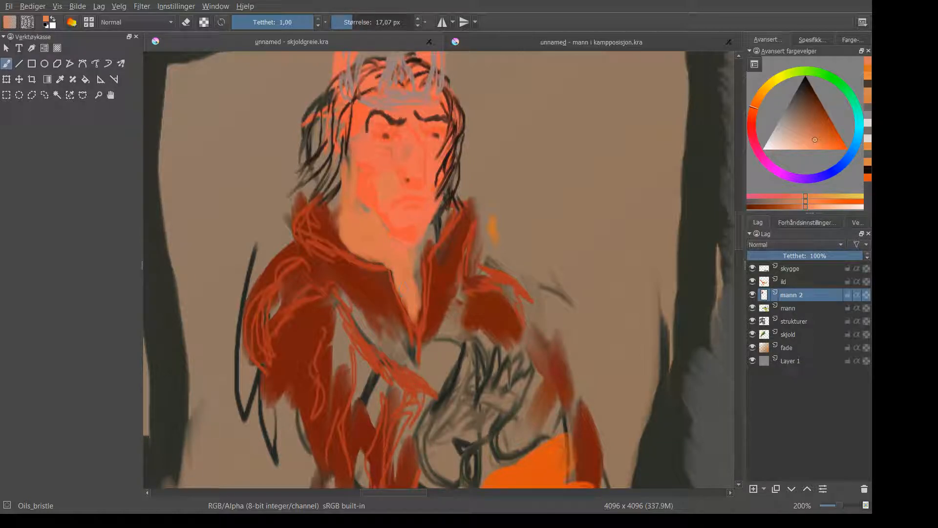
pyautogui.moveTo(401, 296)
pyautogui.mouseDown()
pyautogui.moveTo(414, 326)
pyautogui.moveTo(418, 317)
pyautogui.mouseUp()
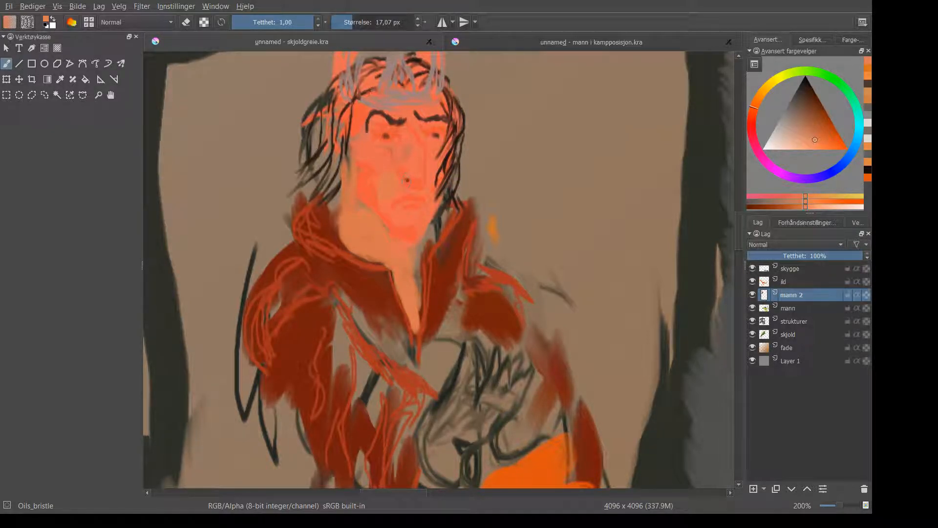
# Shade the neck below the chin with a darker orange-brown and pick a paler, muted skin tone
pyautogui.click(813, 128)
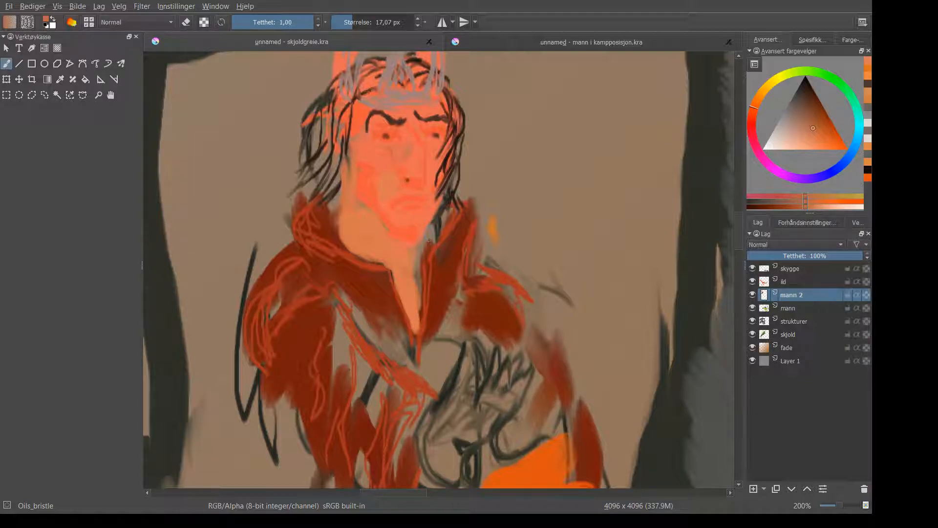
pyautogui.moveTo(421, 256); pyautogui.dragTo(413, 293)
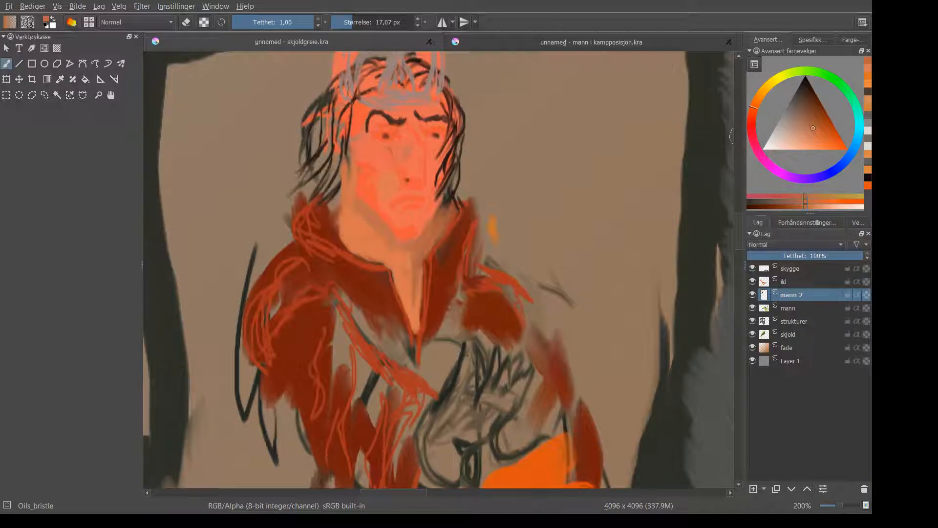
pyautogui.moveTo(801, 134); pyautogui.dragTo(798, 132)
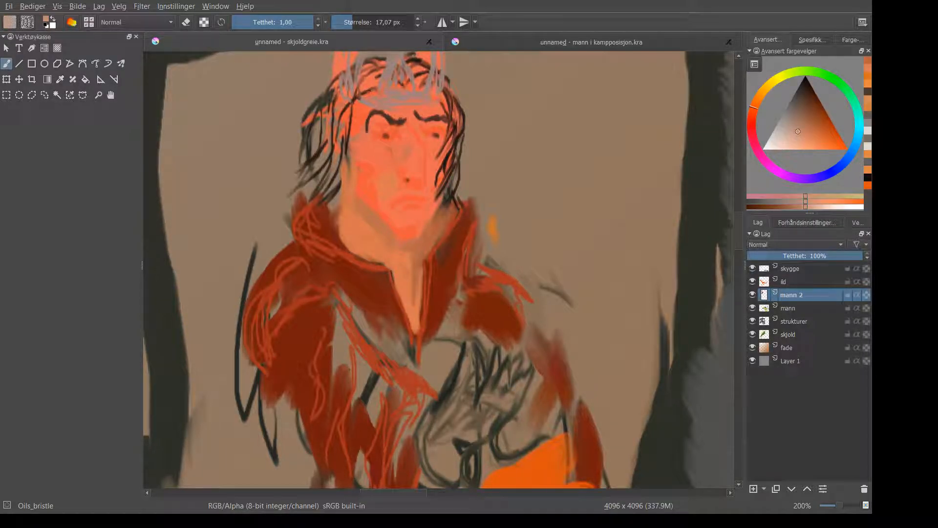
# Try two pale peach tones as small highlight dabs on the robed man's chin
pyautogui.click(795, 144)
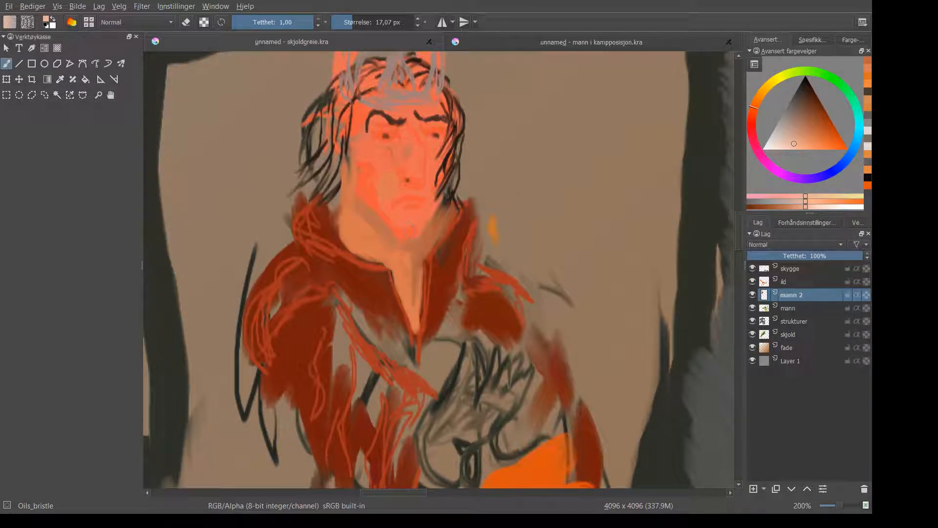
pyautogui.moveTo(410, 222); pyautogui.dragTo(409, 233)
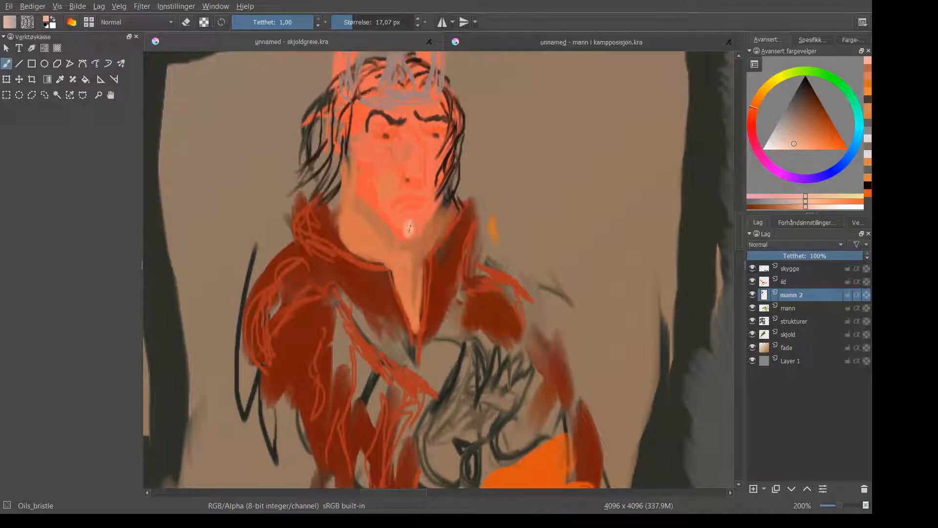
pyautogui.click(800, 140)
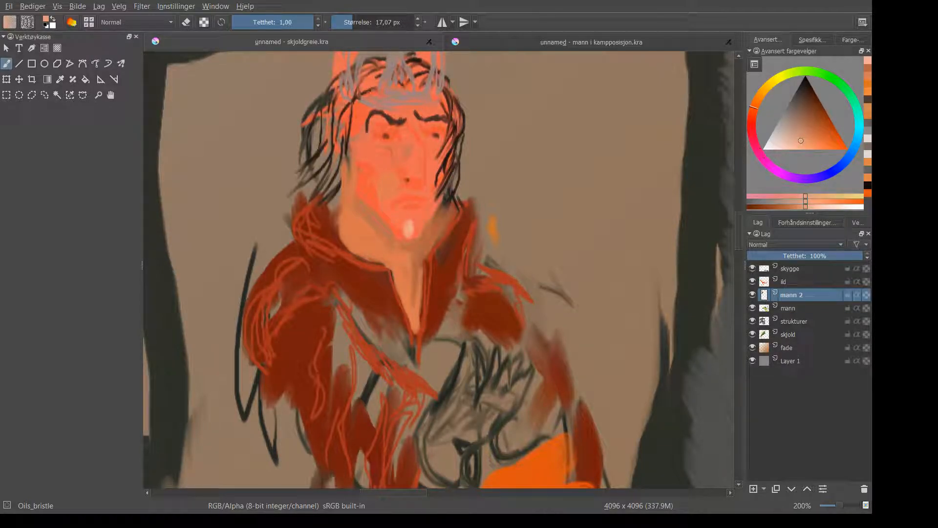
pyautogui.moveTo(410, 224); pyautogui.dragTo(409, 234)
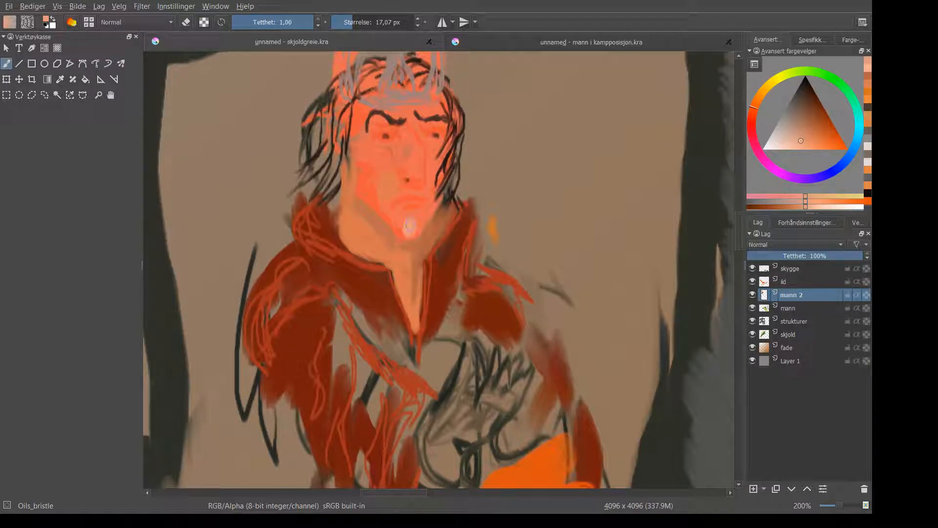
# Choose a more saturated peach and paint a broad light band along the jawline from the chin up the cheek
pyautogui.click(808, 140)
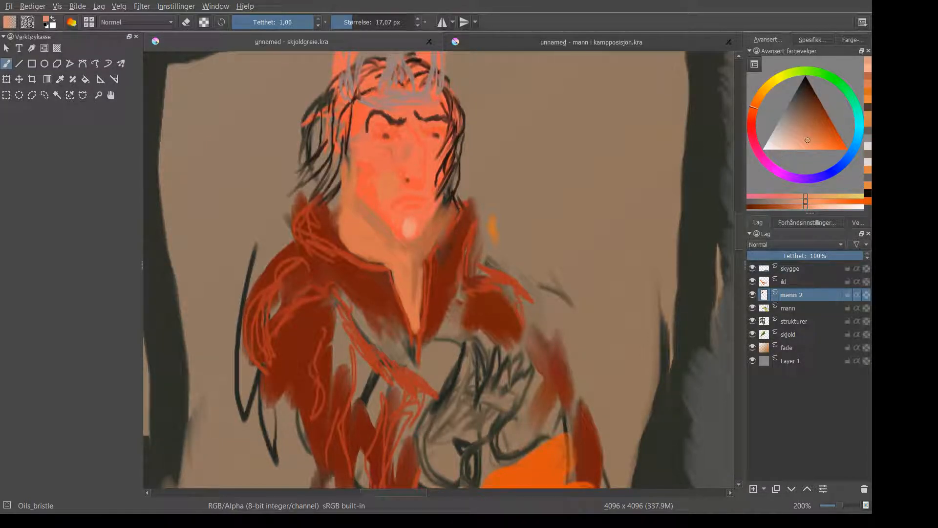
pyautogui.moveTo(414, 213)
pyautogui.mouseDown()
pyautogui.moveTo(415, 224)
pyautogui.moveTo(387, 207)
pyautogui.moveTo(387, 218)
pyautogui.moveTo(368, 187)
pyautogui.mouseUp()
pyautogui.moveTo(382, 220)
pyautogui.mouseDown()
pyautogui.moveTo(357, 165)
pyautogui.moveTo(365, 202)
pyautogui.mouseUp()
pyautogui.moveTo(364, 157)
pyautogui.mouseDown()
pyautogui.moveTo(347, 137)
pyautogui.moveTo(356, 174)
pyautogui.mouseUp()
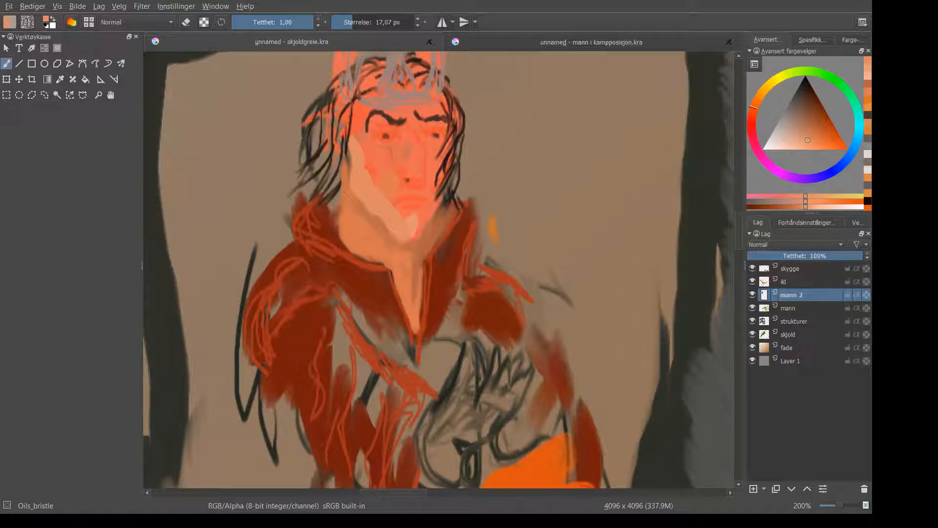
# Sample the orange-brown shadow colour from the neck beside the collar and shade the shadowed side of the jaw with the brush
pyautogui.click(60, 79)
pyautogui.click(446, 219)
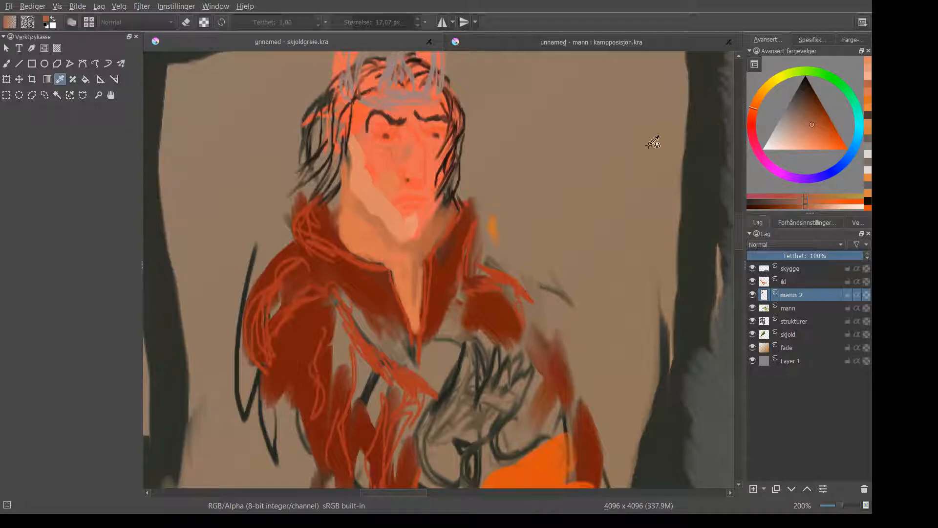
pyautogui.click(7, 65)
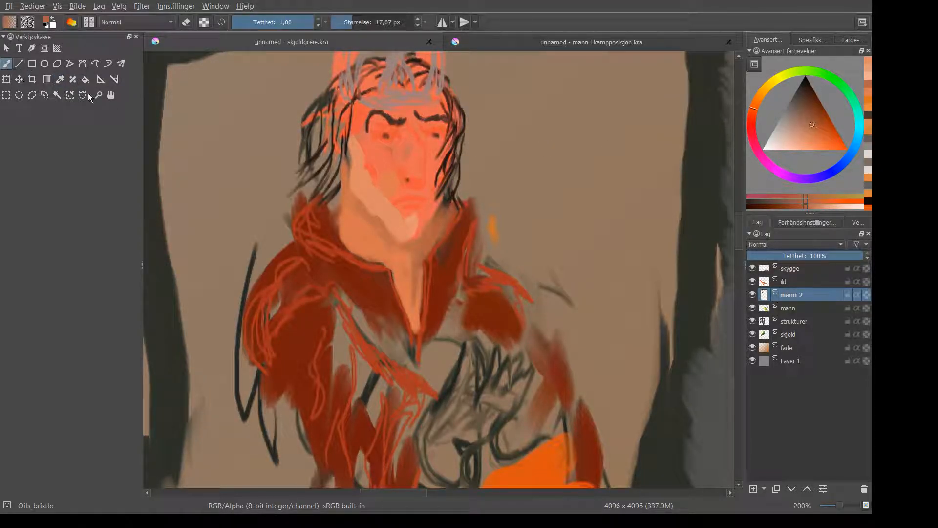
pyautogui.moveTo(431, 211); pyautogui.dragTo(417, 228)
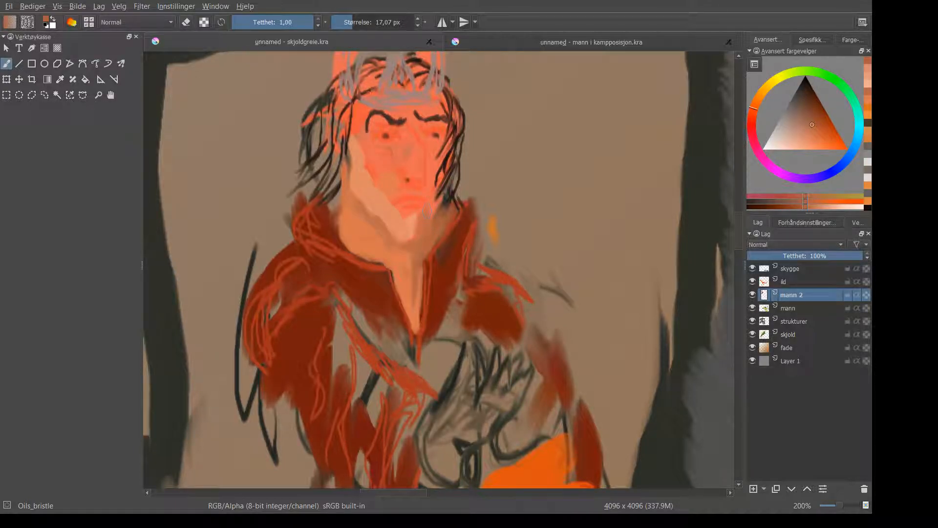
pyautogui.moveTo(436, 198); pyautogui.dragTo(423, 218)
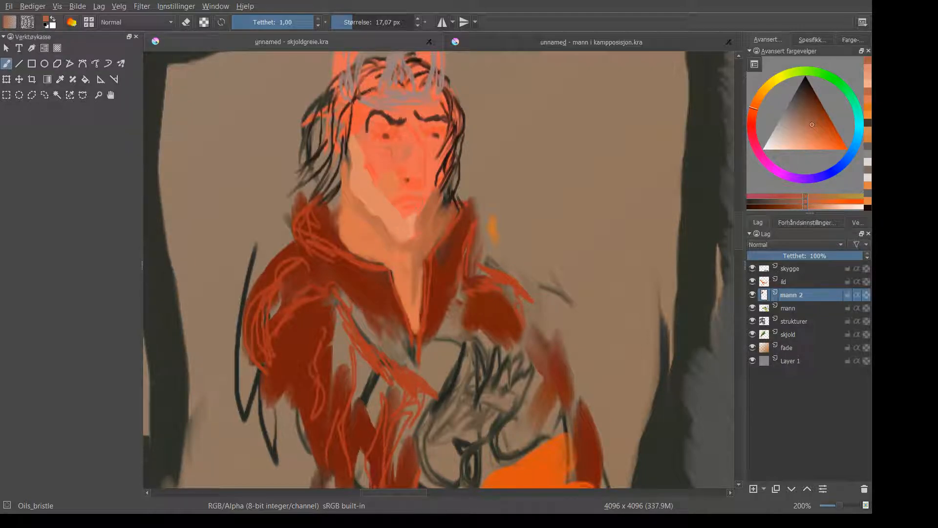
pyautogui.moveTo(435, 191); pyautogui.dragTo(424, 223)
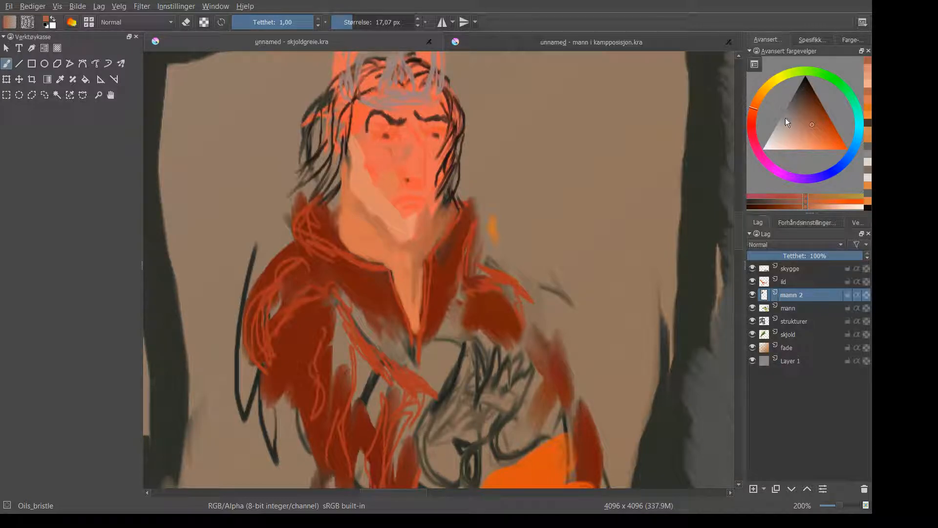
# Fine-tune the orange-brown shadow tone and shade both eye sockets below the brows and the temple beside the hair
pyautogui.moveTo(807, 124); pyautogui.dragTo(809, 125)
pyautogui.click(813, 125)
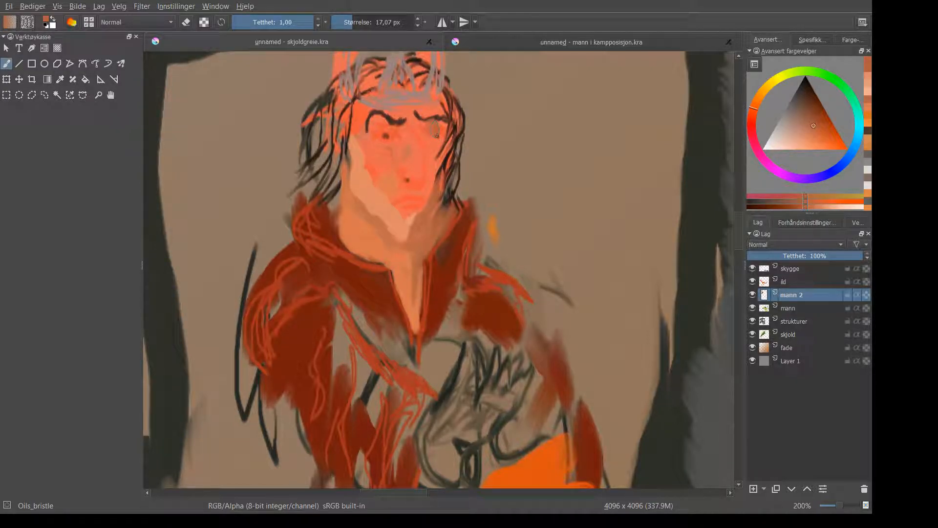
pyautogui.moveTo(444, 126); pyautogui.dragTo(427, 134)
pyautogui.moveTo(397, 122)
pyautogui.mouseDown()
pyautogui.moveTo(373, 131)
pyautogui.moveTo(386, 123)
pyautogui.mouseUp()
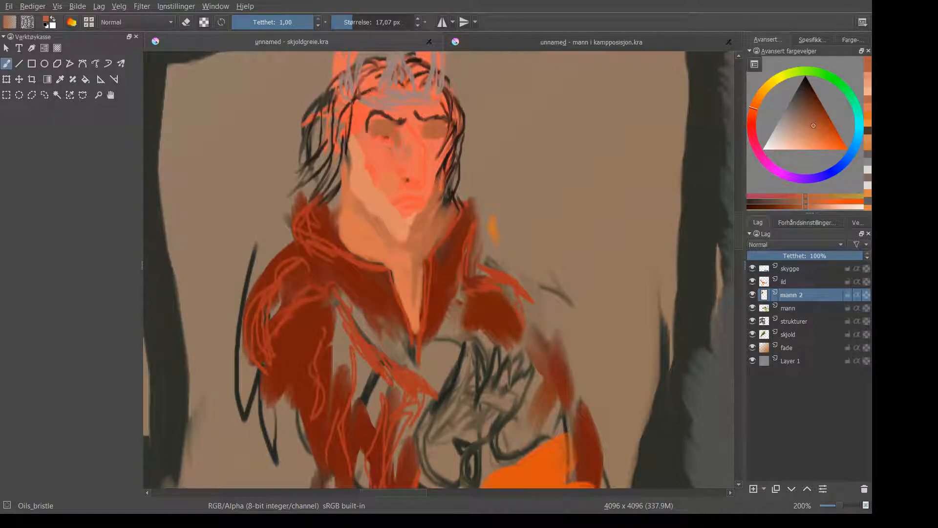
pyautogui.moveTo(367, 134)
pyautogui.mouseDown()
pyautogui.moveTo(373, 128)
pyautogui.moveTo(368, 135)
pyautogui.mouseUp()
pyautogui.moveTo(444, 105); pyautogui.dragTo(448, 119)
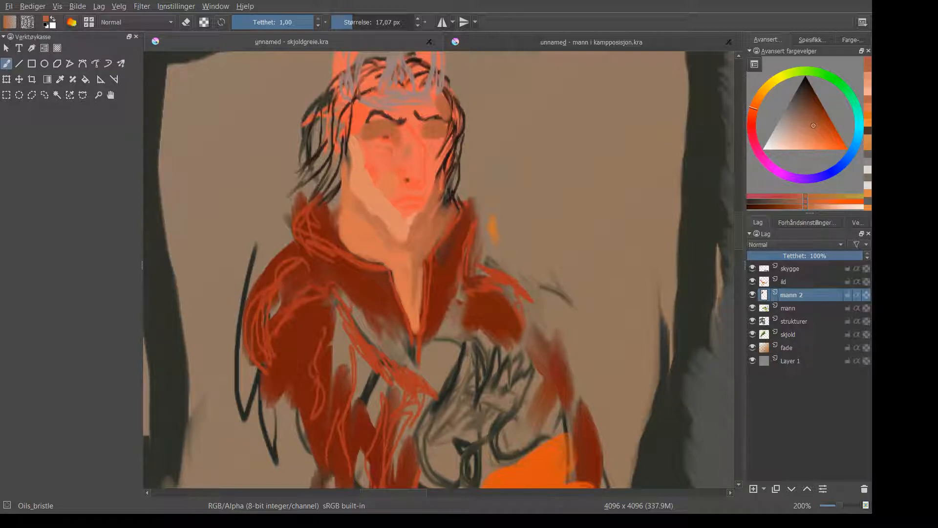
# Sample the light peach from the jaw and paint highlights down the nose bridge and on the nose tip
pyautogui.click(60, 79)
pyautogui.click(367, 181)
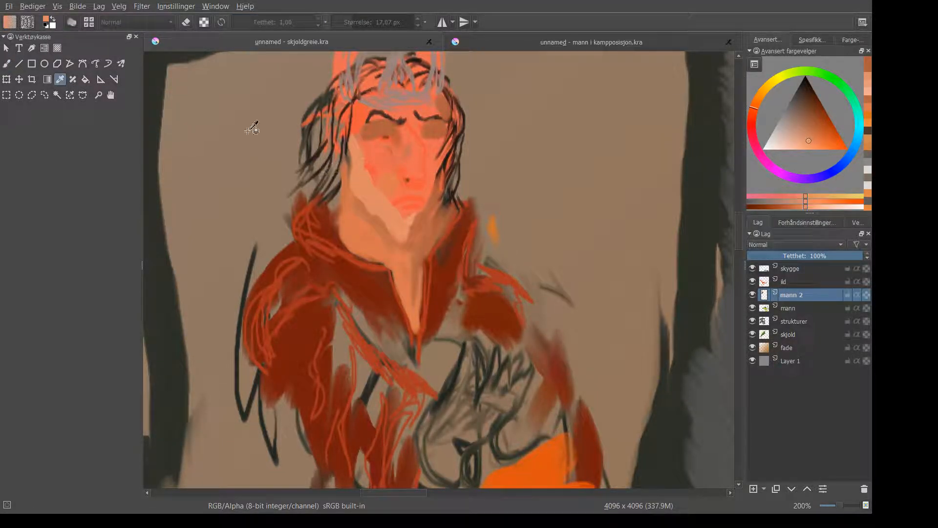
pyautogui.click(7, 64)
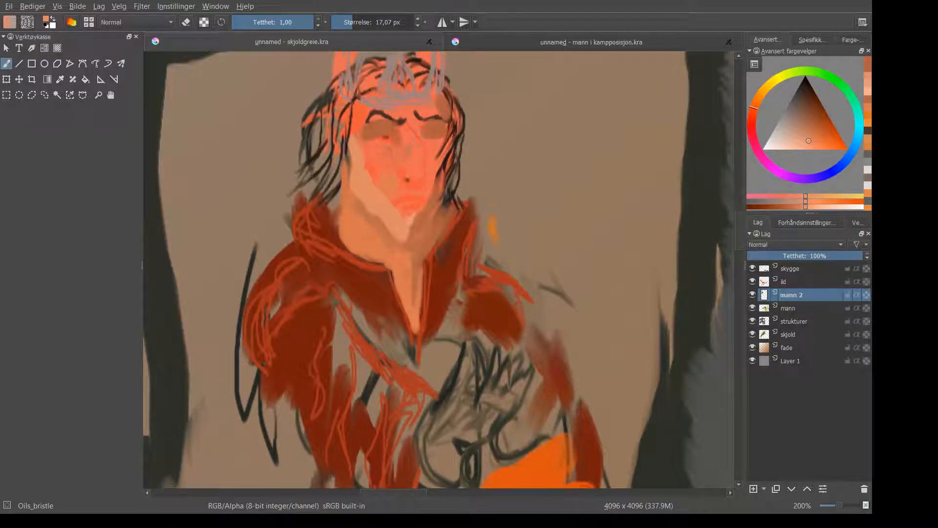
pyautogui.moveTo(414, 123); pyautogui.dragTo(423, 160)
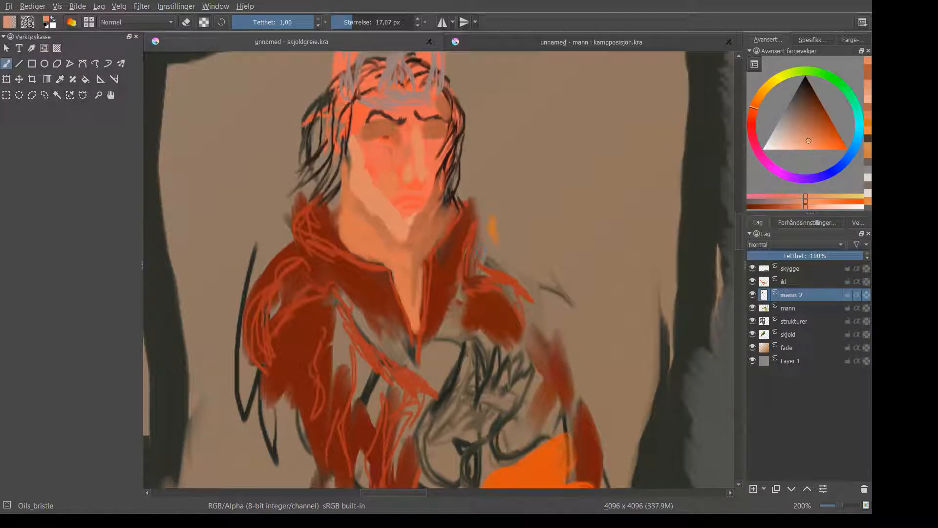
# Reduce the brush size to 7.71 px, choose a saturated yellowish orange and dab it beneath the nose and on the lower lip
pyautogui.scroll(-5, 487, 246)
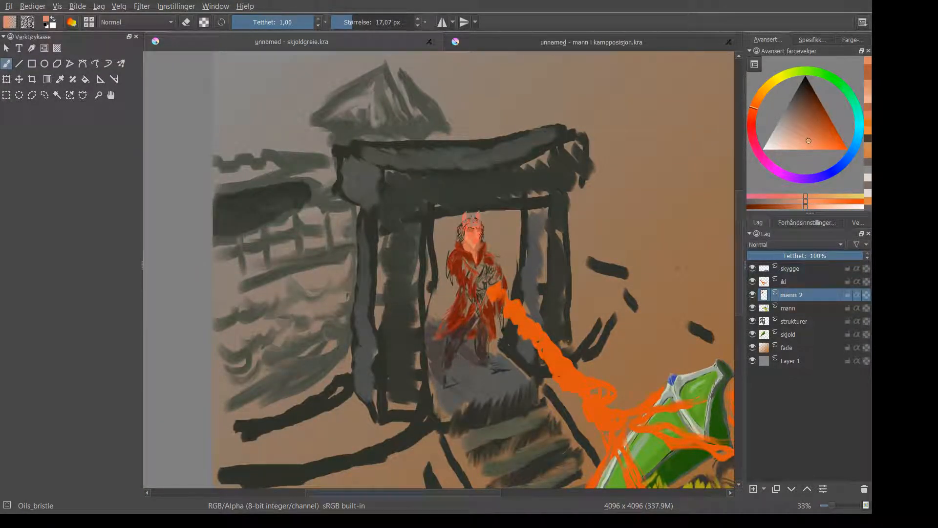
pyautogui.scroll(7, 513, 313)
pyautogui.scroll(-5, 513, 315)
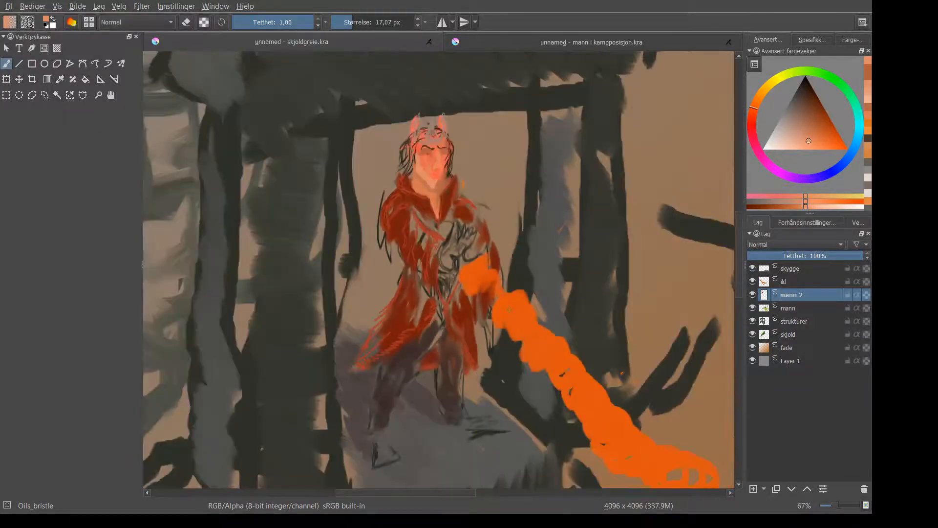
pyautogui.scroll(6, 433, 145)
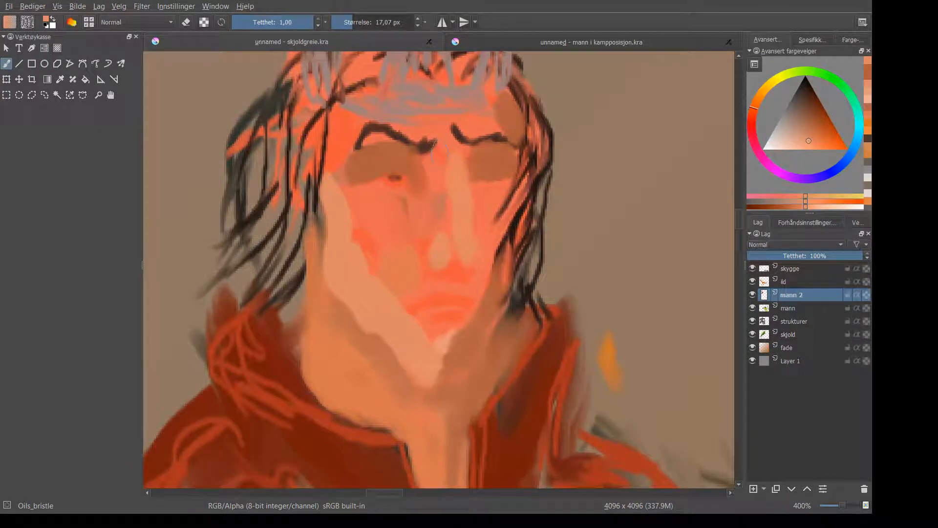
pyautogui.scroll(-2, 432, 145)
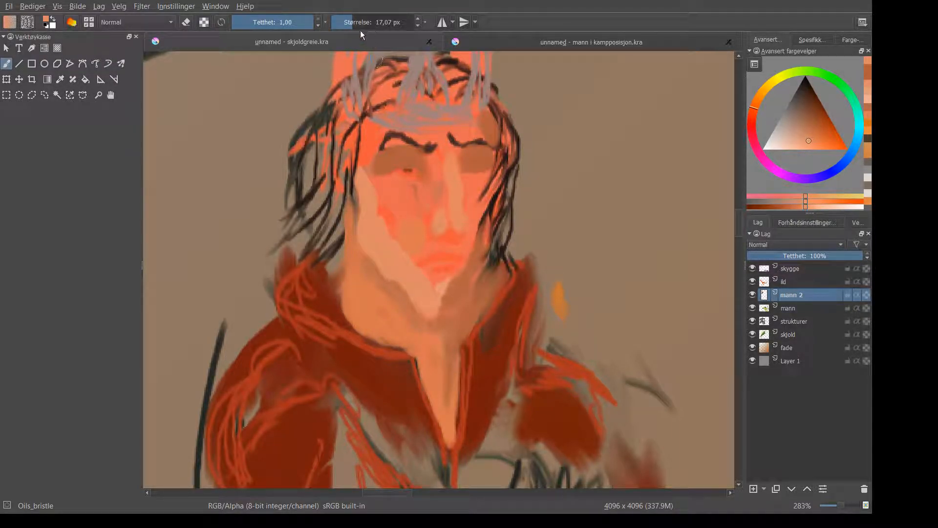
pyautogui.click(348, 21)
pyautogui.click(758, 100)
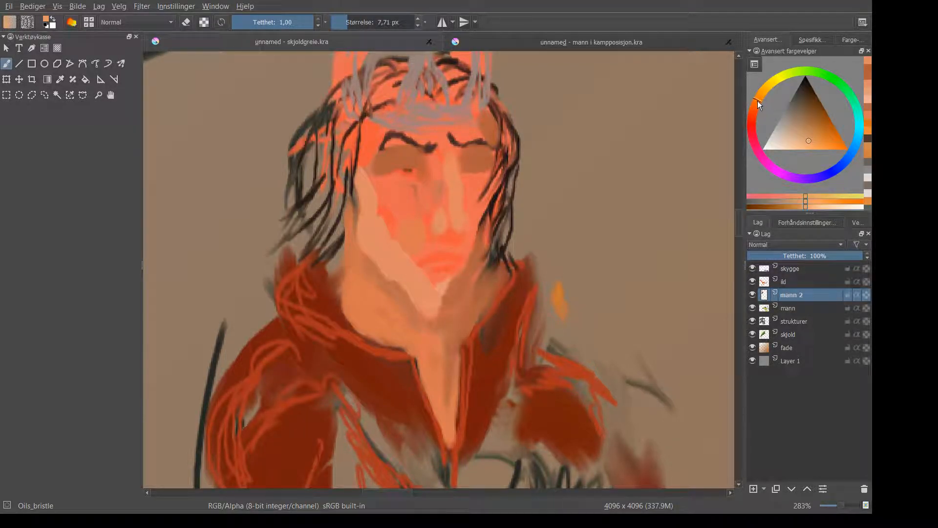
pyautogui.click(832, 139)
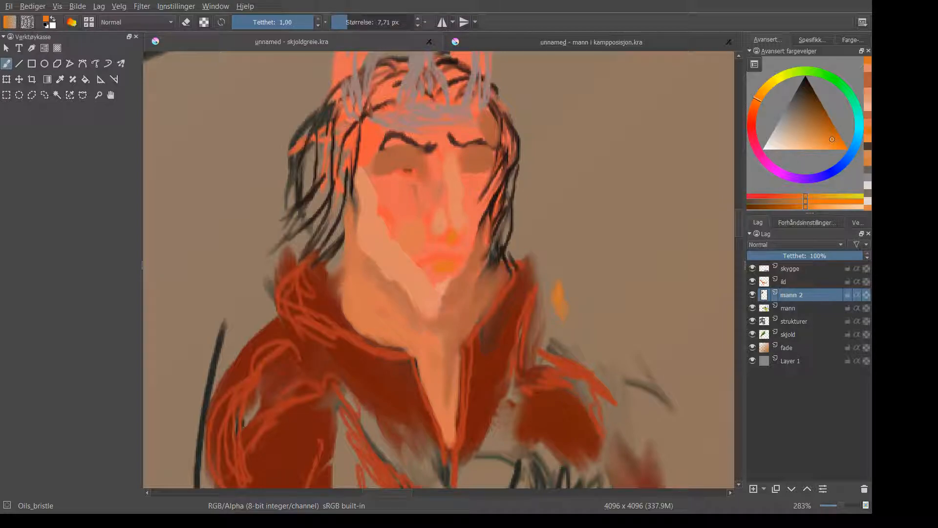
# Paint yellowish-orange accents on the chin, both upper eyelids, the cheeks and the outer edge of the jaw
pyautogui.click(438, 309)
pyautogui.moveTo(464, 146); pyautogui.dragTo(490, 148)
pyautogui.moveTo(433, 149)
pyautogui.mouseDown()
pyautogui.moveTo(381, 147)
pyautogui.moveTo(386, 152)
pyautogui.mouseUp()
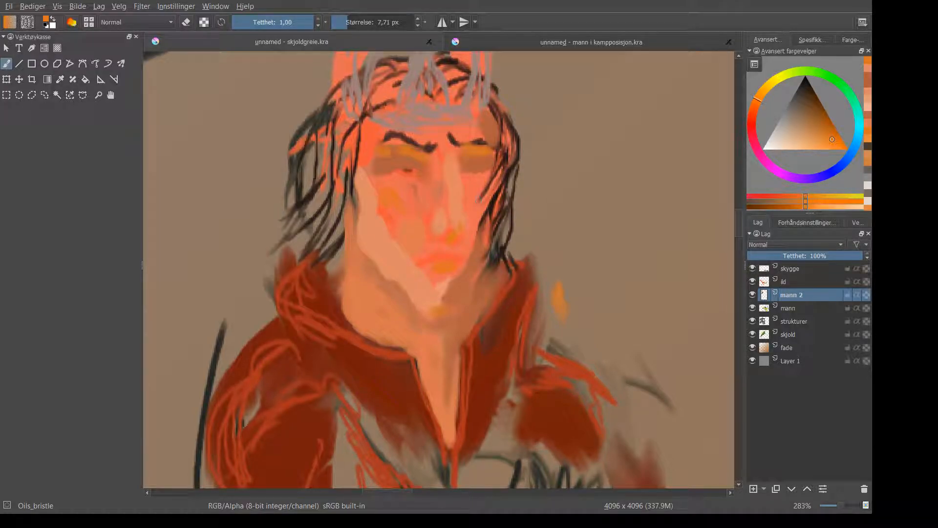
pyautogui.moveTo(495, 179); pyautogui.dragTo(484, 195)
pyautogui.moveTo(360, 226); pyautogui.dragTo(366, 241)
pyautogui.moveTo(358, 201); pyautogui.dragTo(369, 244)
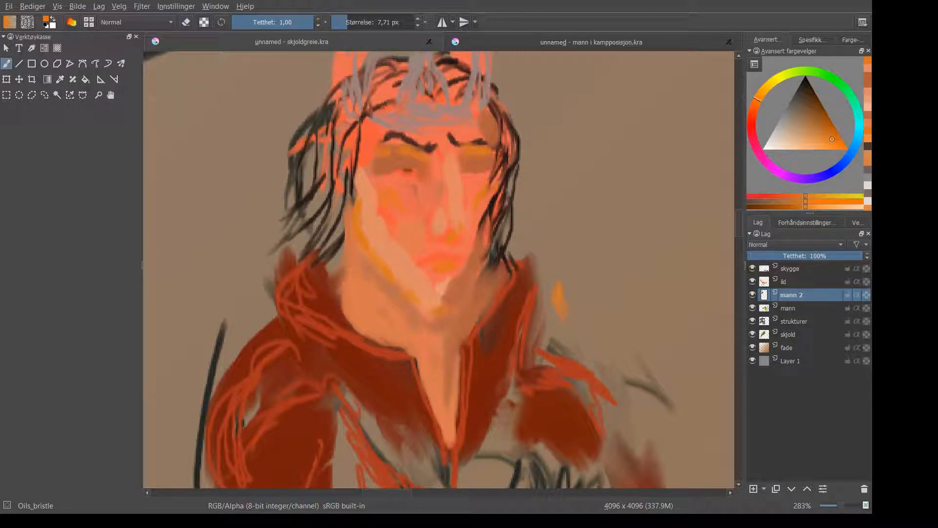
# Examine the robed man's painted face close up and within the whole gate and battle composition
pyautogui.scroll(-8, 450, 190)
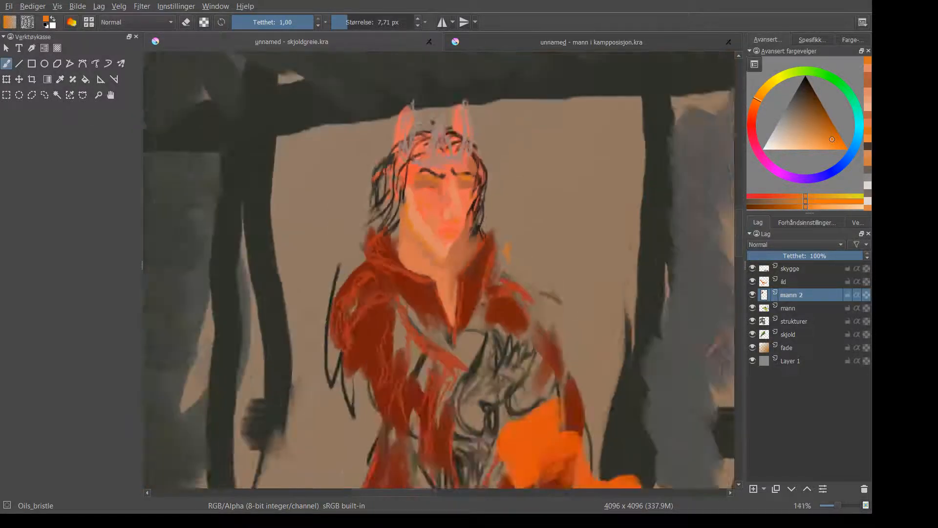
pyautogui.scroll(2, 452, 217)
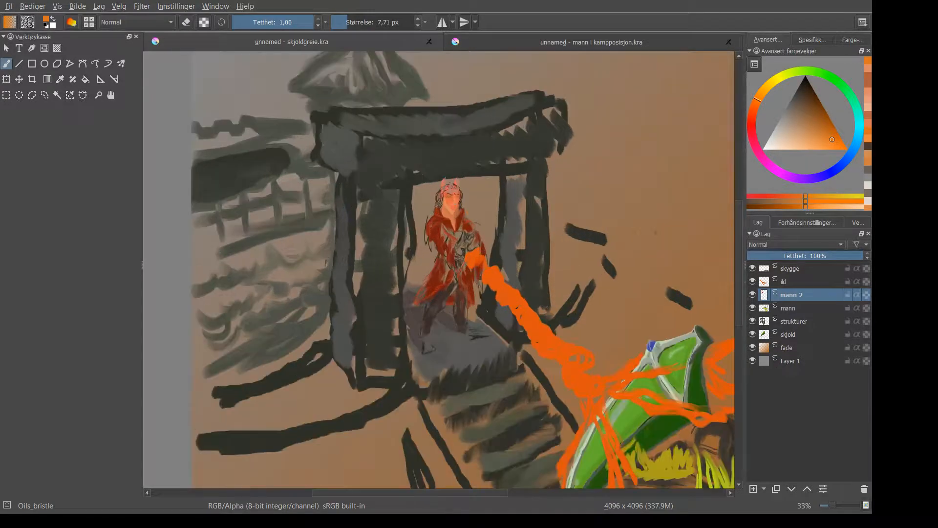
pyautogui.scroll(5, 449, 205)
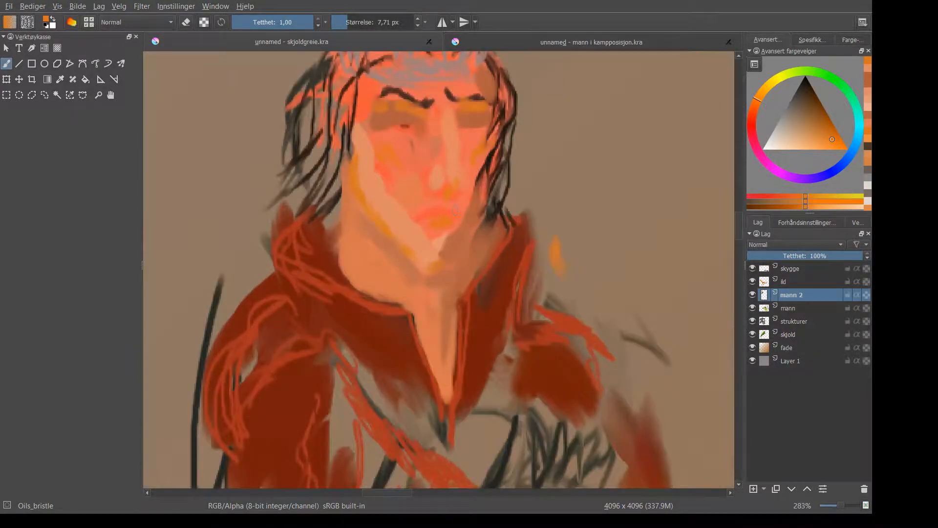
pyautogui.scroll(2, 457, 152)
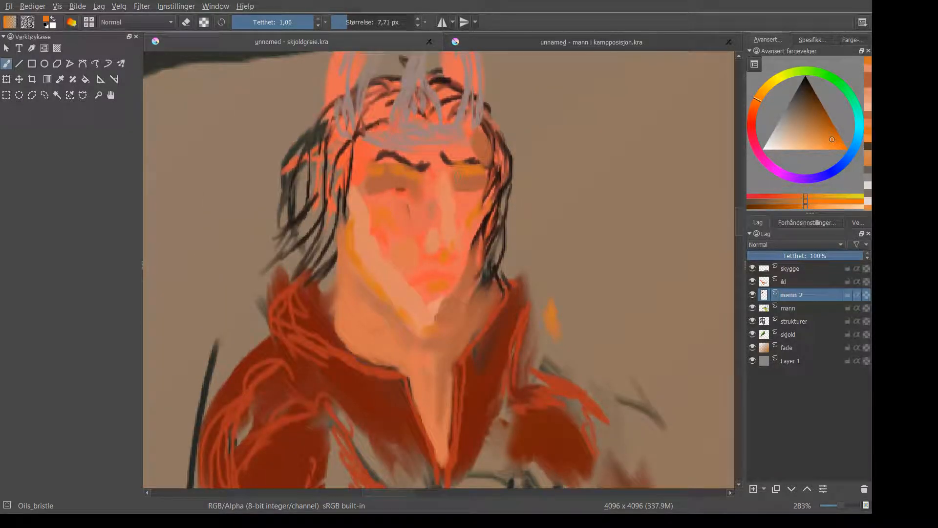
pyautogui.scroll(5, 429, 196)
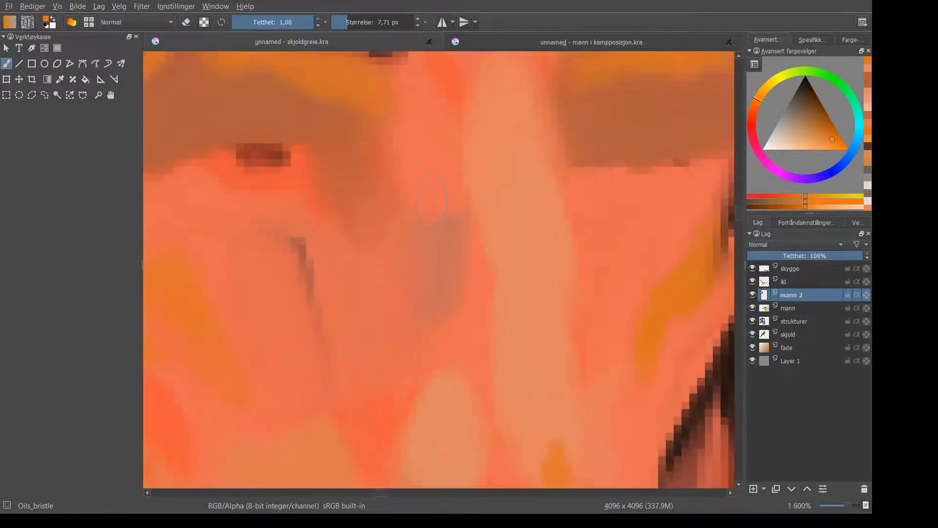
pyautogui.scroll(-8, 433, 189)
pyautogui.scroll(-7, 488, 264)
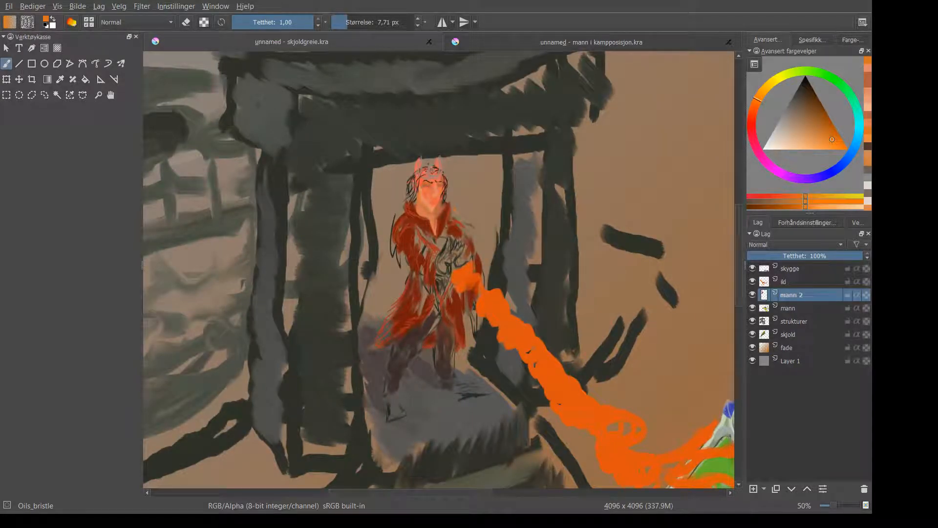
pyautogui.scroll(2, 481, 252)
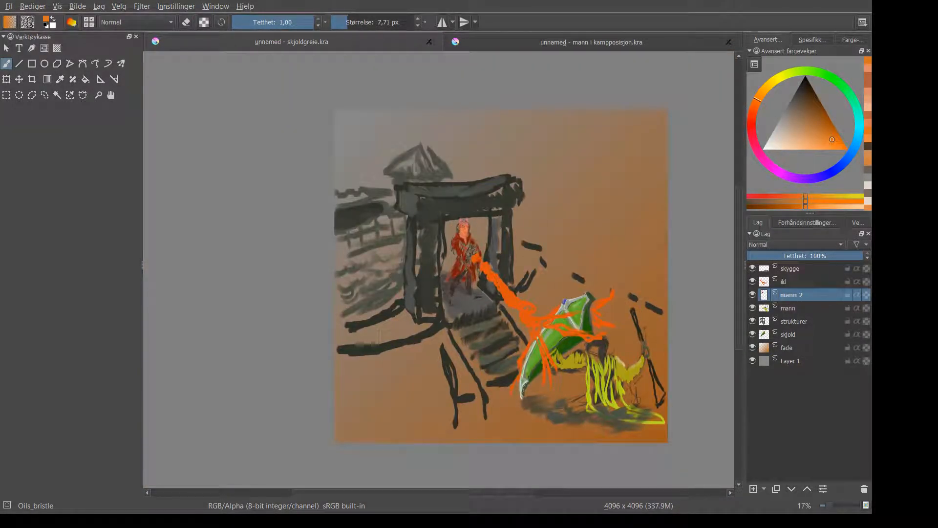
pyautogui.scroll(2, 528, 273)
pyautogui.scroll(-1, 528, 274)
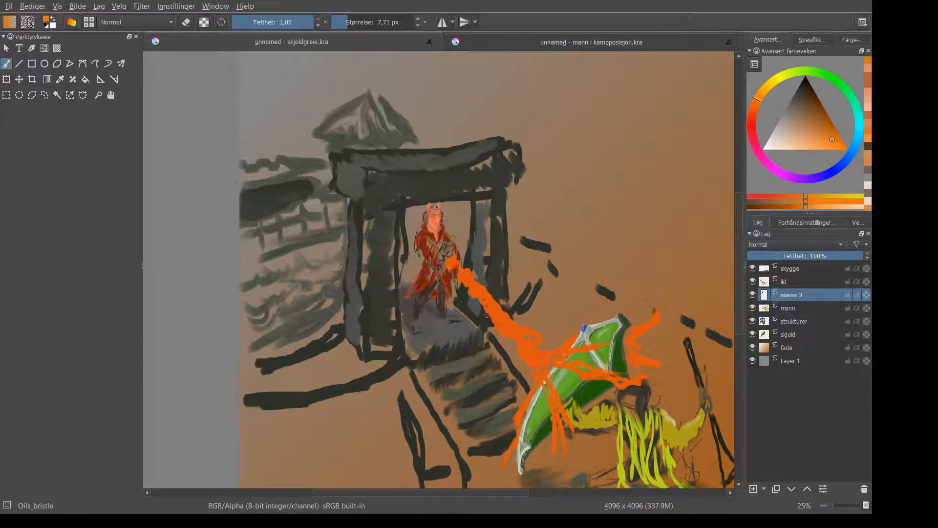
pyautogui.scroll(1, 395, 133)
pyautogui.scroll(-1, 394, 133)
pyautogui.scroll(2, 395, 133)
pyautogui.scroll(-1, 395, 133)
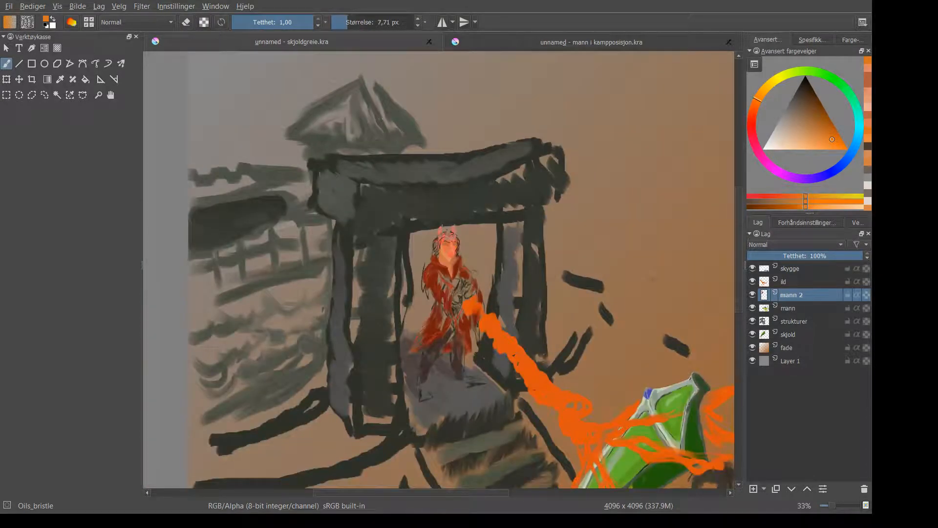
pyautogui.scroll(2, 473, 261)
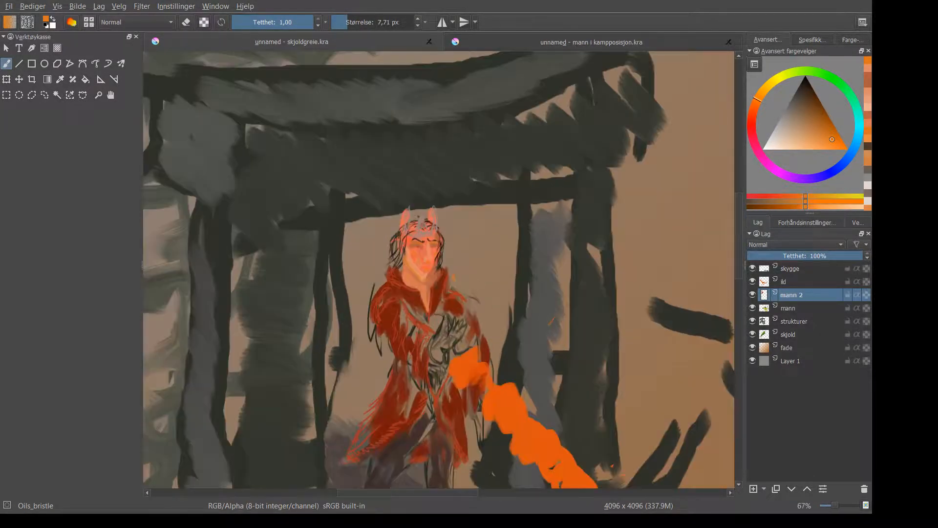
# Set the brush size to 1.25 px and choose a dark grayish brown for the man's eyes
pyautogui.scroll(3, 401, 253)
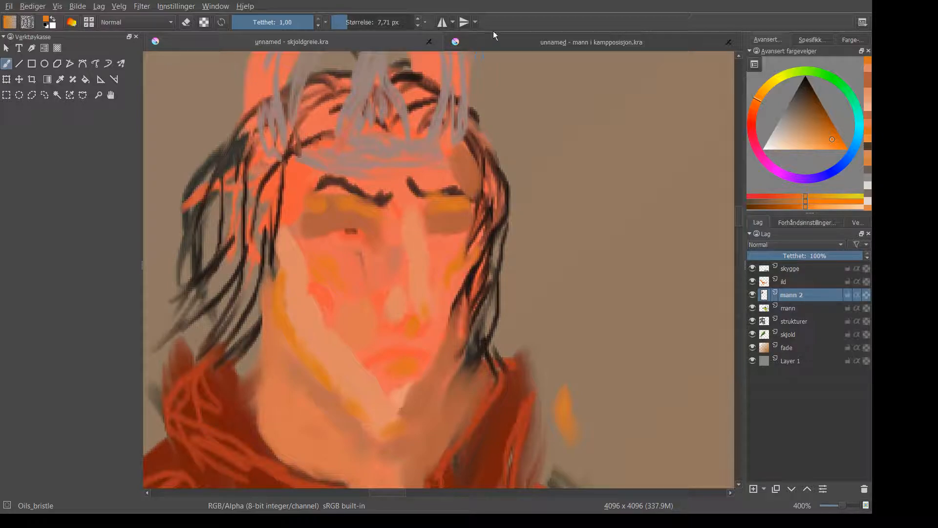
pyautogui.click(339, 22)
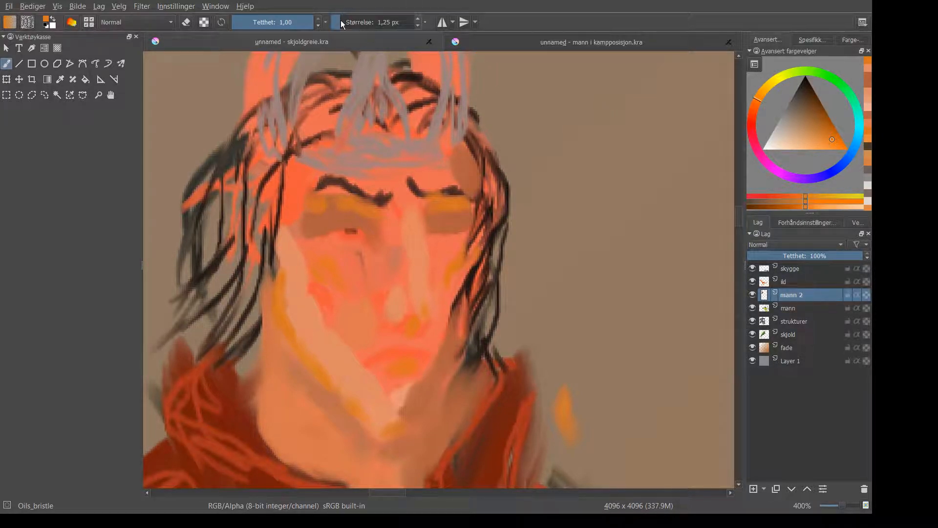
pyautogui.click(801, 116)
pyautogui.click(799, 108)
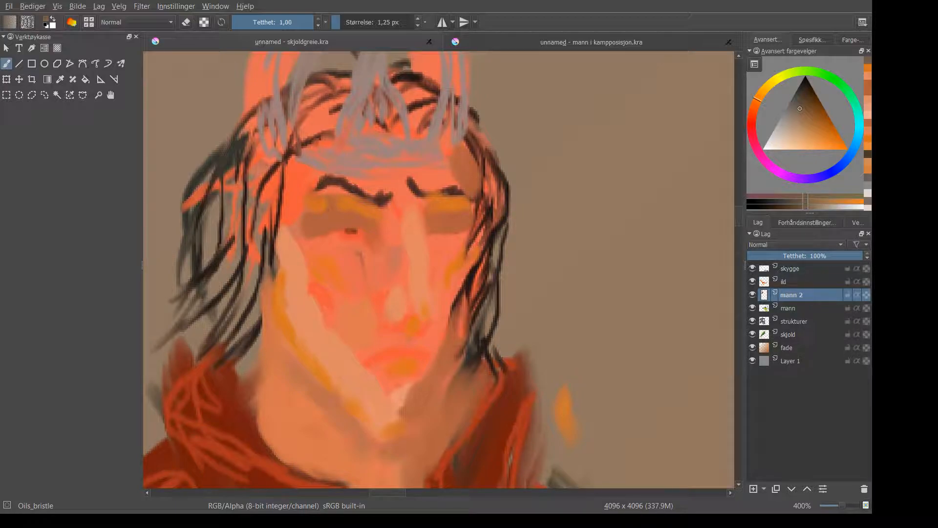
pyautogui.click(351, 23)
pyautogui.click(350, 228)
pyautogui.moveTo(349, 228); pyautogui.dragTo(348, 235)
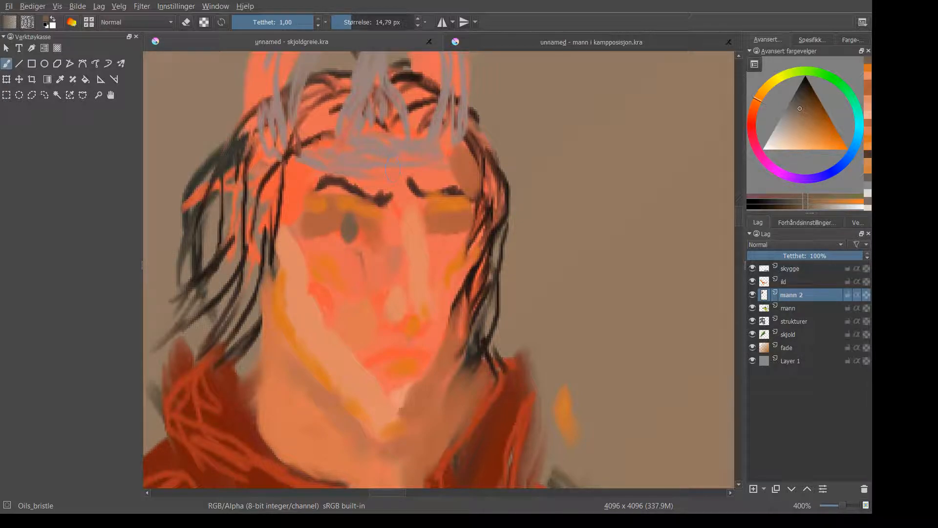
pyautogui.hotkey('ctrl', 'z')
pyautogui.hotkey('ctrl', 'z')
# Set the brush size to 2.28 px and paint dark pupils and eye outlines on the man's face
pyautogui.click(342, 22)
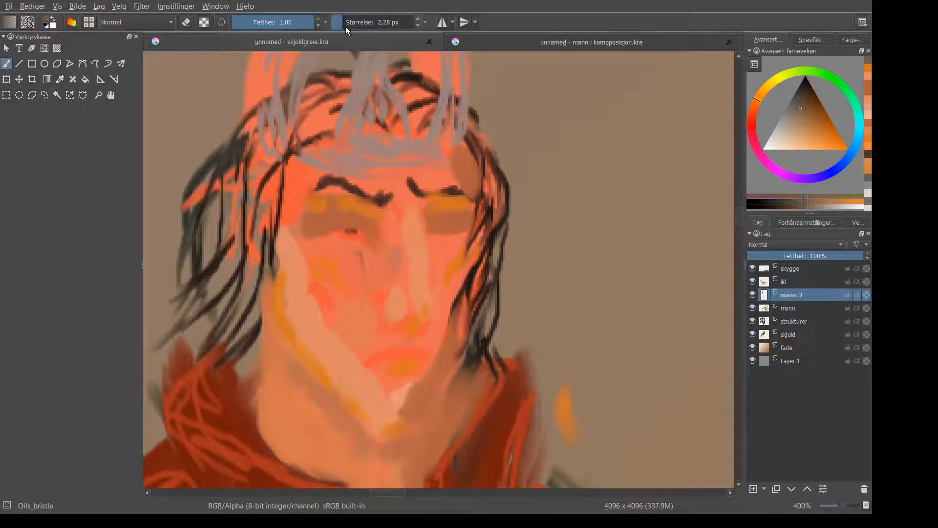
pyautogui.moveTo(346, 226); pyautogui.dragTo(355, 230)
pyautogui.moveTo(441, 233); pyautogui.dragTo(448, 234)
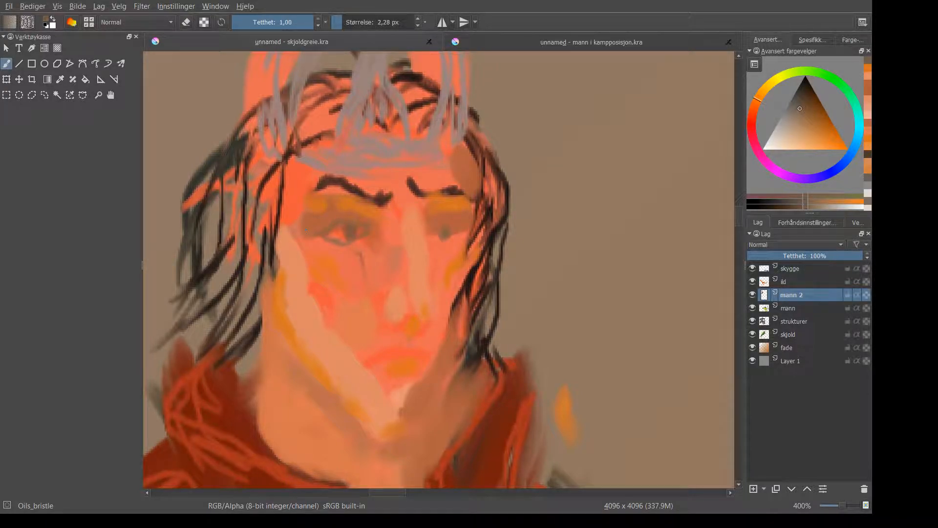
pyautogui.hotkey('ctrl', 'z')
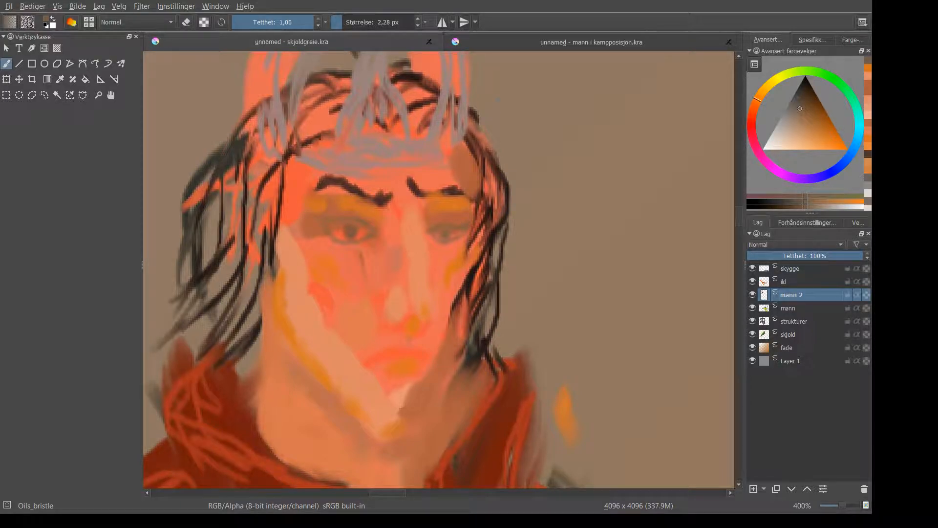
# Examine the painted eyes close up and the man's face within the gate scene
pyautogui.scroll(-5, 498, 259)
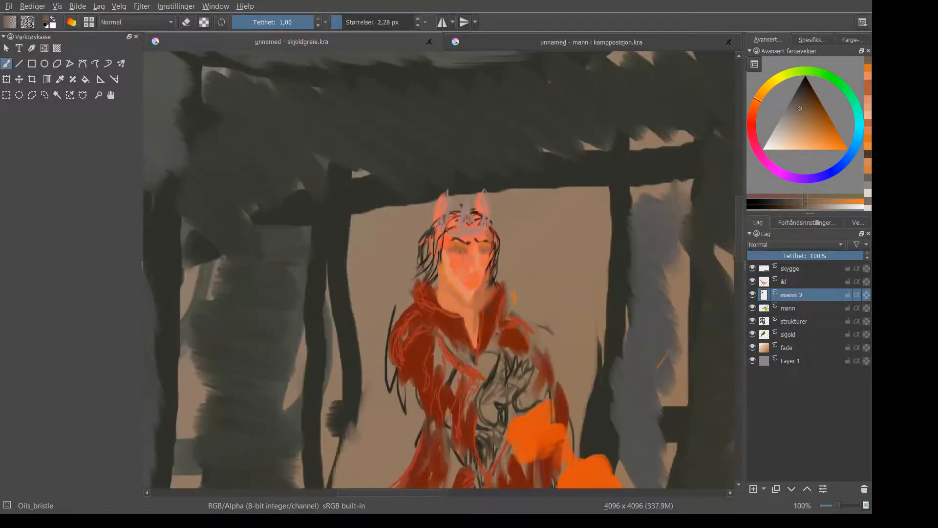
pyautogui.scroll(-3, 575, 305)
pyautogui.scroll(-2, 576, 306)
pyautogui.scroll(9, 576, 308)
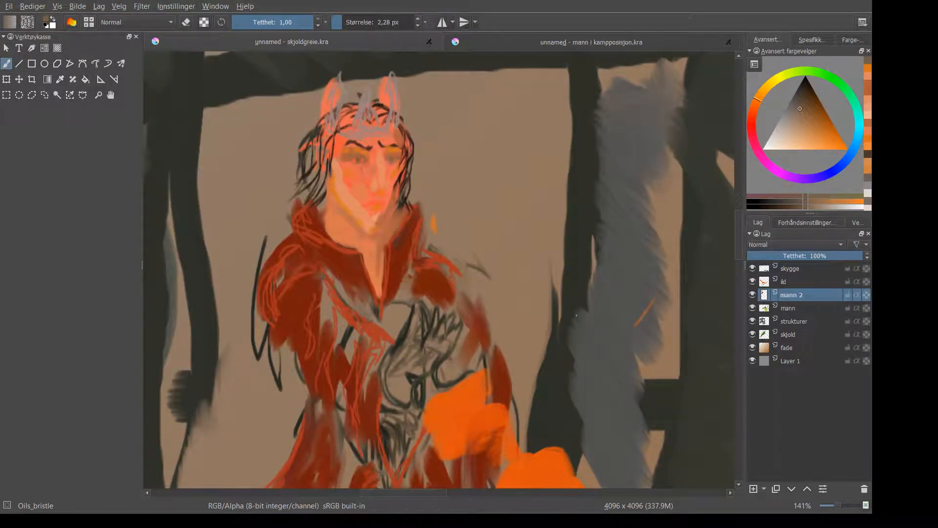
pyautogui.scroll(1, 576, 315)
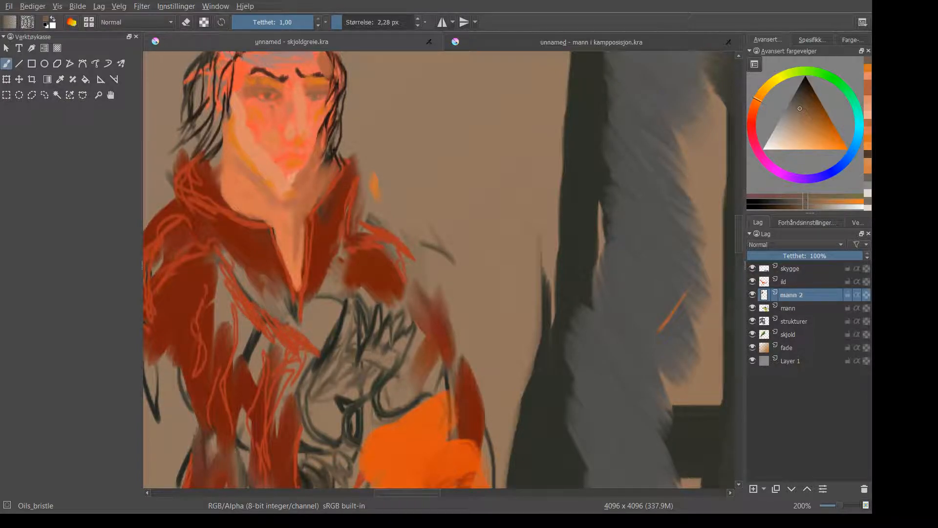
pyautogui.scroll(5, 218, 66)
pyautogui.scroll(-1, 218, 67)
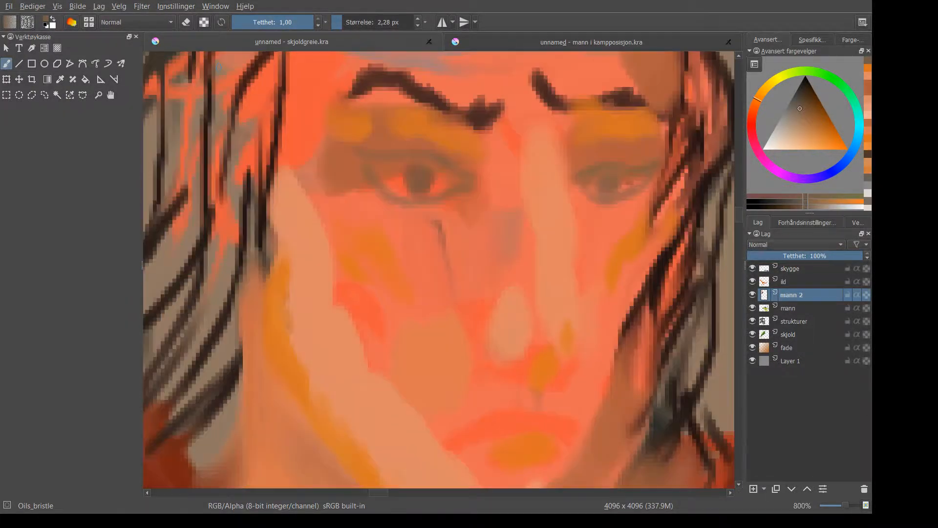
pyautogui.scroll(-4, 217, 67)
pyautogui.scroll(3, 264, 61)
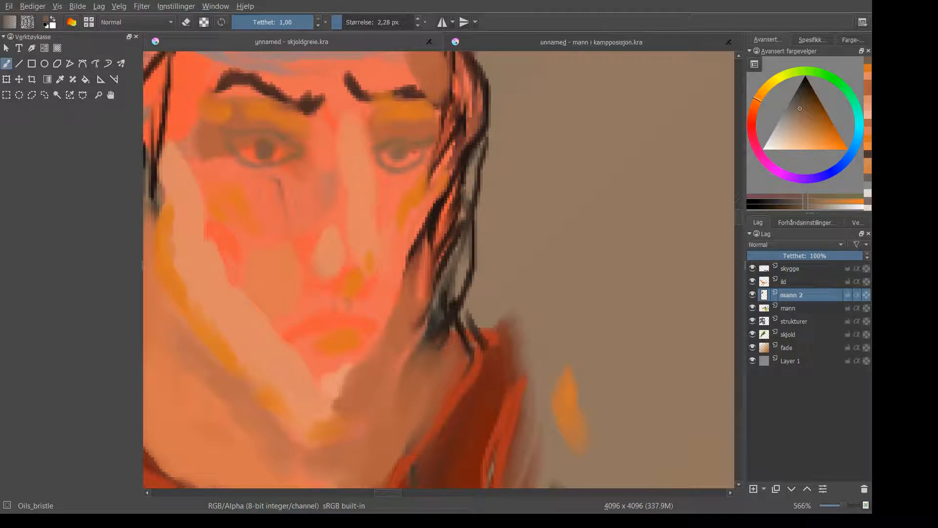
# Sample the light peach from the nose bridge and paint highlights along its side and between the eyebrows
pyautogui.click(56, 80)
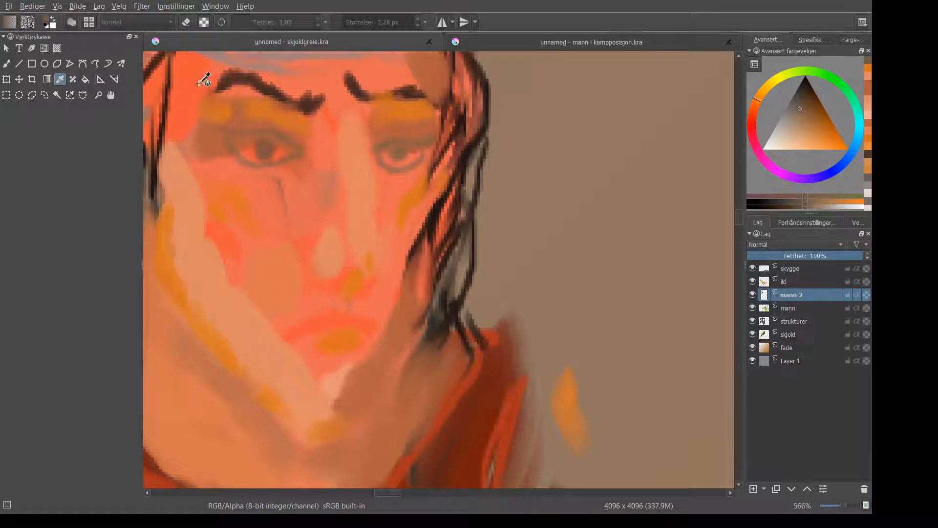
pyautogui.click(359, 162)
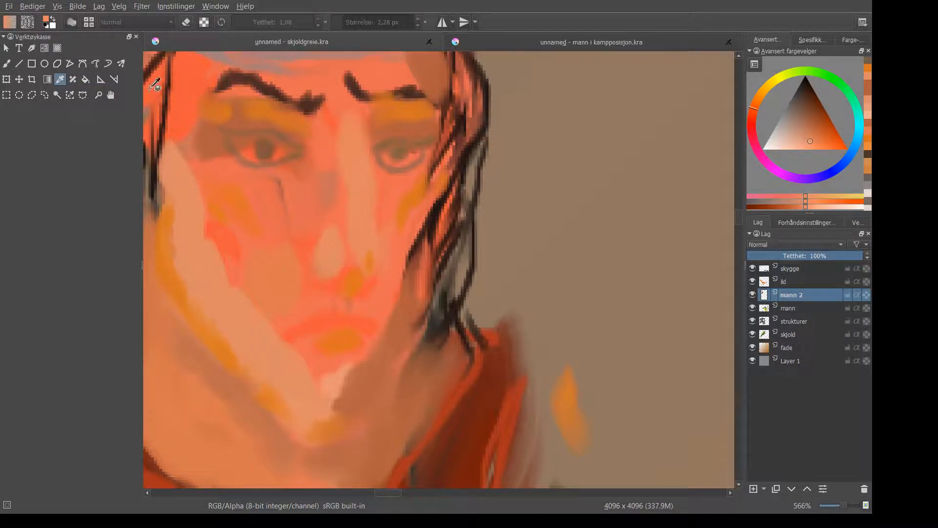
pyautogui.click(7, 63)
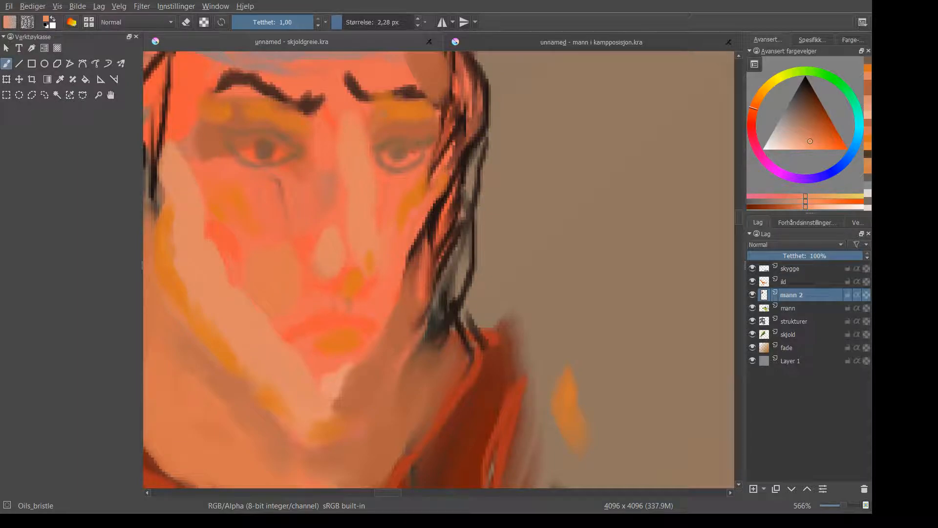
pyautogui.moveTo(374, 123); pyautogui.dragTo(374, 144)
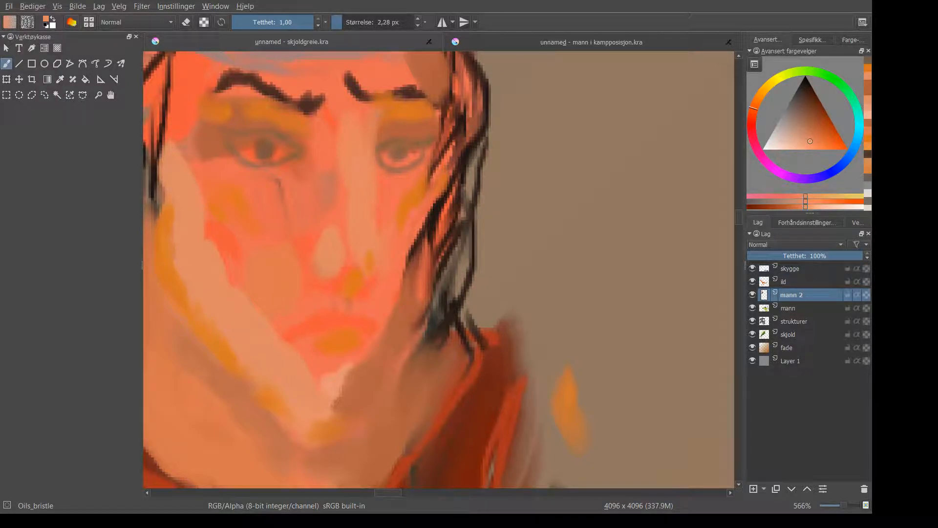
pyautogui.moveTo(317, 113); pyautogui.dragTo(337, 124)
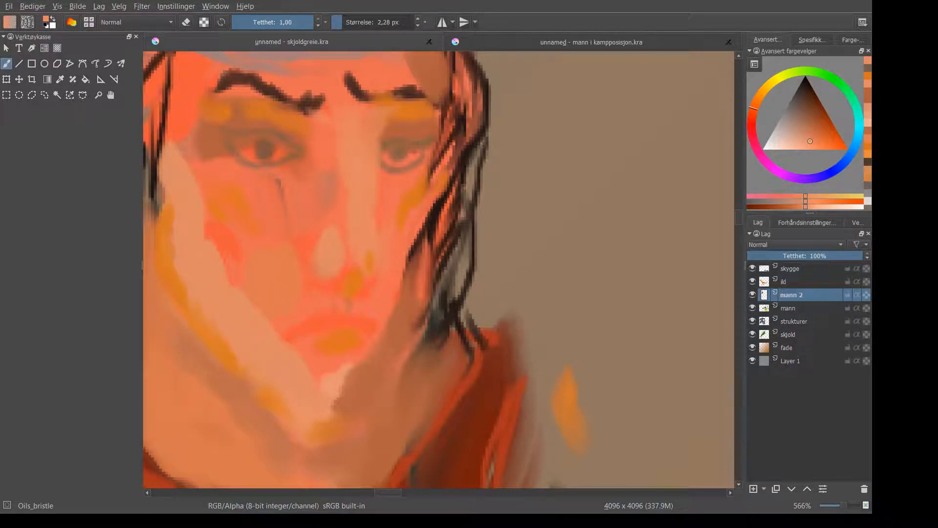
# Sample the reddish brown from the jaw shadow and shade beside the nose, around the eyes and along the far cheek
pyautogui.click(62, 82)
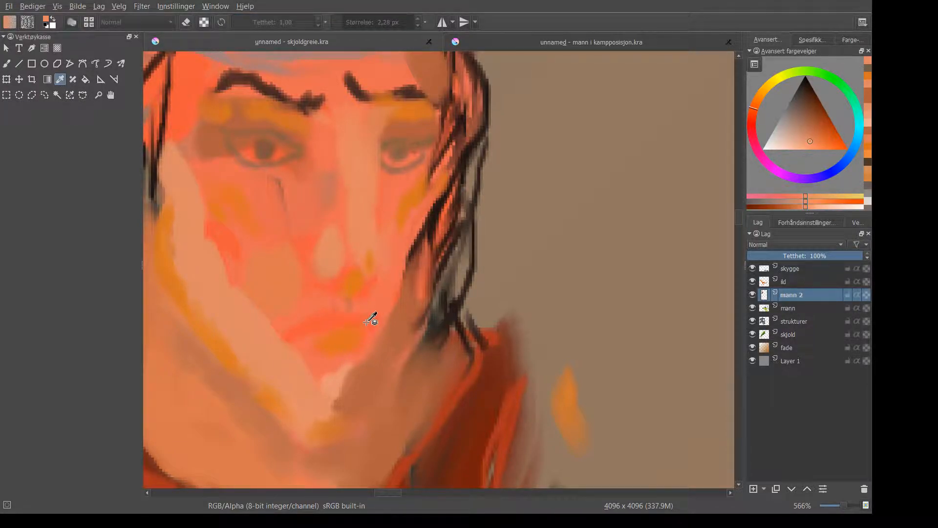
pyautogui.click(382, 359)
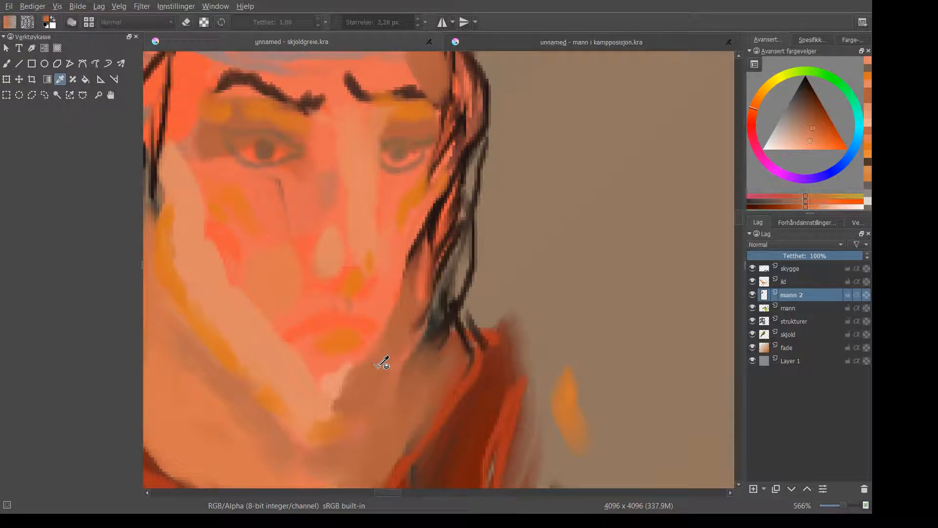
pyautogui.click(6, 64)
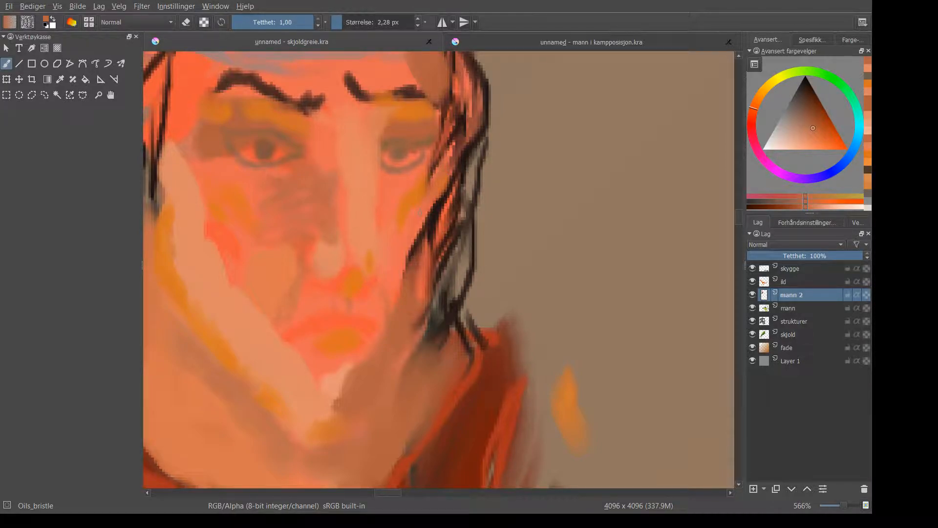
pyautogui.moveTo(424, 224); pyautogui.dragTo(410, 264)
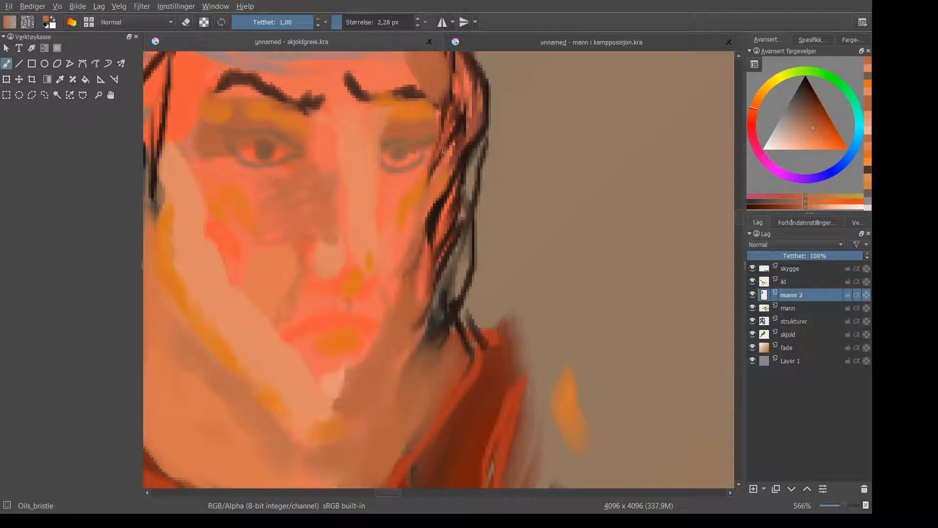
pyautogui.moveTo(448, 133)
pyautogui.mouseDown()
pyautogui.moveTo(454, 103)
pyautogui.moveTo(441, 156)
pyautogui.mouseUp()
pyautogui.moveTo(442, 194)
pyautogui.mouseDown()
pyautogui.moveTo(425, 222)
pyautogui.moveTo(433, 209)
pyautogui.moveTo(428, 252)
pyautogui.mouseUp()
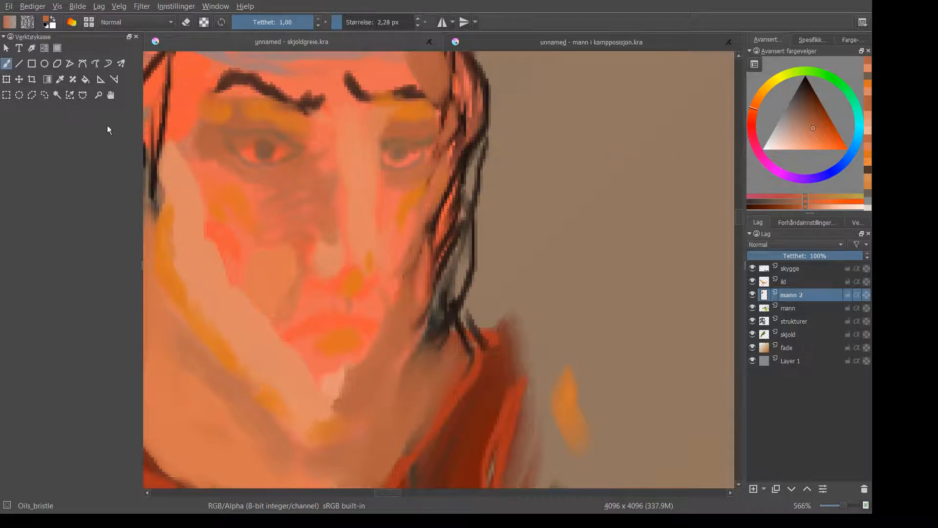
# Sample the yellowish orange from the jaw's outer edge and paint warm accents on both cheeks
pyautogui.click(60, 79)
pyautogui.click(171, 223)
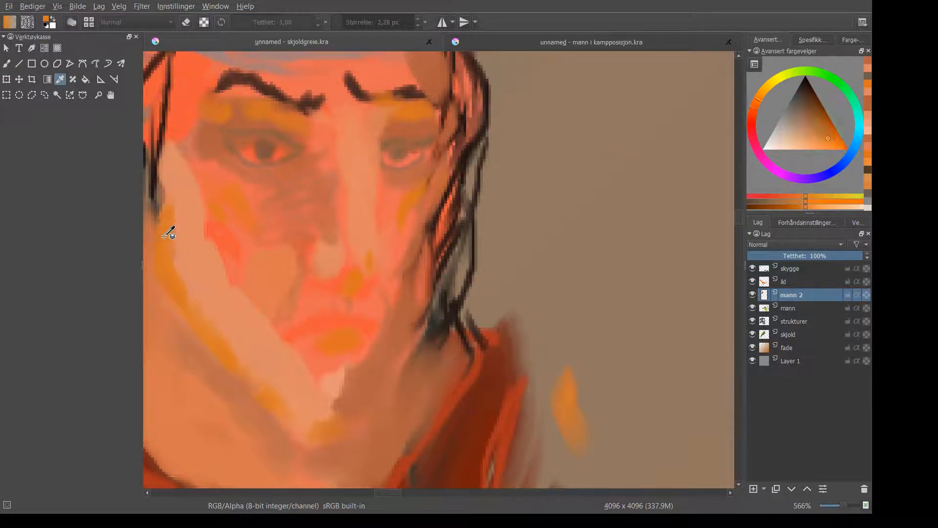
pyautogui.click(10, 64)
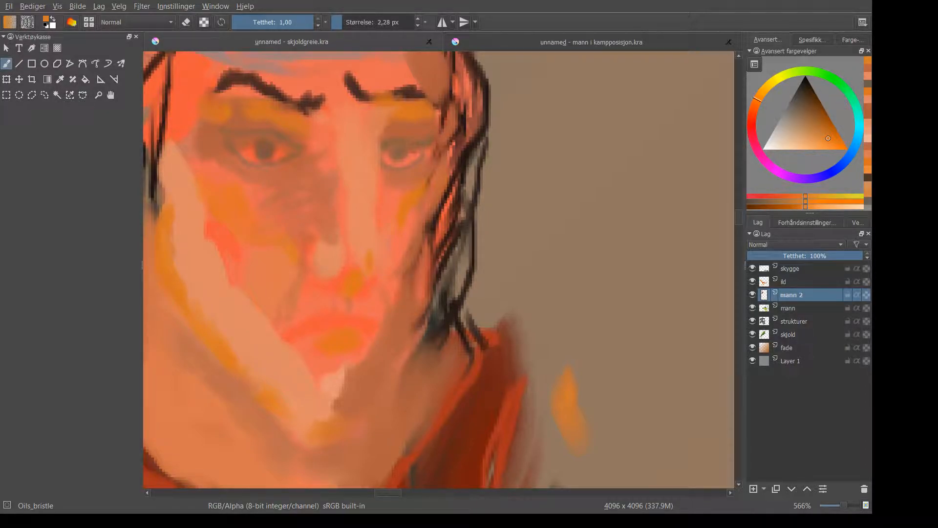
pyautogui.moveTo(412, 243); pyautogui.dragTo(429, 212)
# Examine the shaded face at several distances and within the whole gate composition
pyautogui.scroll(-4, 566, 255)
pyautogui.scroll(-2, 559, 239)
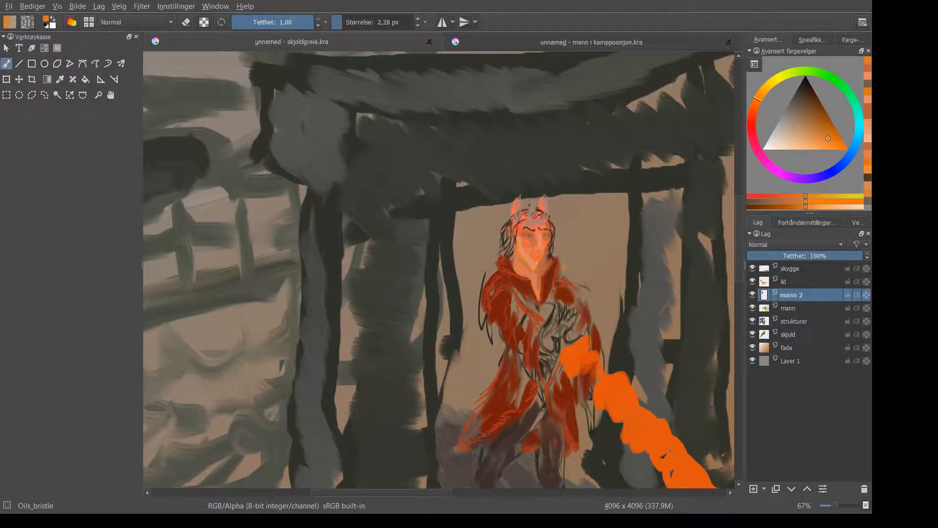
pyautogui.scroll(4, 685, 302)
pyautogui.scroll(-5, 670, 303)
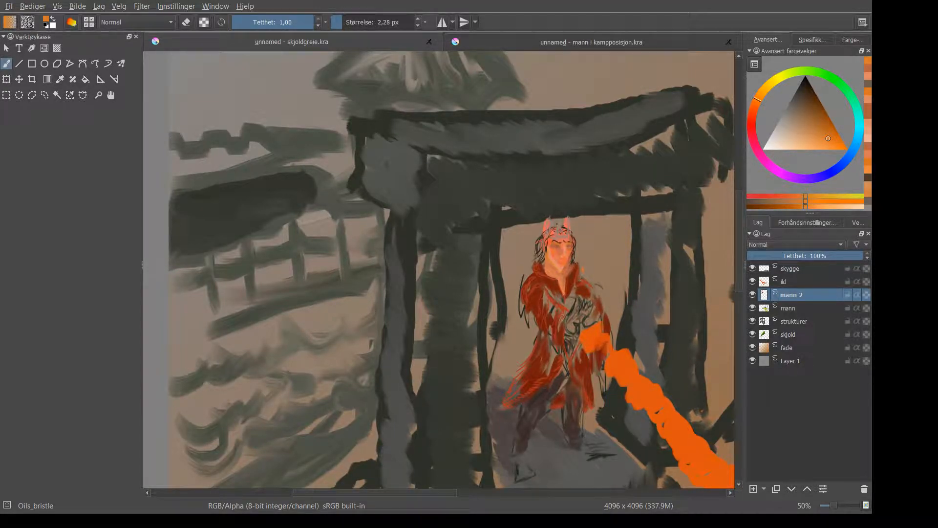
pyautogui.scroll(5, 607, 247)
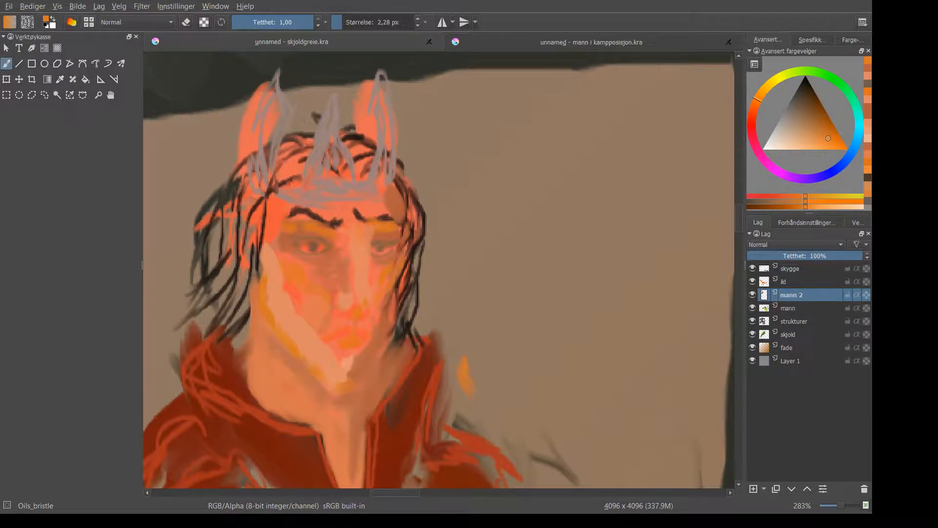
pyautogui.scroll(-6, 443, 169)
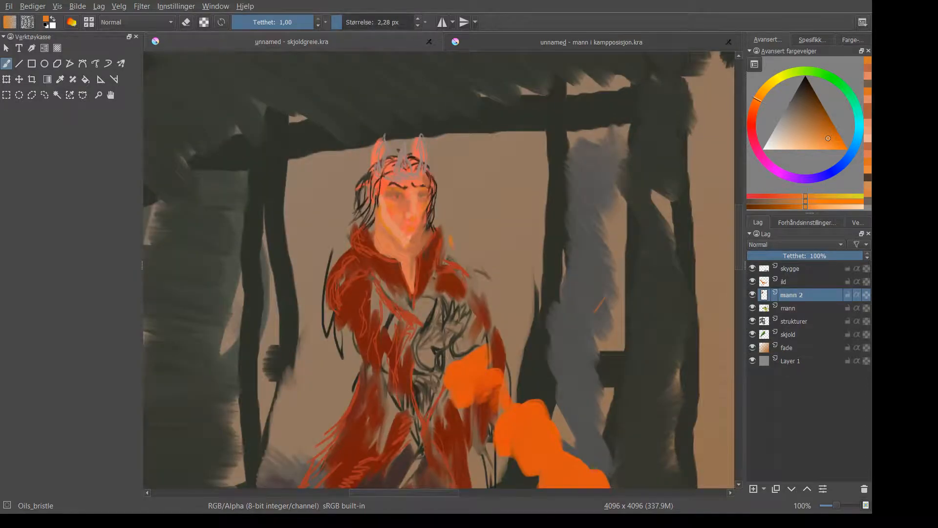
pyautogui.scroll(4, 401, 198)
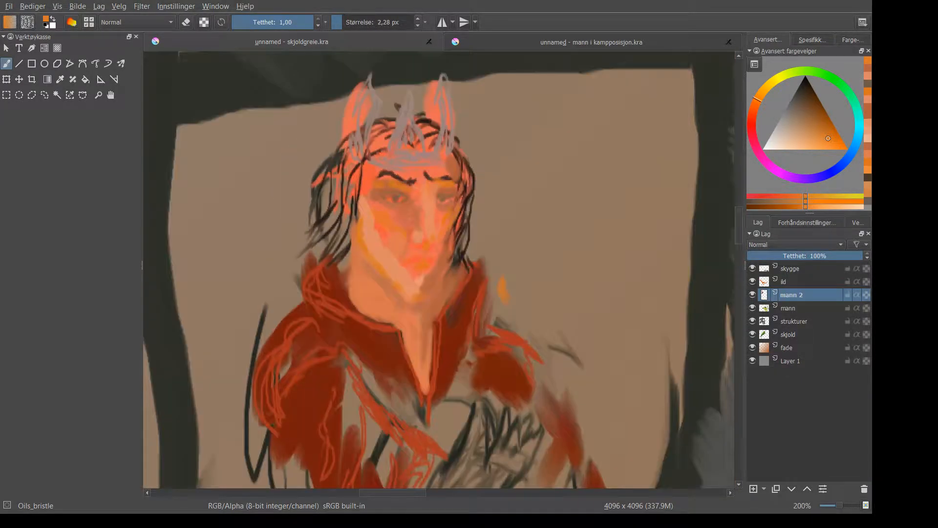
pyautogui.scroll(5, 395, 184)
pyautogui.scroll(-5, 430, 217)
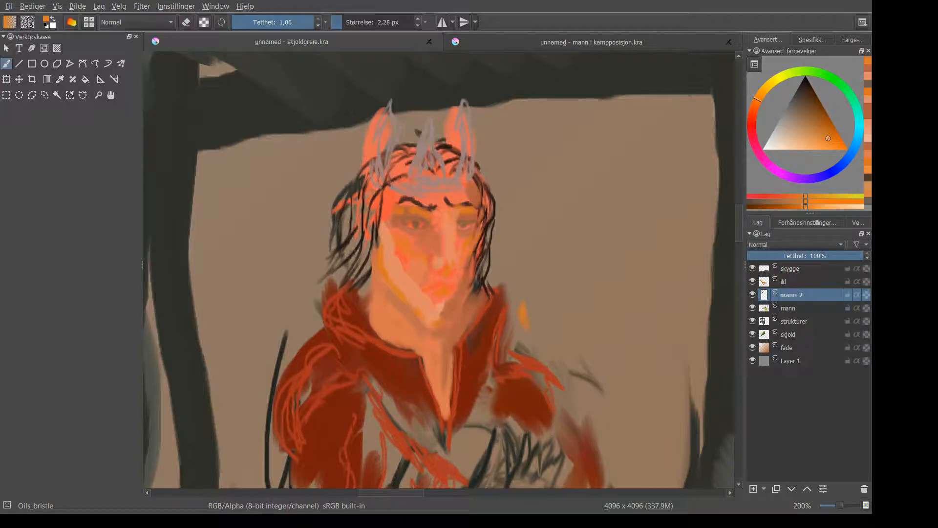
# Enlarge the brush to 31.96 px and sample the reddish brown from the shaded temple
pyautogui.moveTo(352, 21); pyautogui.dragTo(360, 21)
pyautogui.click(60, 79)
pyautogui.click(476, 193)
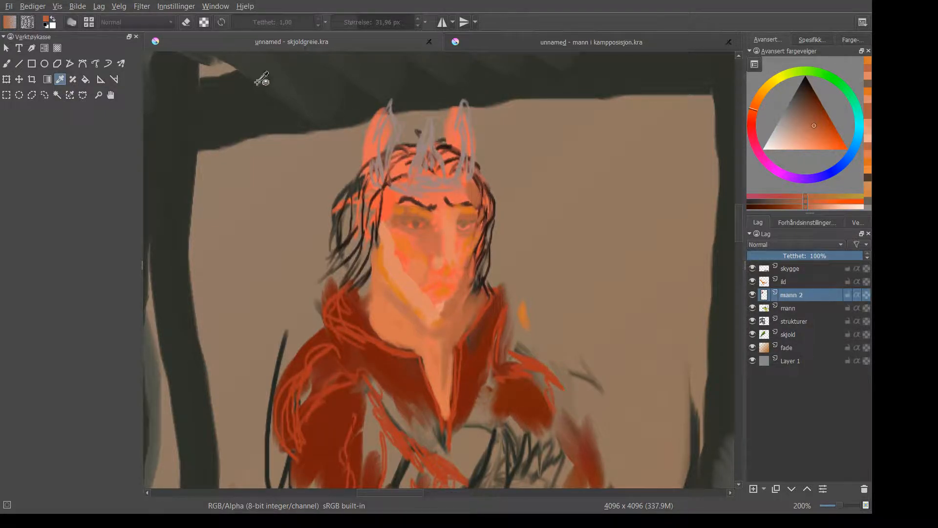
pyautogui.click(6, 63)
pyautogui.moveTo(383, 187)
pyautogui.mouseDown()
pyautogui.moveTo(382, 208)
pyautogui.moveTo(397, 200)
pyautogui.moveTo(390, 185)
pyautogui.moveTo(375, 199)
pyautogui.mouseUp()
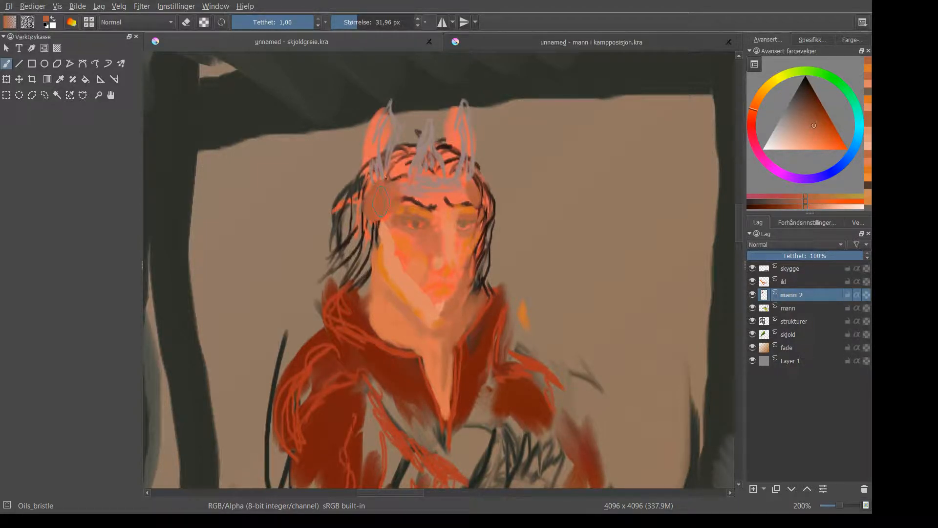
pyautogui.hotkey('ctrl', 'z')
pyautogui.hotkey('ctrl', 'z')
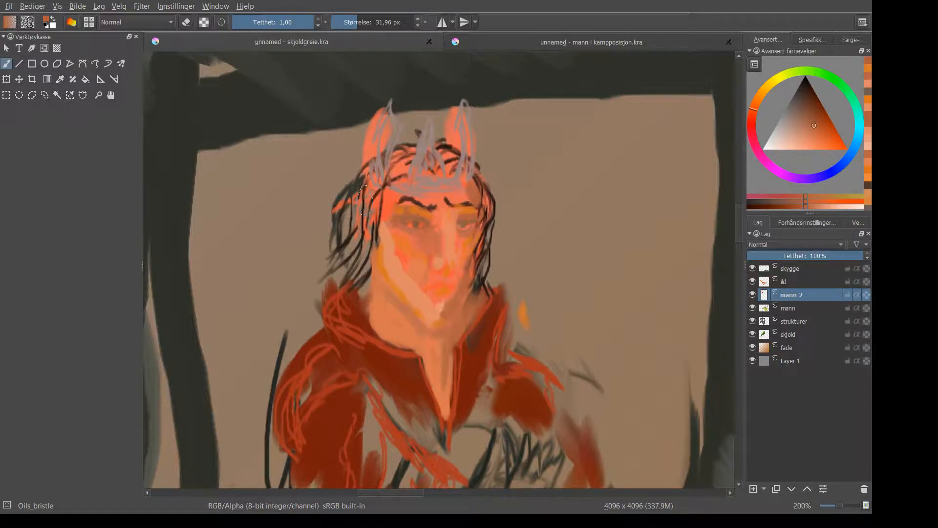
# Reduce the brush size to 14.79 px and paint a reddish-brown shadow on the unshaded temple beneath the crown
pyautogui.click(346, 24)
pyautogui.click(350, 24)
pyautogui.moveTo(381, 196)
pyautogui.mouseDown()
pyautogui.moveTo(368, 213)
pyautogui.moveTo(374, 205)
pyautogui.moveTo(379, 219)
pyautogui.moveTo(378, 197)
pyautogui.moveTo(387, 202)
pyautogui.moveTo(375, 191)
pyautogui.moveTo(365, 188)
pyautogui.moveTo(351, 208)
pyautogui.mouseUp()
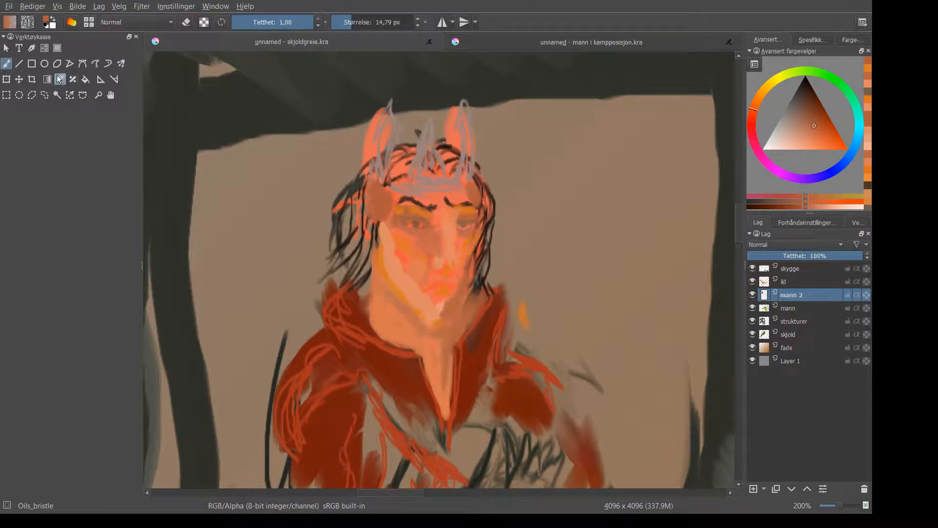
# Switch the brush to eraser mode and erase the crown's tall spikes and the stray hair strokes around the head
pyautogui.click(186, 22)
pyautogui.moveTo(400, 147)
pyautogui.mouseDown()
pyautogui.moveTo(377, 141)
pyautogui.moveTo(396, 100)
pyautogui.mouseUp()
pyautogui.moveTo(462, 102)
pyautogui.mouseDown()
pyautogui.moveTo(459, 124)
pyautogui.moveTo(423, 135)
pyautogui.moveTo(468, 133)
pyautogui.moveTo(364, 169)
pyautogui.moveTo(342, 193)
pyautogui.moveTo(331, 231)
pyautogui.mouseUp()
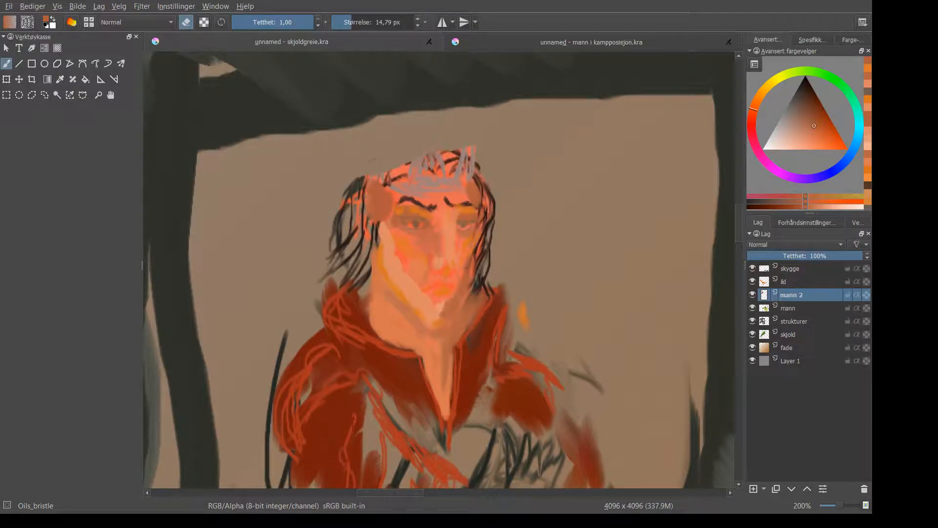
# Erase the remaining crown spike above the forehead and return the brush to painting mode
pyautogui.moveTo(440, 155); pyautogui.dragTo(478, 165)
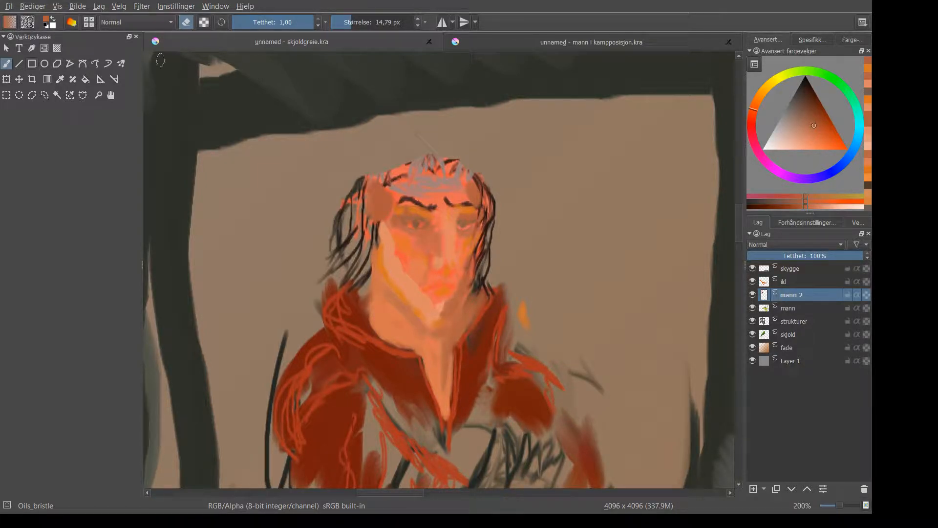
pyautogui.click(186, 22)
pyautogui.moveTo(252, 190); pyautogui.dragTo(261, 226)
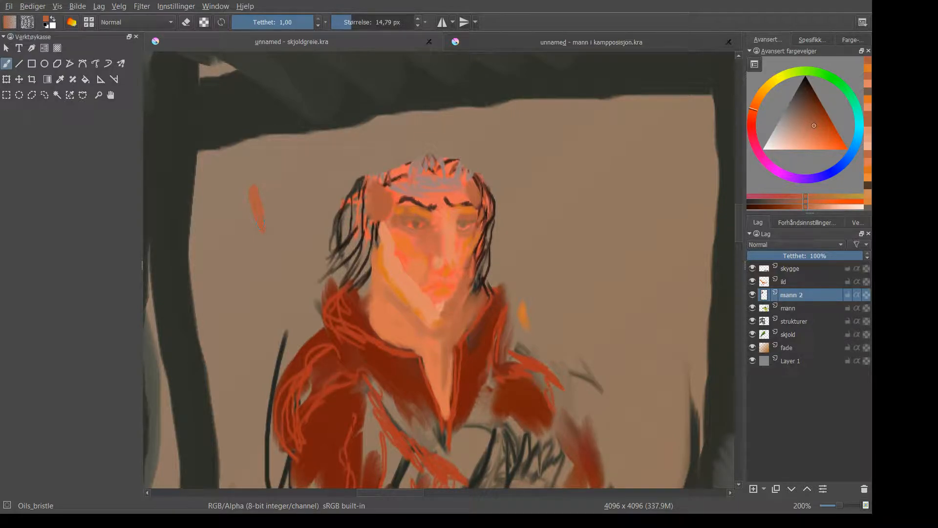
pyautogui.hotkey('ctrl', 'z')
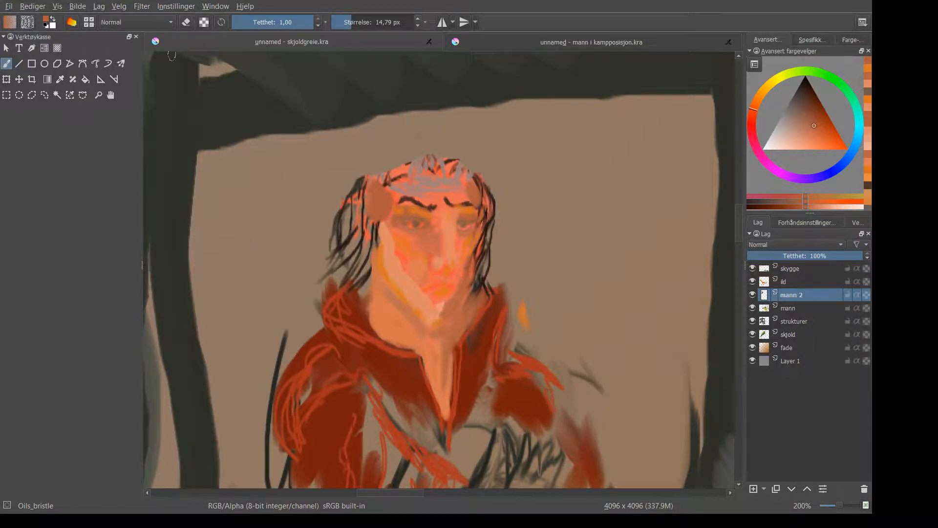
# Sample the light orange skin tone from the cheek and paint it over the crown band and the whole forehead
pyautogui.click(61, 80)
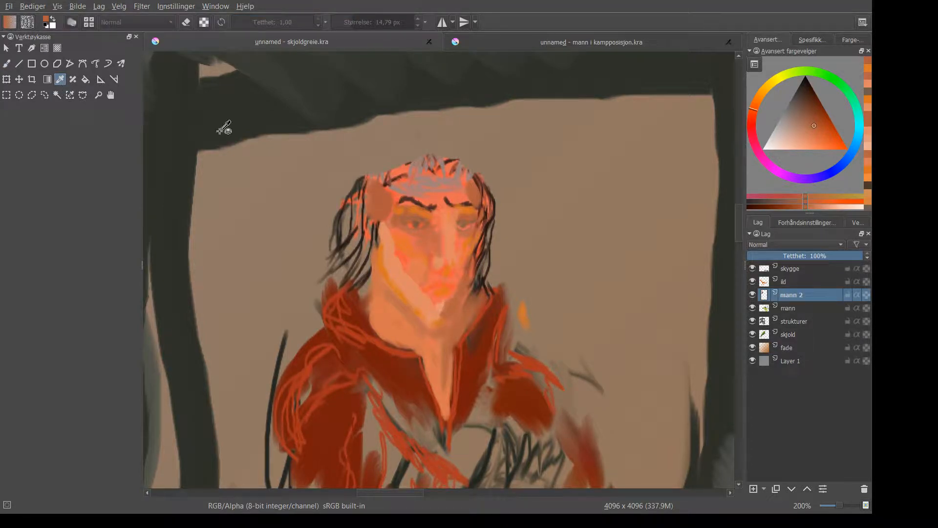
pyautogui.click(397, 264)
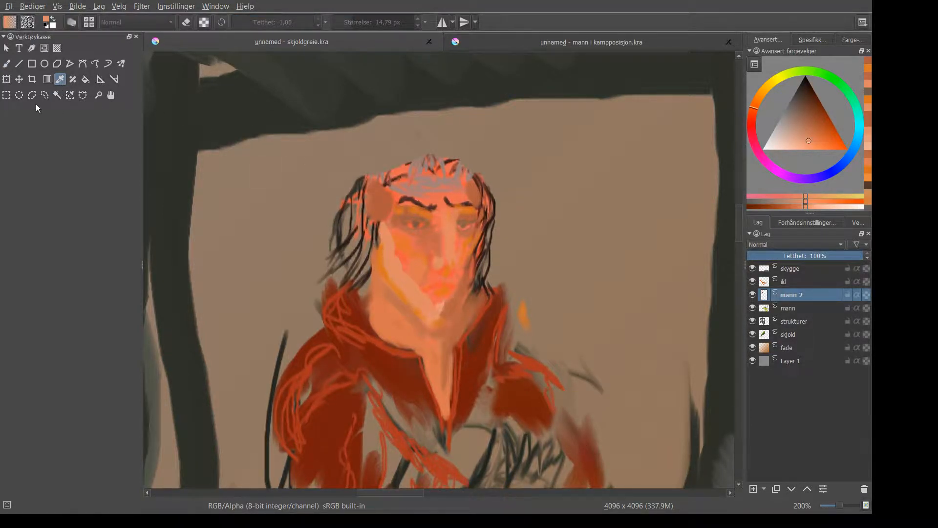
pyautogui.click(6, 64)
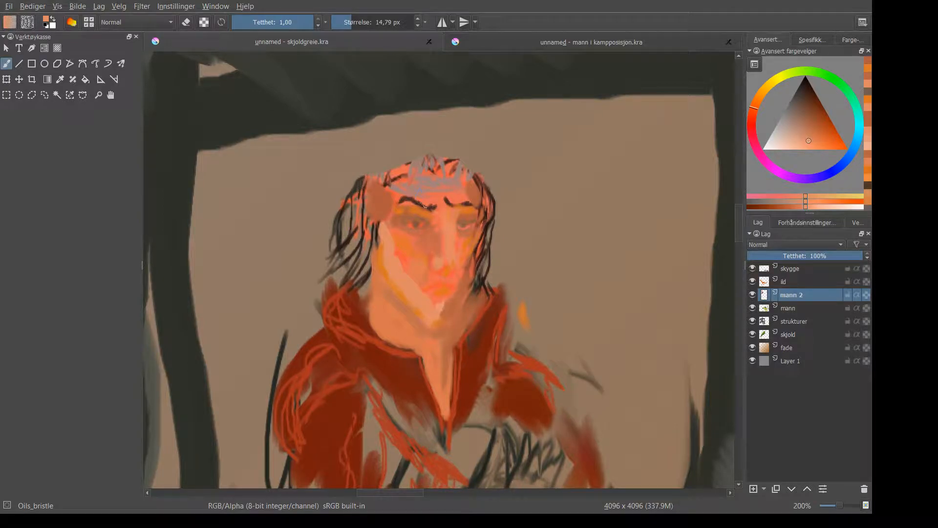
pyautogui.moveTo(423, 189)
pyautogui.mouseDown()
pyautogui.moveTo(470, 188)
pyautogui.moveTo(432, 178)
pyautogui.moveTo(395, 187)
pyautogui.moveTo(426, 174)
pyautogui.moveTo(453, 169)
pyautogui.mouseUp()
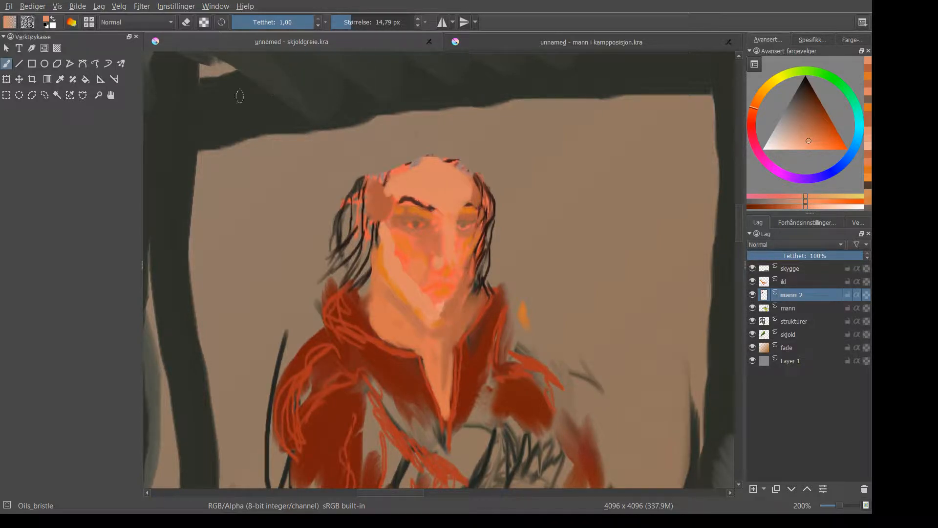
# Browse the brush presets, try Brush_textured, and select Block_bristles instead
pyautogui.click(801, 223)
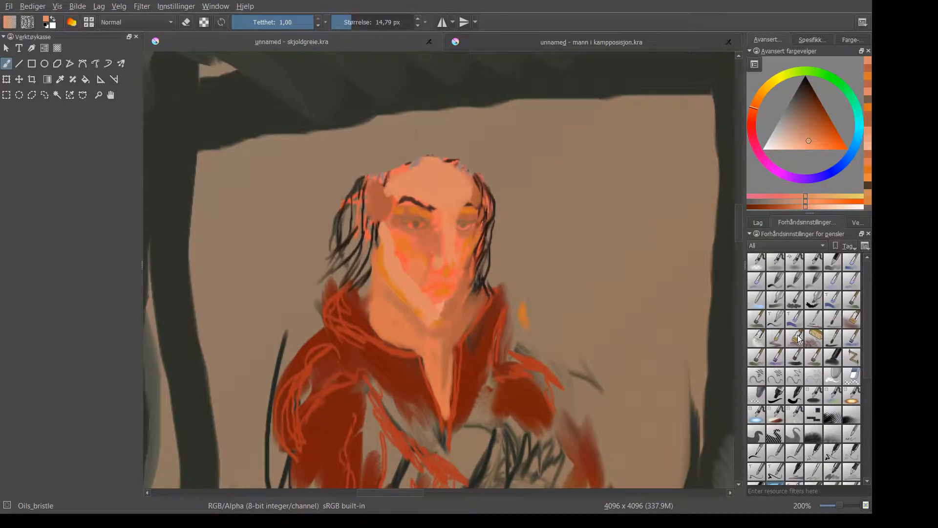
pyautogui.click(813, 353)
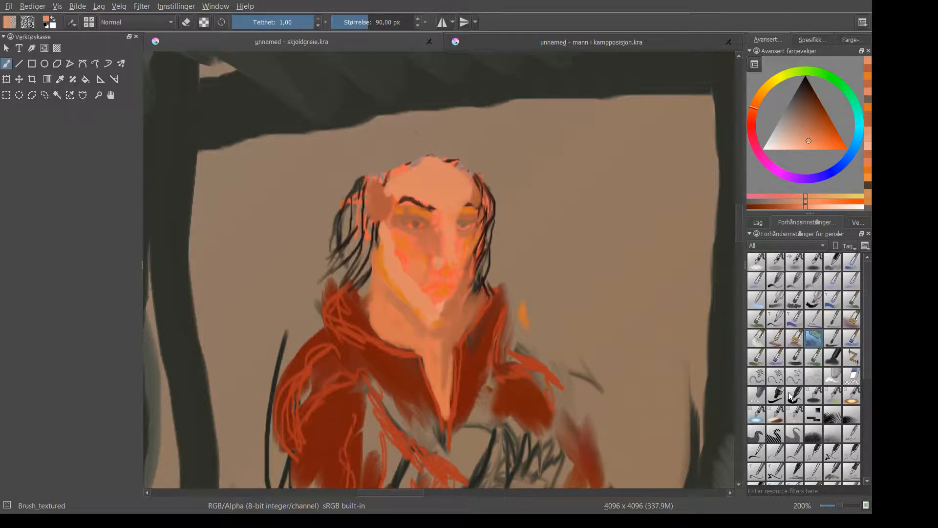
pyautogui.scroll(-5, 862, 374)
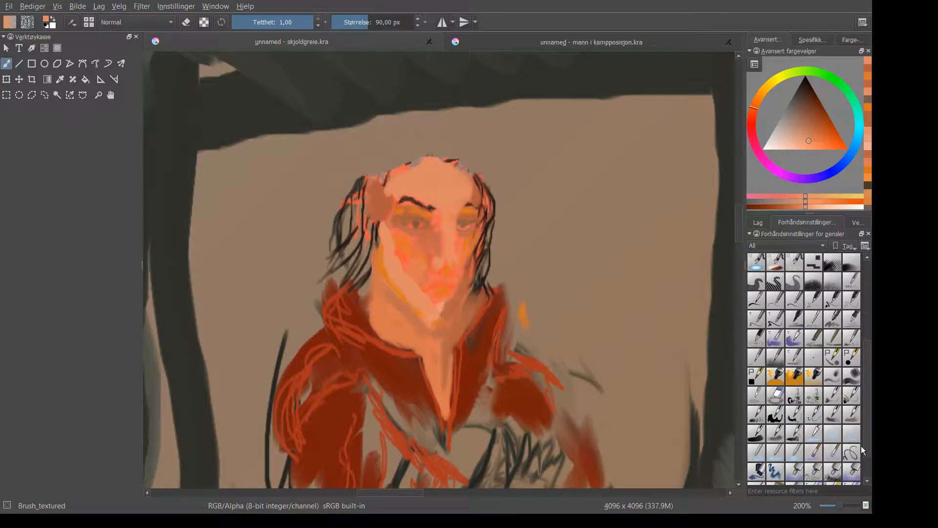
pyautogui.scroll(-1, 861, 446)
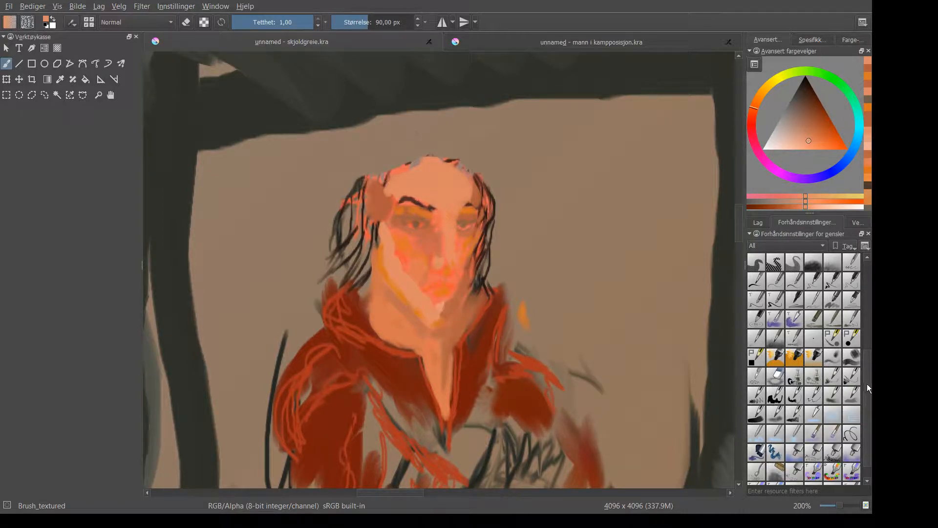
pyautogui.scroll(2, 866, 386)
pyautogui.moveTo(866, 363); pyautogui.dragTo(863, 299)
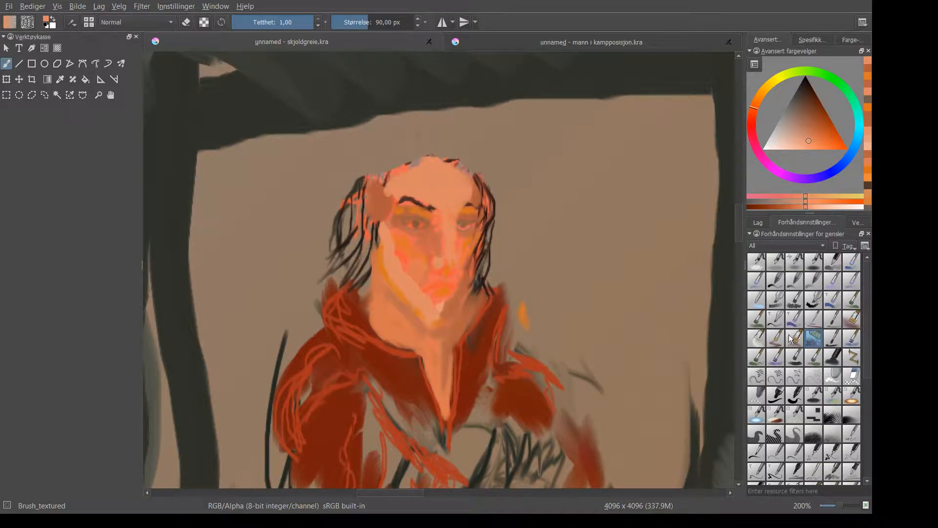
pyautogui.click(795, 302)
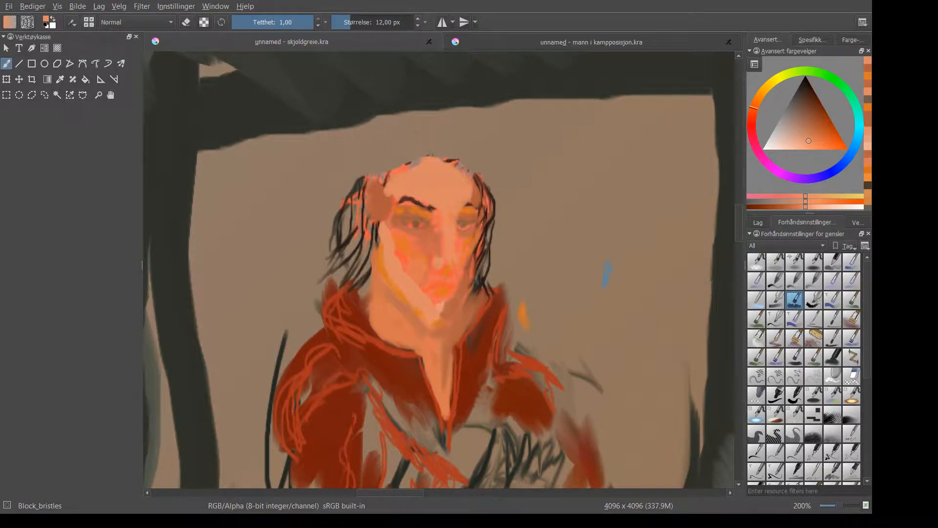
# Reduce the Block_bristles brush to 5.79 px and try strokes around the brow and forehead
pyautogui.scroll(3, 483, 212)
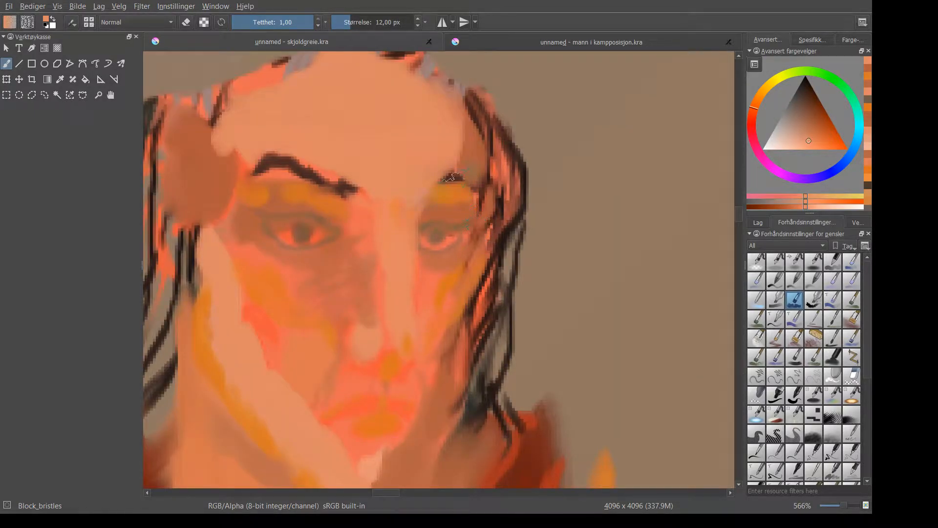
pyautogui.click(344, 24)
pyautogui.moveTo(397, 184); pyautogui.dragTo(423, 173)
pyautogui.hotkey('ctrl', 'z')
pyautogui.moveTo(445, 134); pyautogui.dragTo(460, 160)
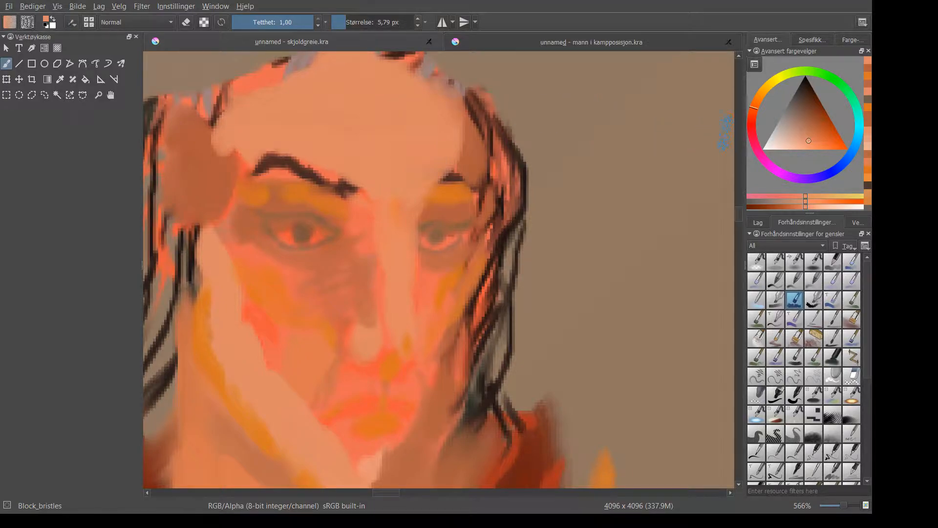
# Choose a near-black brown, try bristle strokes for the eyebrow on the narrower side of the face, and undo them
pyautogui.moveTo(770, 118); pyautogui.dragTo(807, 86)
pyautogui.moveTo(393, 164)
pyautogui.mouseDown()
pyautogui.moveTo(444, 182)
pyautogui.moveTo(435, 208)
pyautogui.moveTo(457, 193)
pyautogui.moveTo(483, 198)
pyautogui.moveTo(499, 223)
pyautogui.mouseUp()
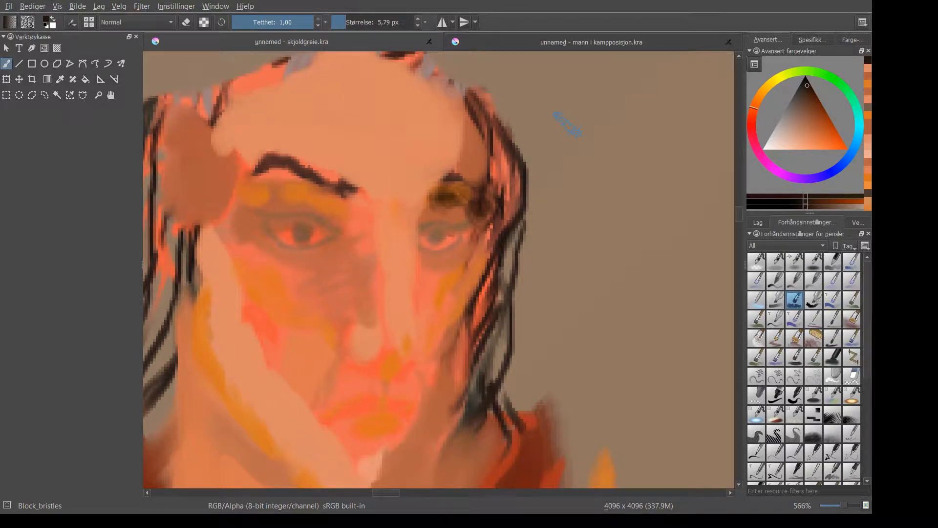
pyautogui.hotkey('ctrl', 'z')
pyautogui.hotkey('ctrl', 'z')
pyautogui.hotkey('ctrl', 'z')
pyautogui.hotkey('ctrl', 'z')
pyautogui.hotkey('ctrl', 'z')
pyautogui.hotkey('ctrl', 'z')
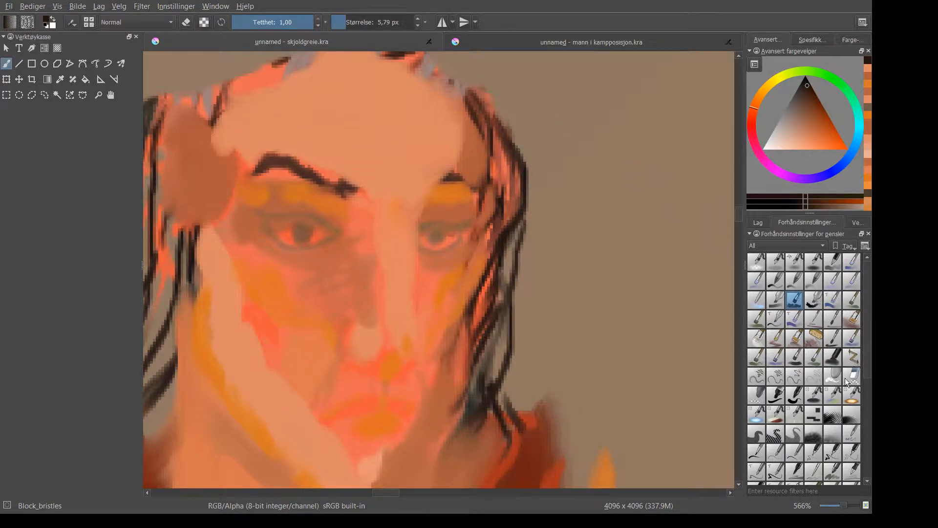
# Select the Sketch_ink_small preset at 3.35 px and draw dark hair strokes along both eyebrows
pyautogui.moveTo(863, 292); pyautogui.dragTo(865, 385)
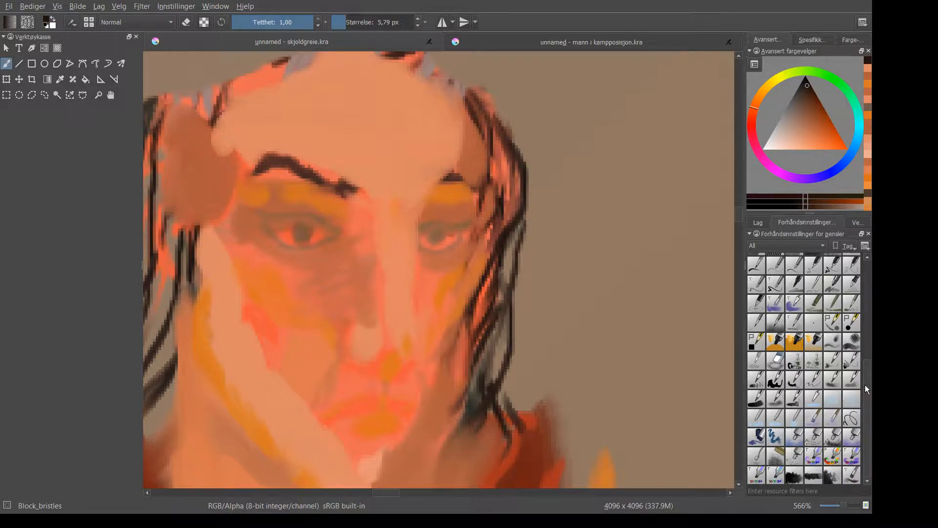
pyautogui.click(797, 379)
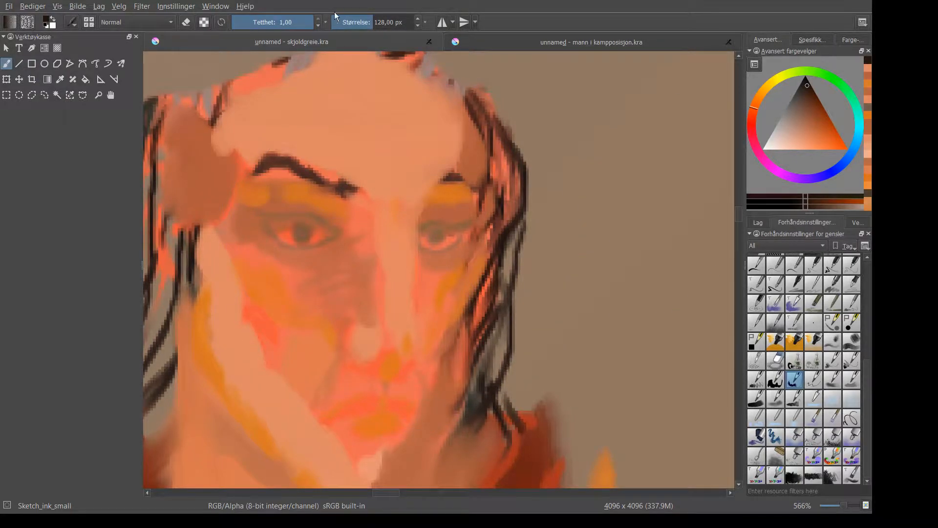
pyautogui.moveTo(350, 23); pyautogui.dragTo(342, 22)
pyautogui.moveTo(438, 201)
pyautogui.mouseDown()
pyautogui.moveTo(448, 186)
pyautogui.moveTo(431, 199)
pyautogui.moveTo(436, 184)
pyautogui.moveTo(440, 198)
pyautogui.moveTo(466, 185)
pyautogui.moveTo(452, 204)
pyautogui.moveTo(488, 205)
pyautogui.moveTo(478, 209)
pyautogui.moveTo(466, 239)
pyautogui.mouseUp()
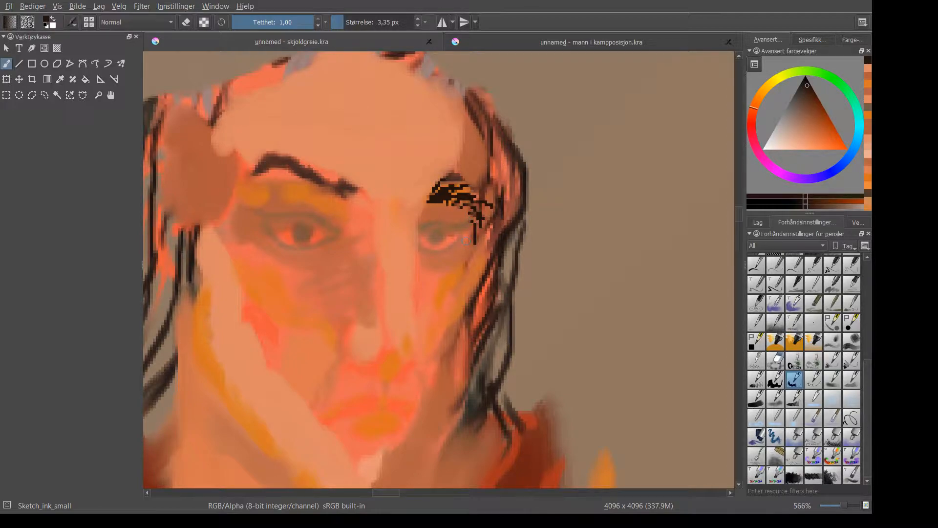
pyautogui.moveTo(346, 185)
pyautogui.mouseDown()
pyautogui.moveTo(337, 188)
pyautogui.moveTo(354, 195)
pyautogui.moveTo(343, 169)
pyautogui.moveTo(327, 180)
pyautogui.moveTo(313, 175)
pyautogui.moveTo(318, 182)
pyautogui.moveTo(273, 171)
pyautogui.moveTo(246, 186)
pyautogui.moveTo(239, 208)
pyautogui.moveTo(301, 185)
pyautogui.mouseUp()
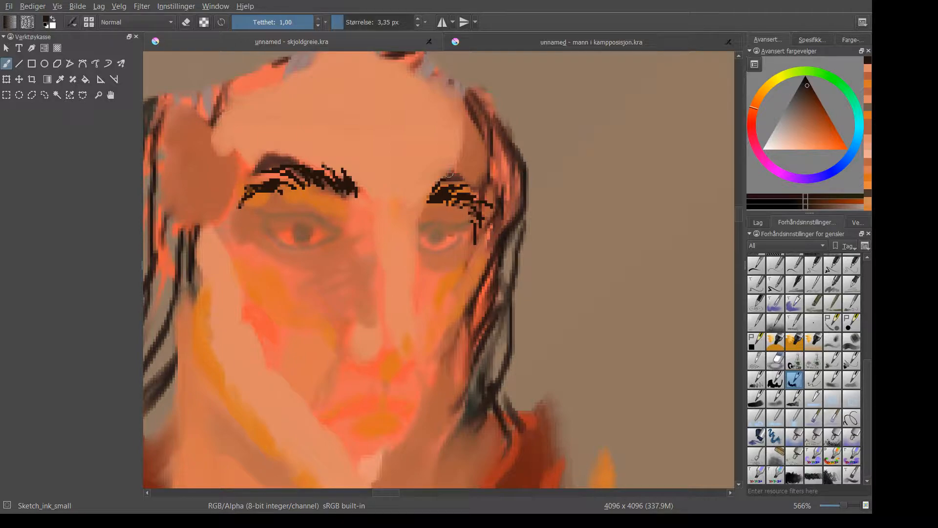
# Examine the inked eyebrows from a distance within the whole gate composition
pyautogui.scroll(-4, 413, 203)
pyautogui.scroll(-4, 413, 203)
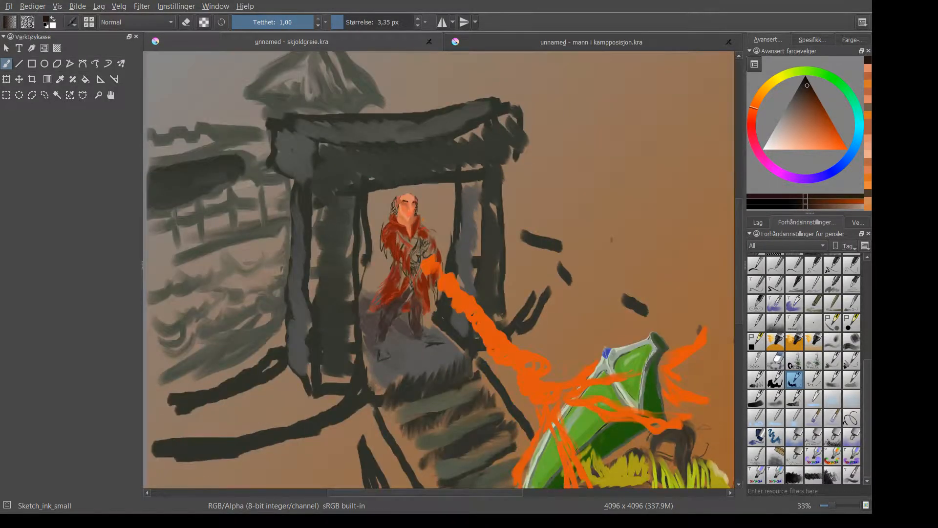
pyautogui.scroll(3, 413, 204)
pyautogui.scroll(-3, 408, 205)
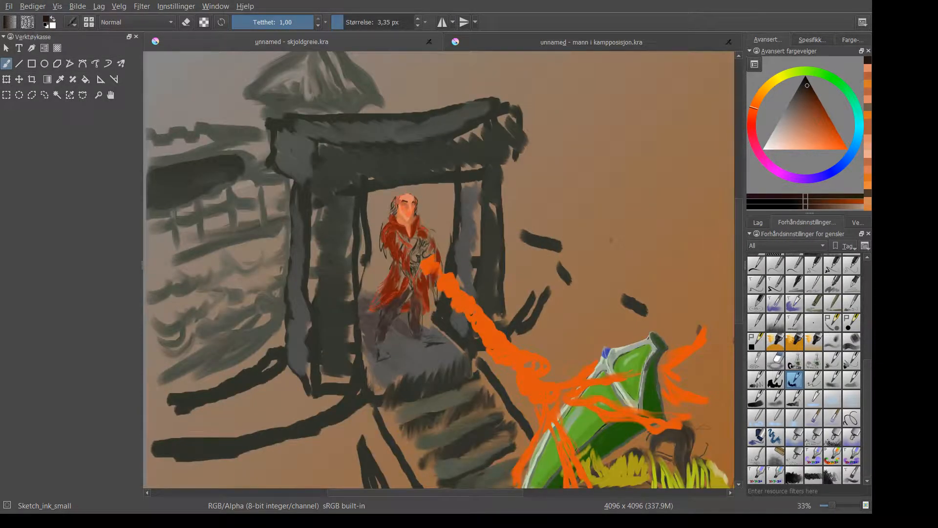
pyautogui.scroll(2, 406, 206)
pyautogui.scroll(-1, 406, 205)
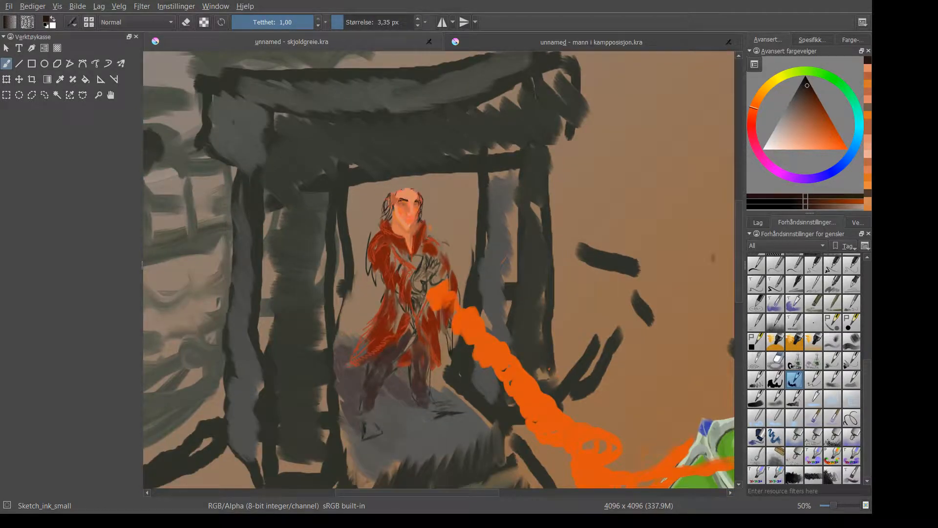
pyautogui.scroll(-1, 407, 205)
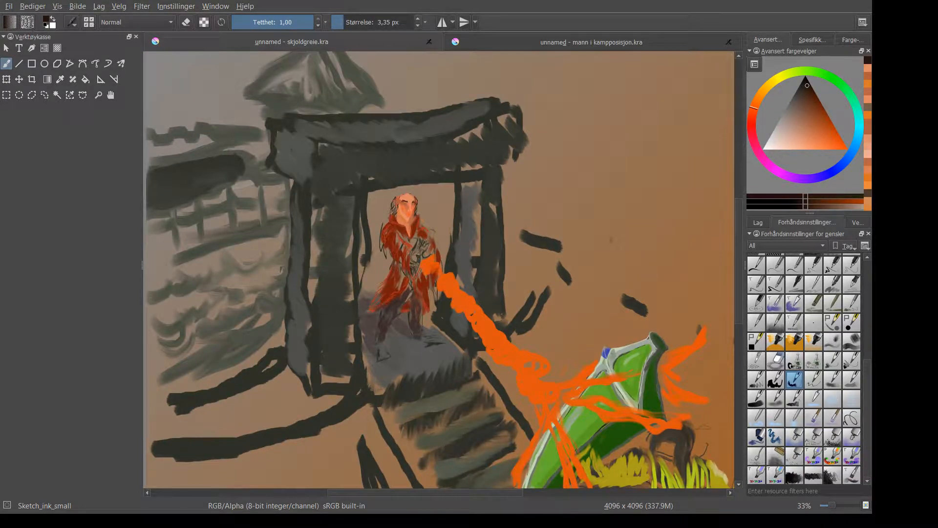
# Thicken both eyebrows with short dark strokes, extending their outer ends down toward the eyes
pyautogui.scroll(8, 406, 208)
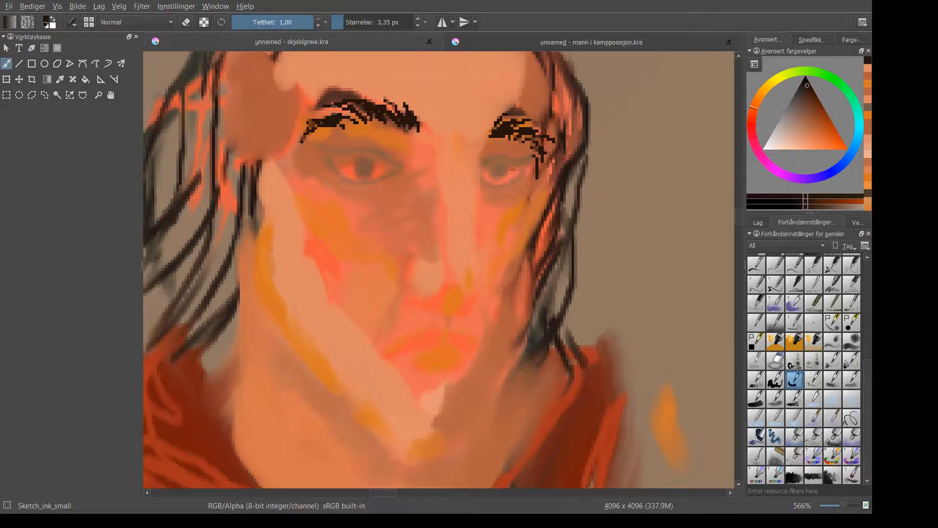
pyautogui.moveTo(343, 115); pyautogui.dragTo(356, 110)
pyautogui.moveTo(301, 155); pyautogui.dragTo(322, 140)
pyautogui.moveTo(303, 148); pyautogui.dragTo(323, 127)
pyautogui.moveTo(539, 178)
pyautogui.mouseDown()
pyautogui.moveTo(544, 155)
pyautogui.moveTo(543, 176)
pyautogui.mouseUp()
pyautogui.moveTo(544, 143); pyautogui.dragTo(532, 133)
pyautogui.moveTo(510, 125)
pyautogui.mouseDown()
pyautogui.moveTo(541, 135)
pyautogui.moveTo(492, 132)
pyautogui.moveTo(513, 115)
pyautogui.mouseUp()
pyautogui.moveTo(505, 119); pyautogui.dragTo(524, 117)
pyautogui.moveTo(516, 117); pyautogui.dragTo(536, 112)
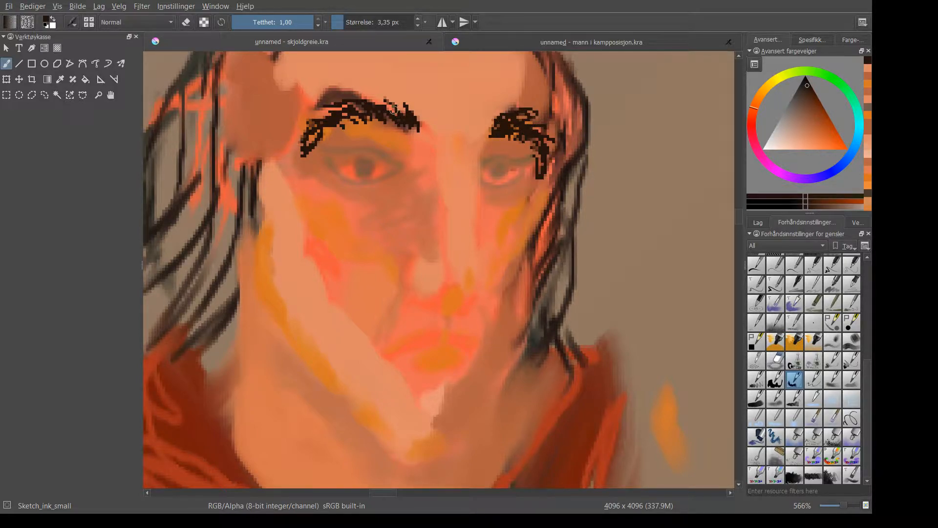
# Build up the upper edges of both eyebrows with more dark hair strokes and save the painting
pyautogui.moveTo(396, 96)
pyautogui.mouseDown()
pyautogui.moveTo(417, 116)
pyautogui.moveTo(381, 93)
pyautogui.moveTo(389, 108)
pyautogui.moveTo(344, 103)
pyautogui.mouseUp()
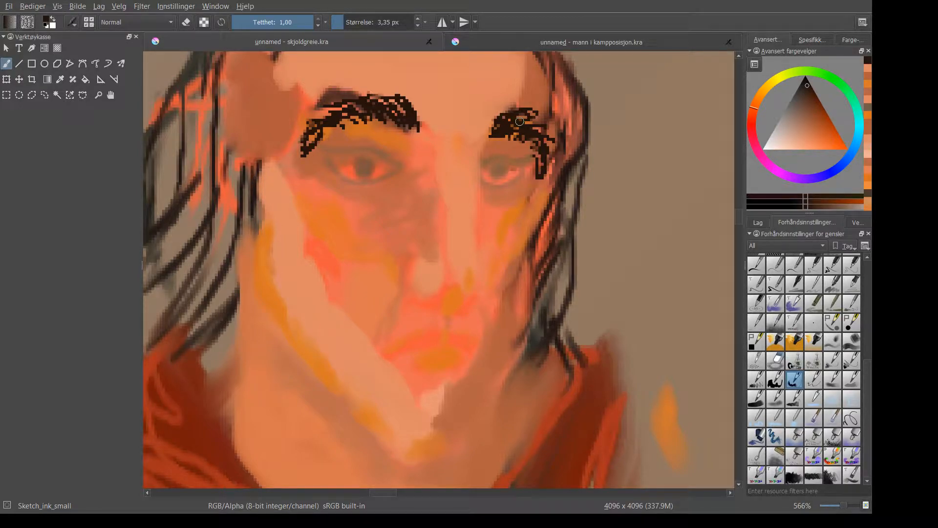
pyautogui.hotkey('ctrl', 's')
pyautogui.moveTo(333, 100)
pyautogui.mouseDown()
pyautogui.moveTo(360, 108)
pyautogui.moveTo(330, 96)
pyautogui.moveTo(363, 99)
pyautogui.moveTo(343, 100)
pyautogui.moveTo(351, 99)
pyautogui.moveTo(327, 116)
pyautogui.moveTo(344, 111)
pyautogui.moveTo(343, 103)
pyautogui.moveTo(320, 122)
pyautogui.mouseUp()
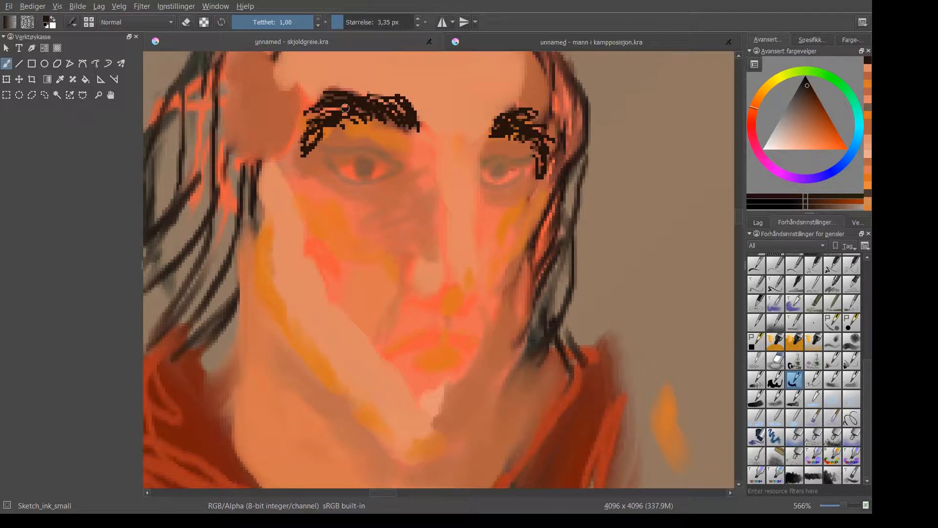
pyautogui.moveTo(340, 90)
pyautogui.mouseDown()
pyautogui.moveTo(365, 98)
pyautogui.moveTo(336, 95)
pyautogui.moveTo(358, 96)
pyautogui.moveTo(338, 104)
pyautogui.moveTo(347, 108)
pyautogui.moveTo(324, 94)
pyautogui.moveTo(367, 104)
pyautogui.moveTo(327, 105)
pyautogui.moveTo(387, 97)
pyautogui.moveTo(345, 80)
pyautogui.moveTo(365, 86)
pyautogui.mouseUp()
pyautogui.moveTo(530, 119)
pyautogui.mouseDown()
pyautogui.moveTo(554, 119)
pyautogui.moveTo(532, 102)
pyautogui.mouseUp()
pyautogui.moveTo(507, 132); pyautogui.dragTo(518, 119)
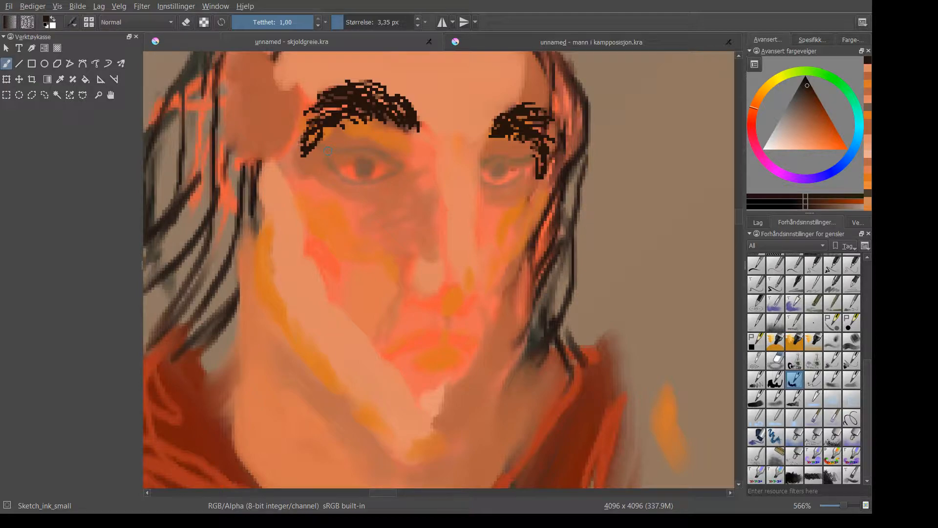
# Draw dark upper eyelid lines on both eyes, try a lower lid line on the larger eye, and undo it
pyautogui.moveTo(327, 148)
pyautogui.mouseDown()
pyautogui.moveTo(379, 153)
pyautogui.moveTo(396, 166)
pyautogui.mouseUp()
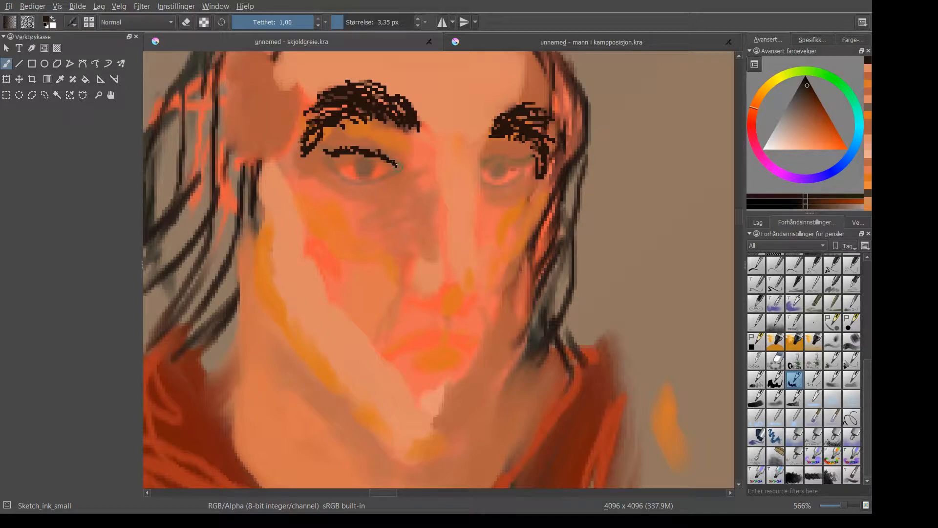
pyautogui.moveTo(486, 166); pyautogui.dragTo(536, 156)
pyautogui.moveTo(394, 177); pyautogui.dragTo(361, 185)
pyautogui.hotkey('ctrl', 'z')
pyautogui.hotkey('ctrl', 'z')
pyautogui.hotkey('ctrl', 'z')
pyautogui.hotkey('ctrl', 'z')
# Select the Sketch_line preset at 0.87 px and try a fine lower lid line on the larger eye
pyautogui.click(813, 379)
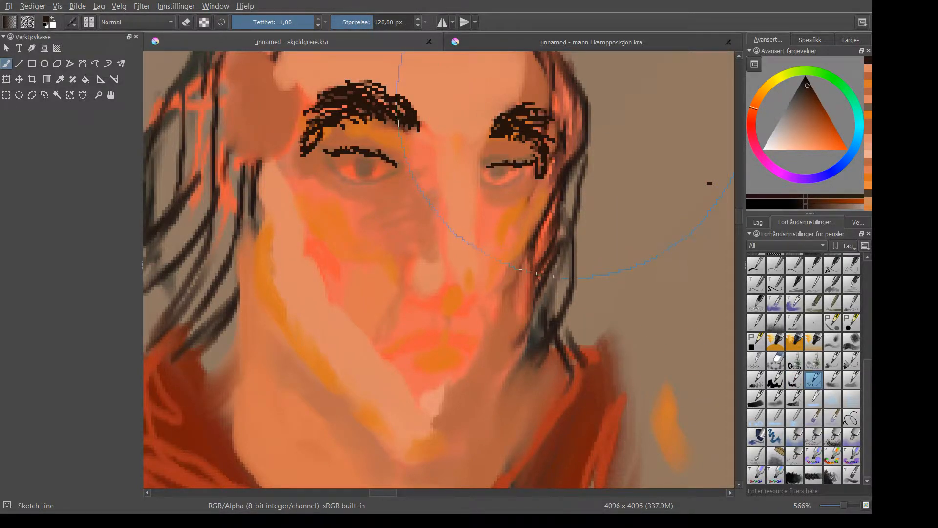
pyautogui.click(340, 24)
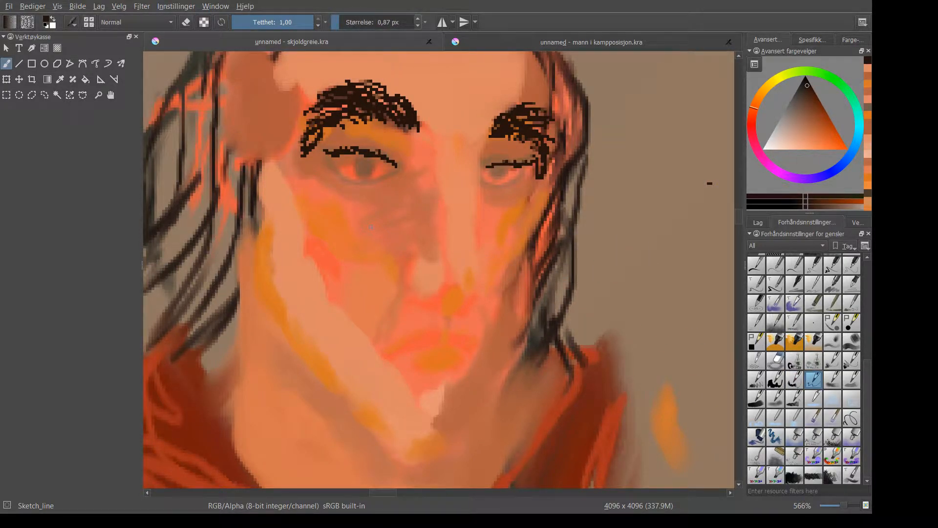
pyautogui.moveTo(396, 166); pyautogui.dragTo(381, 181)
pyautogui.hotkey('ctrl', 'z')
pyautogui.click(691, 334)
pyautogui.hotkey('ctrl', 'z')
# Select the PixelArt_Dithering preset, try a stroke on the background beside the head, and undo it
pyautogui.click(826, 322)
pyautogui.moveTo(641, 288); pyautogui.dragTo(699, 225)
pyautogui.hotkey('ctrl', 'z')
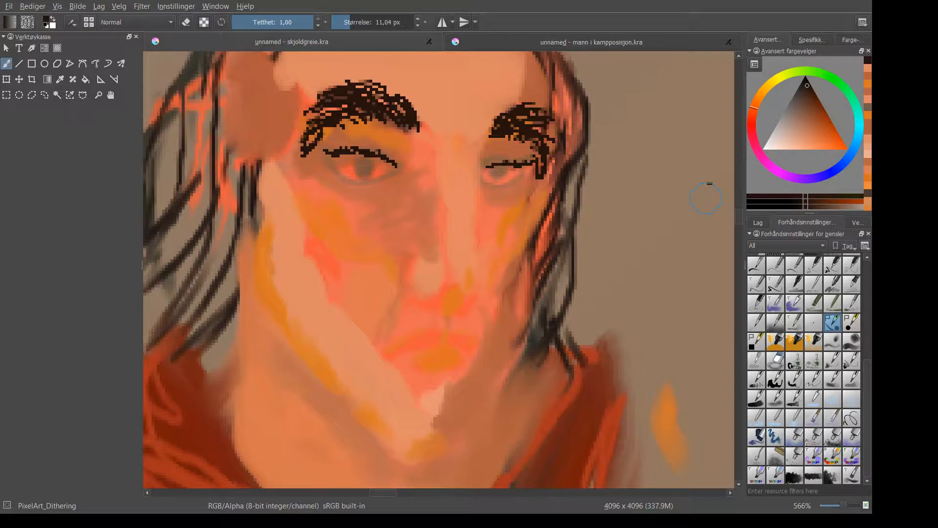
pyautogui.scroll(3, 346, 67)
pyautogui.scroll(-8, 345, 67)
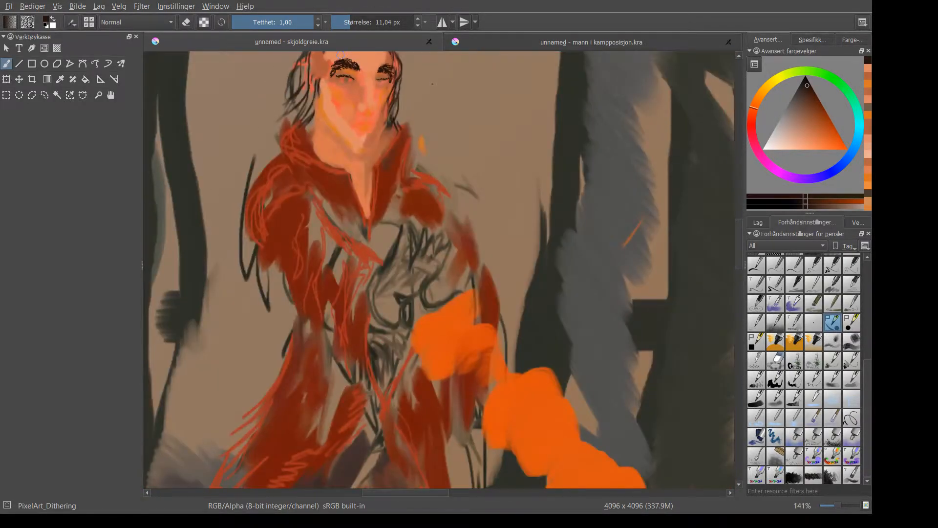
# Check the man's eyebrows and eyelids up close and within the whole scene, and save the painting
pyautogui.scroll(5, 340, 55)
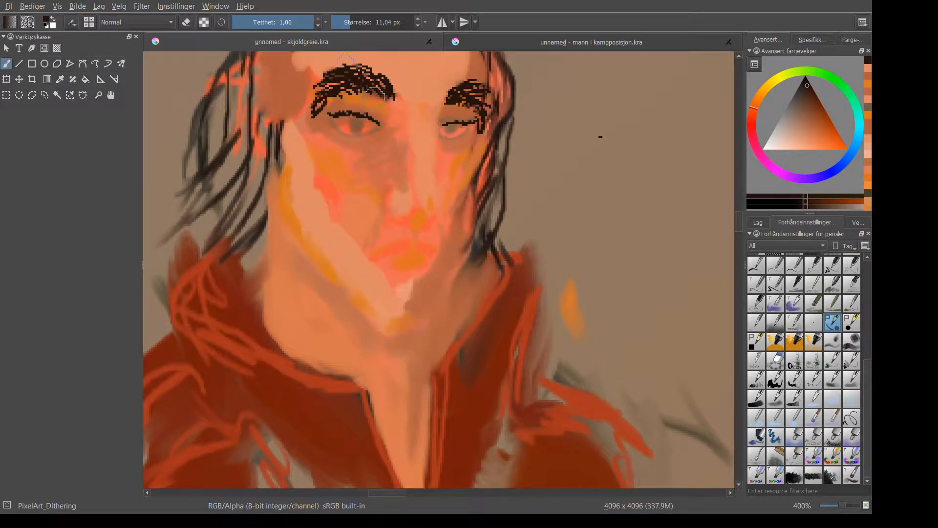
pyautogui.scroll(3, 461, 122)
pyautogui.scroll(-2, 459, 116)
pyautogui.moveTo(743, 214); pyautogui.dragTo(720, 216)
pyautogui.scroll(-3, 722, 219)
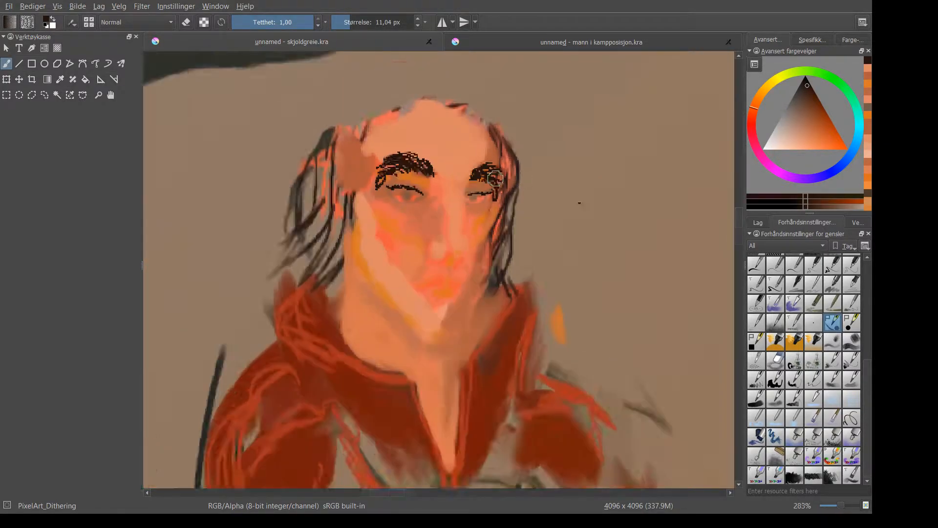
pyautogui.scroll(-1, 495, 178)
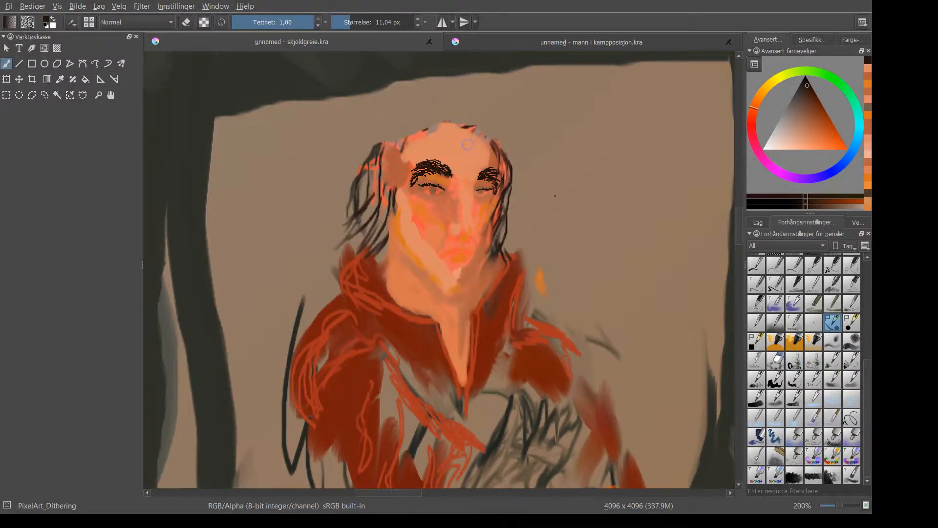
pyautogui.scroll(-7, 467, 144)
pyautogui.scroll(4, 523, 139)
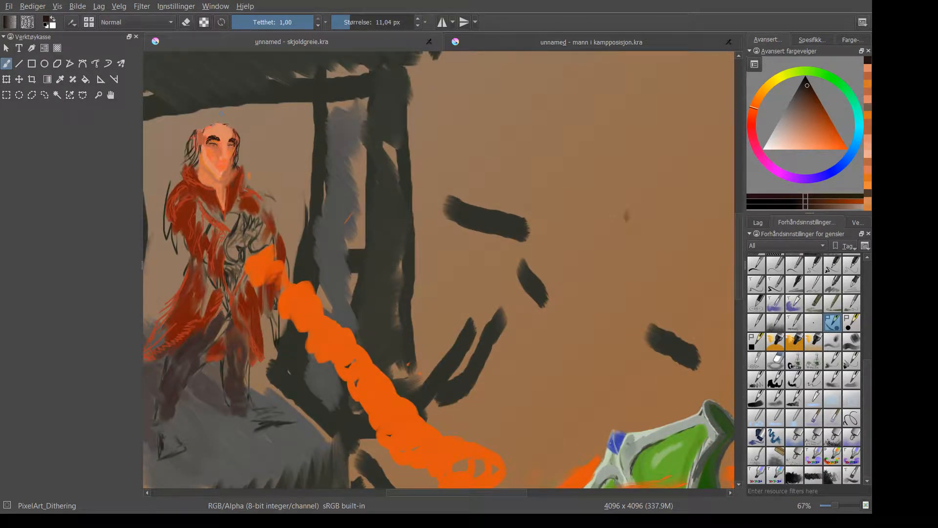
pyautogui.scroll(4, 221, 113)
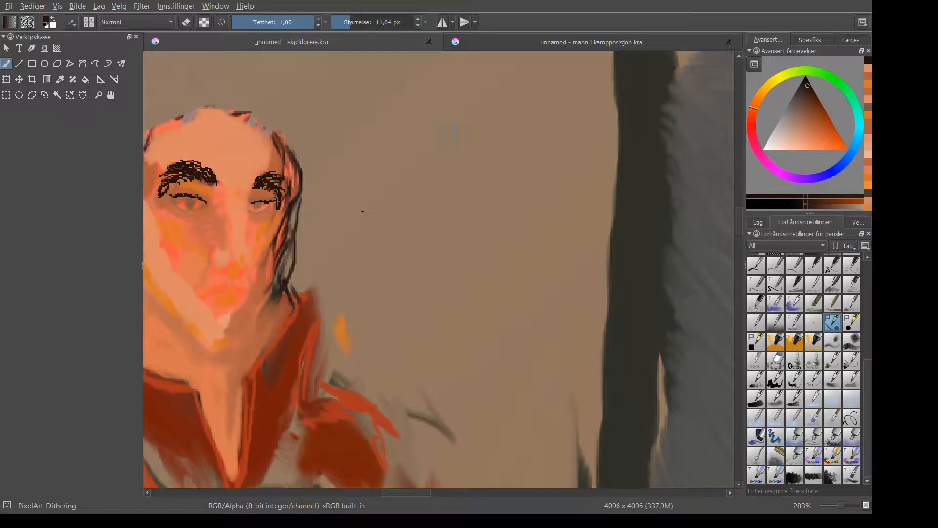
pyautogui.scroll(-3, 452, 133)
pyautogui.scroll(2, 432, 141)
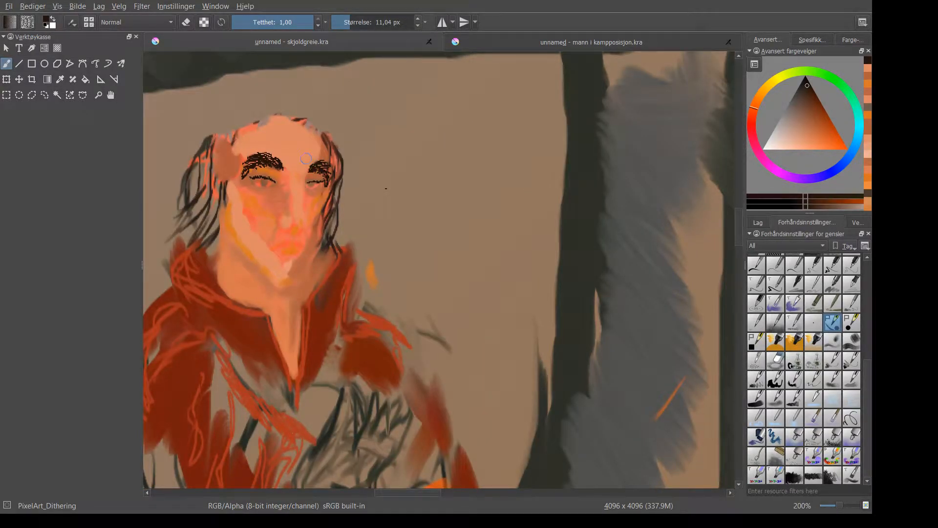
pyautogui.hotkey('ctrl', 's')
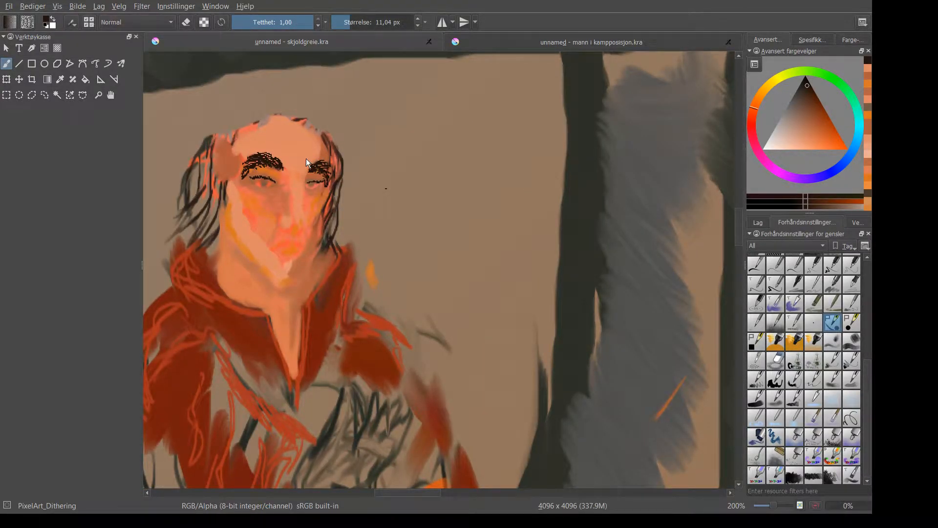
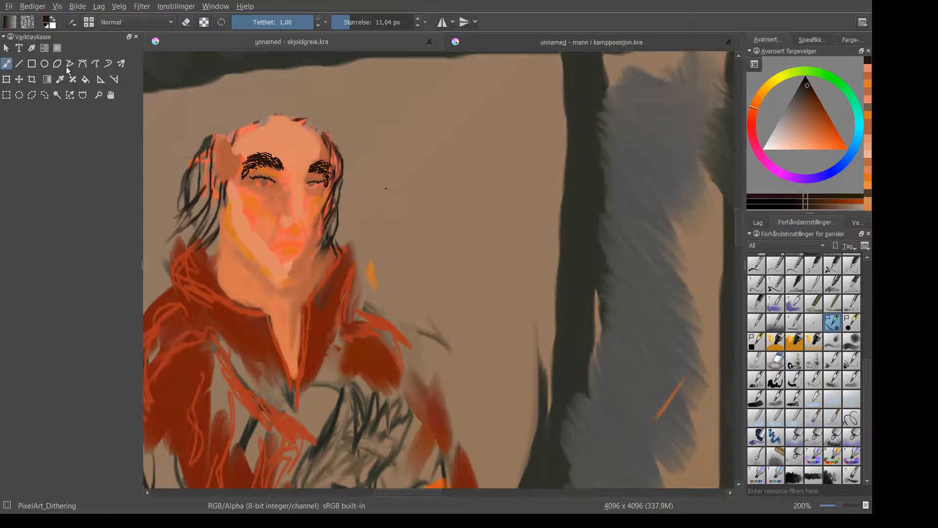
# Sample the light skin colour from the forehead and paint over the remaining crown marks along the top of the head
pyautogui.click(62, 82)
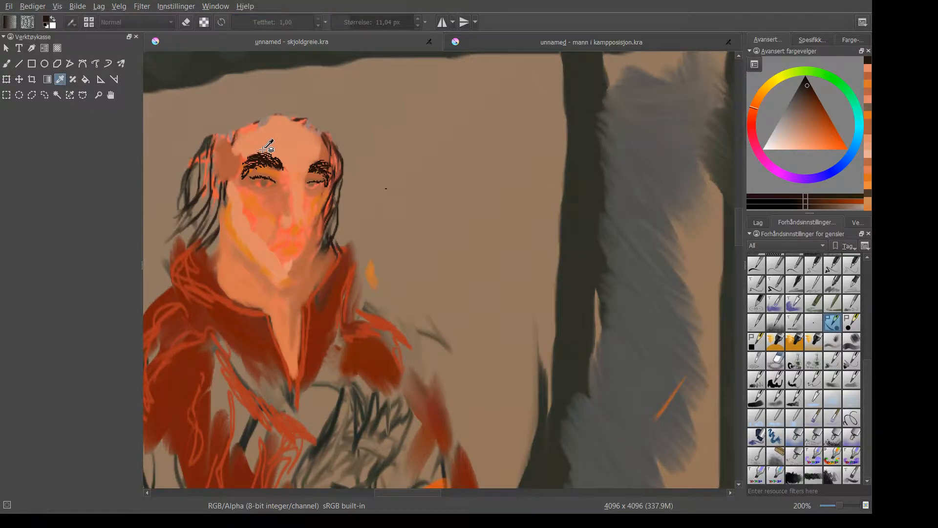
pyautogui.click(287, 139)
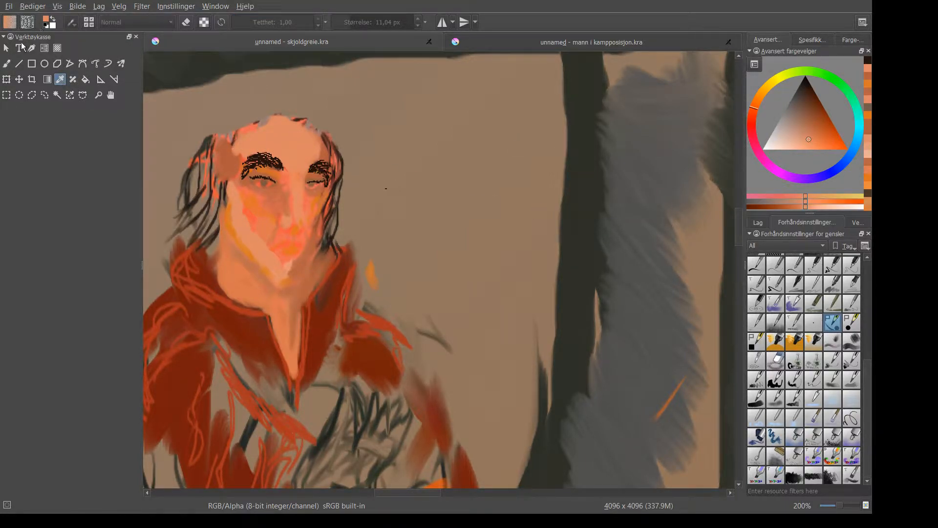
pyautogui.click(7, 63)
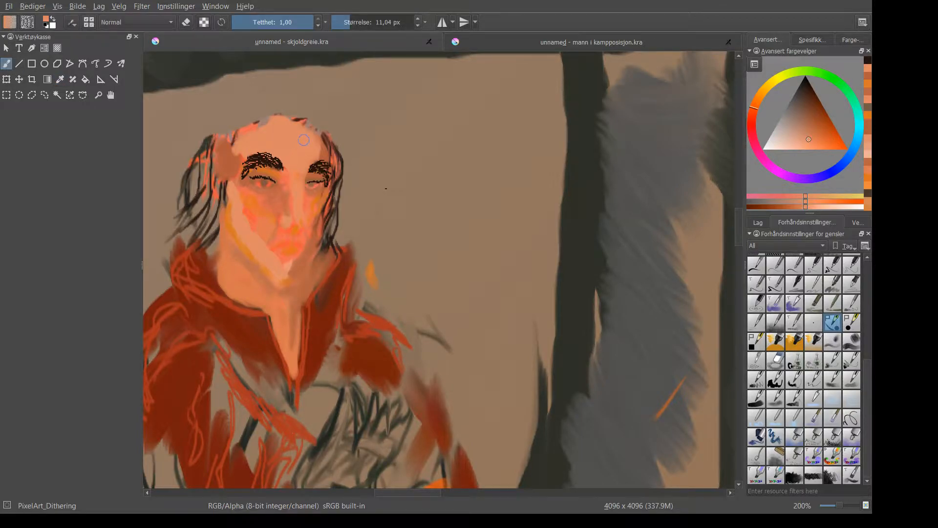
pyautogui.moveTo(307, 138)
pyautogui.mouseDown()
pyautogui.moveTo(292, 118)
pyautogui.moveTo(254, 128)
pyautogui.mouseUp()
pyautogui.moveTo(317, 134)
pyautogui.mouseDown()
pyautogui.moveTo(299, 118)
pyautogui.moveTo(284, 116)
pyautogui.moveTo(227, 144)
pyautogui.mouseUp()
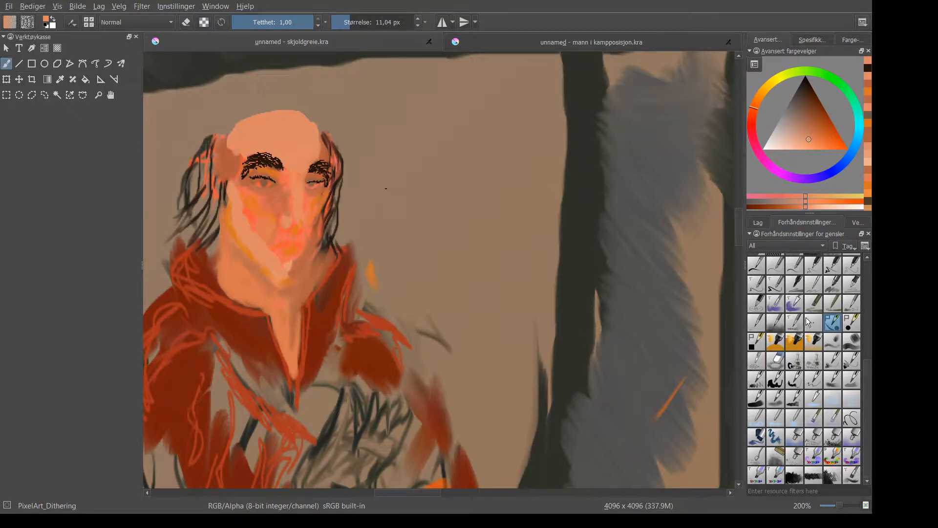
# Select the Oils_bristle preset, pick a near-black brown, and reduce the brush size to 0.37 px
pyautogui.click(780, 306)
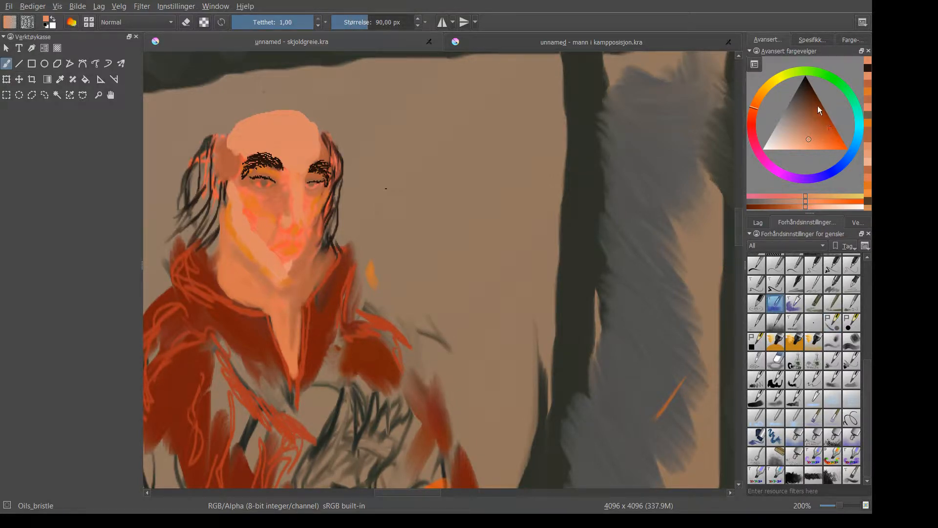
pyautogui.click(809, 89)
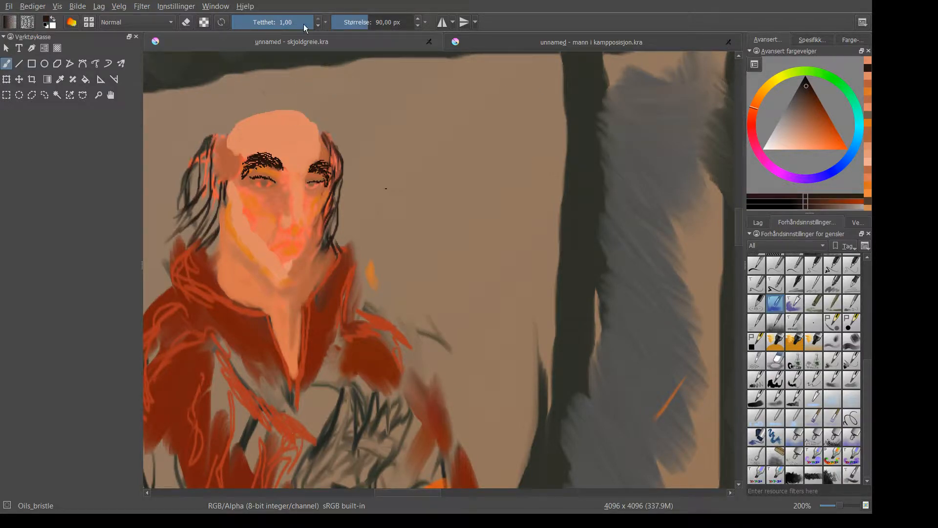
pyautogui.moveTo(340, 24); pyautogui.dragTo(333, 23)
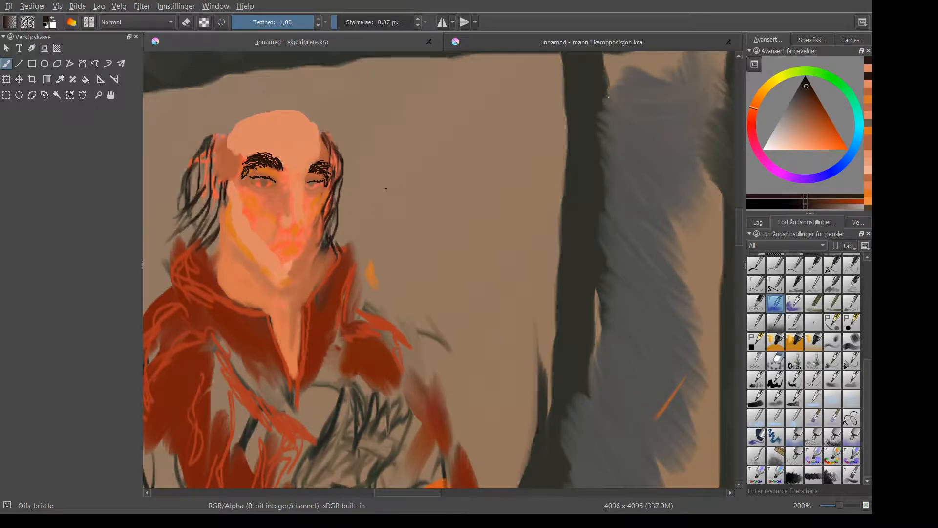
# Undo the skin-coloured repaint of the scalp to compare the head, and redo it
pyautogui.scroll(2, 424, 145)
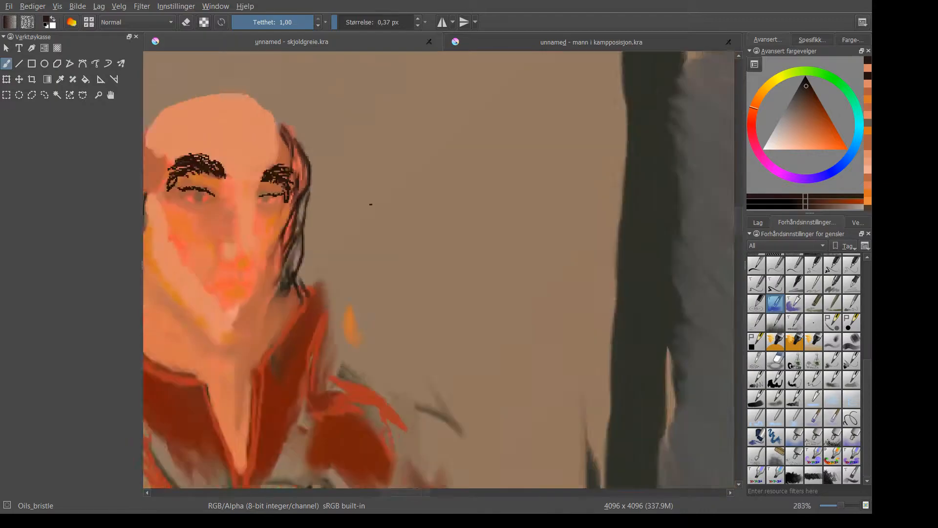
pyautogui.scroll(-6, 423, 134)
pyautogui.scroll(1, 414, 134)
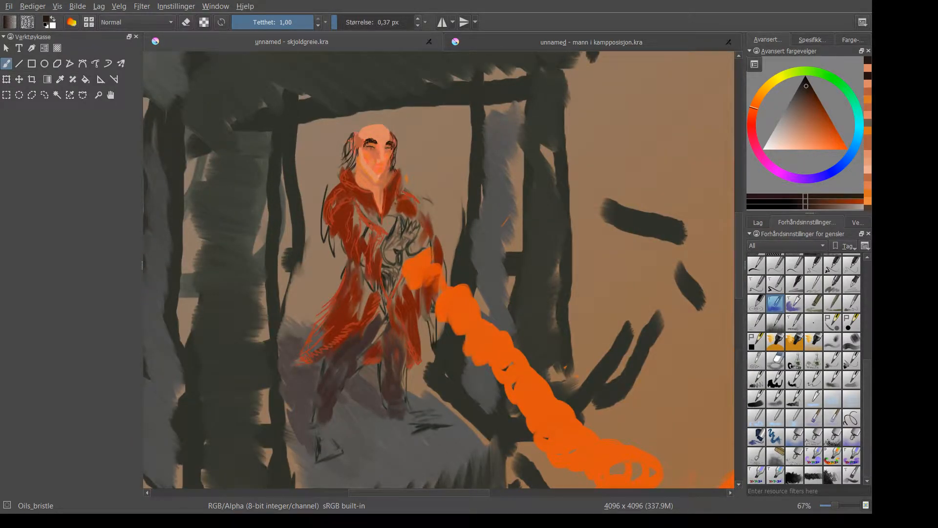
pyautogui.hotkey('ctrl', 'z')
pyautogui.scroll(5, 371, 123)
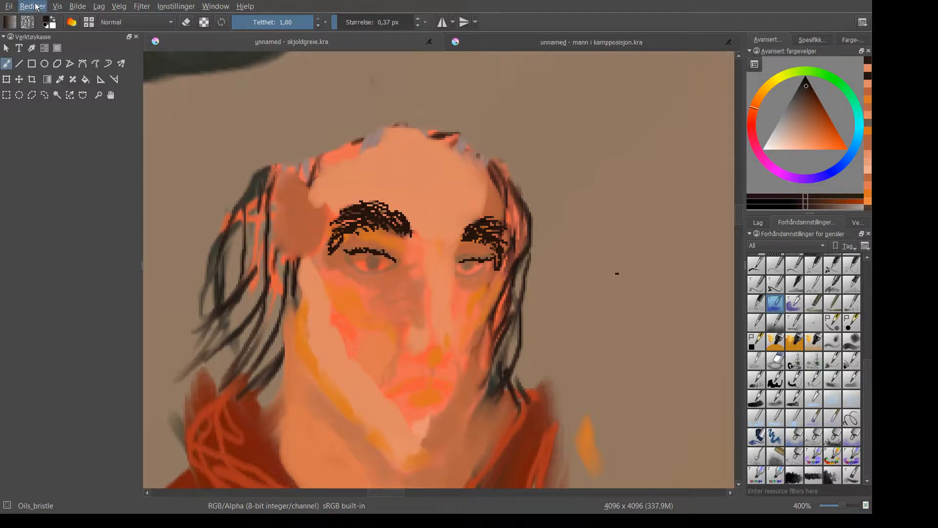
pyautogui.click(61, 36)
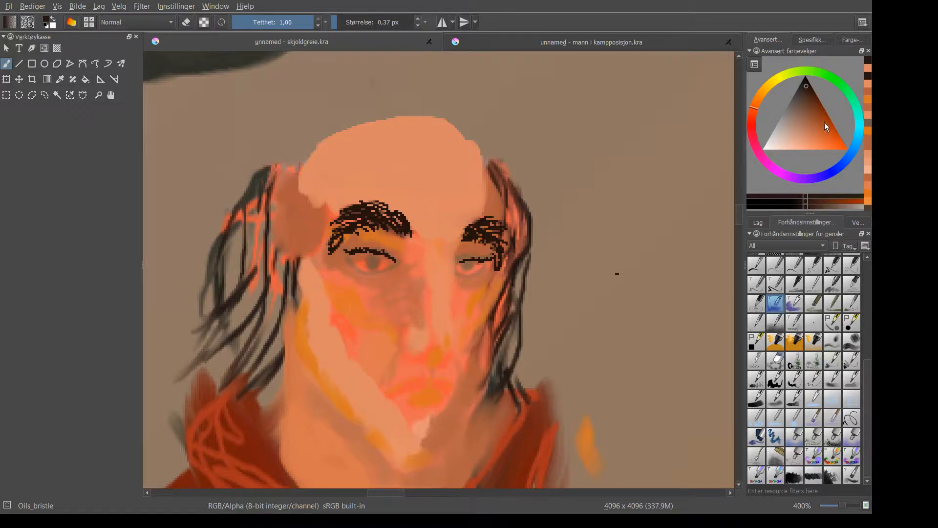
# Set the brush size to 4.71 px and paint dark hair strokes around the temple on the larger eye's side
pyautogui.click(341, 23)
pyautogui.scroll(3, 345, 24)
pyautogui.moveTo(335, 143)
pyautogui.mouseDown()
pyautogui.moveTo(319, 130)
pyautogui.moveTo(295, 142)
pyautogui.moveTo(329, 150)
pyautogui.moveTo(317, 141)
pyautogui.moveTo(253, 191)
pyautogui.mouseUp()
pyautogui.moveTo(258, 179)
pyautogui.mouseDown()
pyautogui.moveTo(309, 150)
pyautogui.moveTo(270, 210)
pyautogui.mouseUp()
pyautogui.moveTo(310, 159)
pyautogui.mouseDown()
pyautogui.moveTo(268, 205)
pyautogui.moveTo(268, 257)
pyautogui.mouseUp()
pyautogui.moveTo(291, 180); pyautogui.dragTo(264, 293)
pyautogui.moveTo(317, 158); pyautogui.dragTo(287, 226)
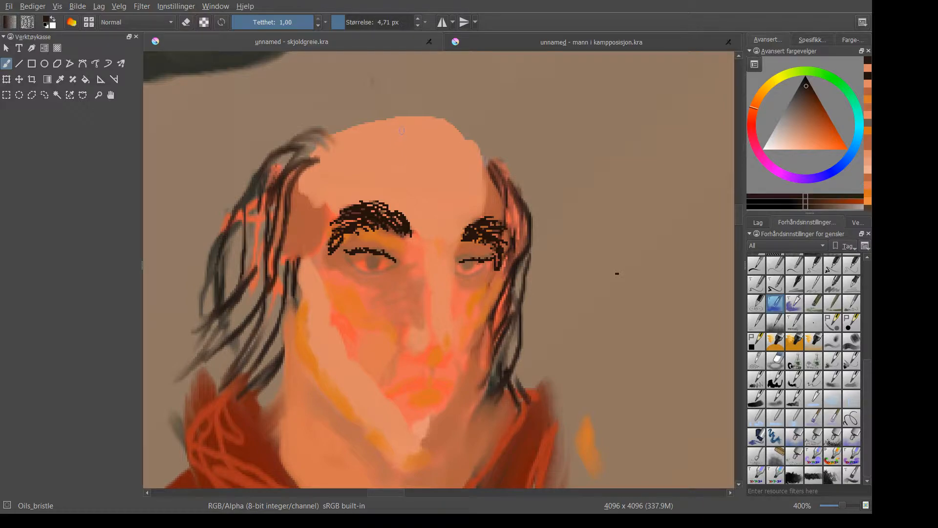
# Extend the dark hair on the larger eye's side with strands running from the top of the head to the collar
pyautogui.moveTo(361, 126)
pyautogui.mouseDown()
pyautogui.moveTo(293, 132)
pyautogui.moveTo(259, 166)
pyautogui.mouseUp()
pyautogui.moveTo(235, 201)
pyautogui.mouseDown()
pyautogui.moveTo(220, 270)
pyautogui.moveTo(230, 270)
pyautogui.mouseUp()
pyautogui.moveTo(242, 266); pyautogui.dragTo(234, 327)
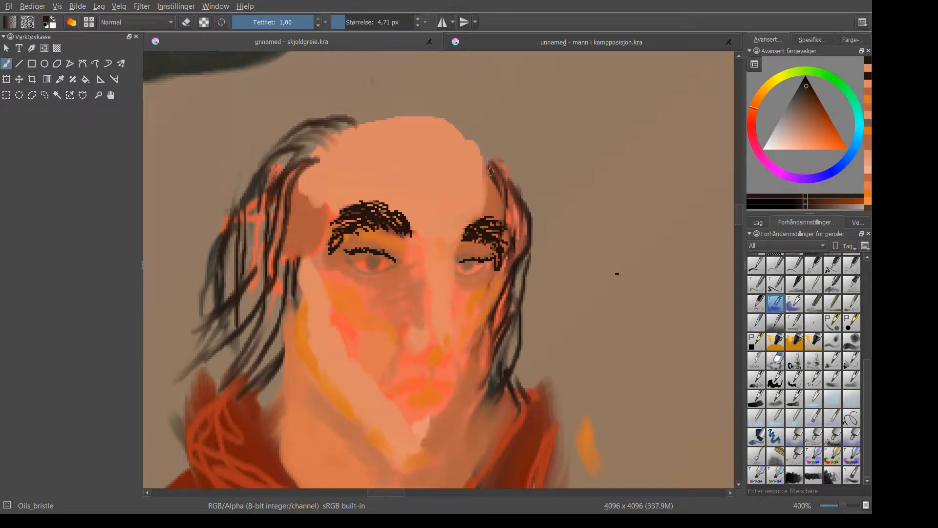
pyautogui.moveTo(402, 113)
pyautogui.mouseDown()
pyautogui.moveTo(356, 106)
pyautogui.moveTo(311, 136)
pyautogui.moveTo(278, 187)
pyautogui.moveTo(252, 384)
pyautogui.mouseUp()
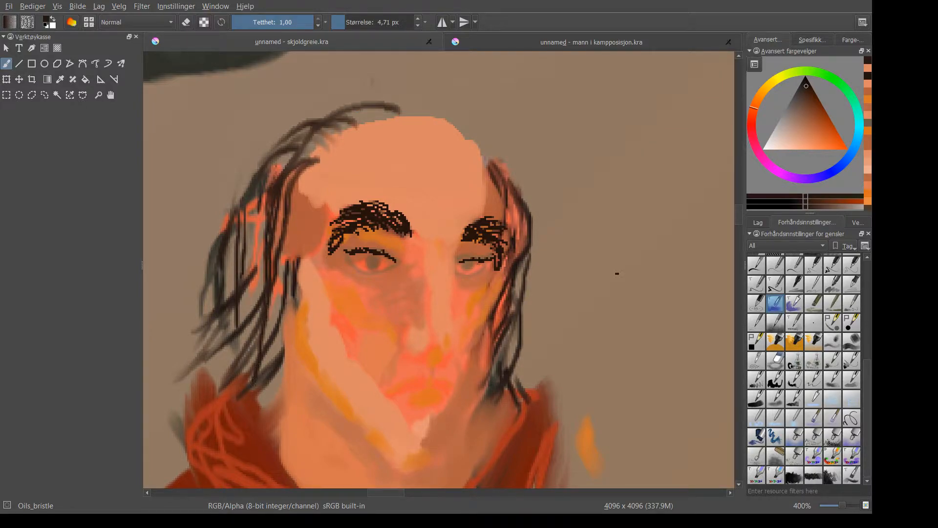
pyautogui.moveTo(386, 109)
pyautogui.mouseDown()
pyautogui.moveTo(346, 119)
pyautogui.moveTo(317, 132)
pyautogui.moveTo(296, 165)
pyautogui.moveTo(293, 270)
pyautogui.moveTo(263, 432)
pyautogui.mouseUp()
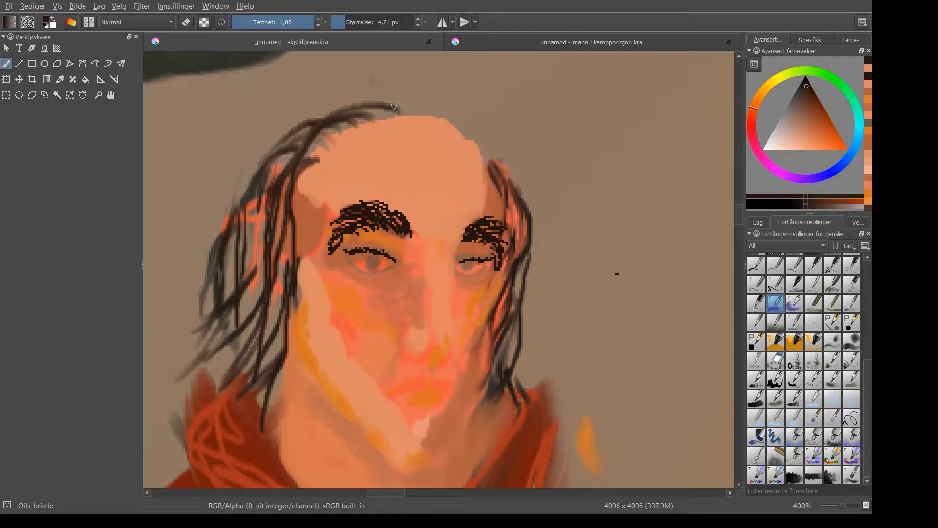
pyautogui.moveTo(393, 106)
pyautogui.mouseDown()
pyautogui.moveTo(453, 109)
pyautogui.moveTo(493, 142)
pyautogui.moveTo(473, 319)
pyautogui.mouseUp()
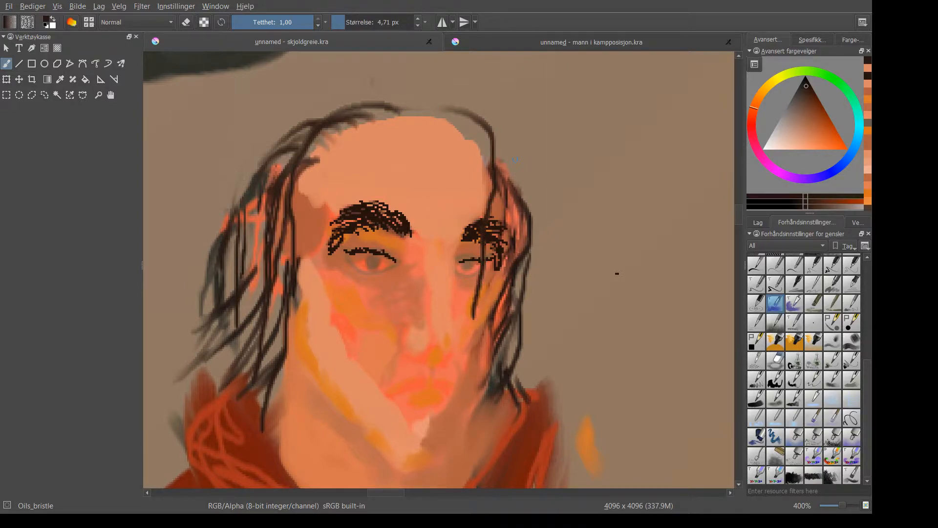
pyautogui.hotkey('ctrl', 'z')
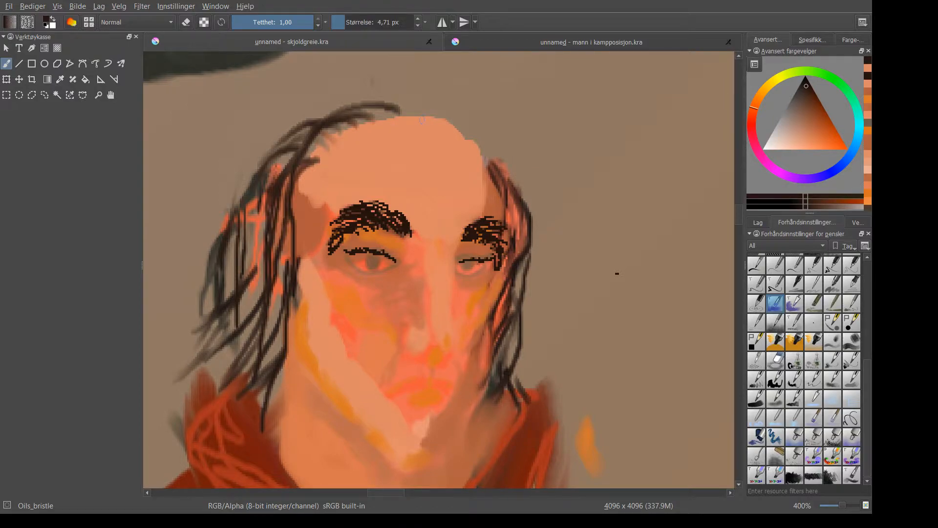
pyautogui.moveTo(413, 113)
pyautogui.mouseDown()
pyautogui.moveTo(459, 130)
pyautogui.moveTo(493, 172)
pyautogui.moveTo(491, 260)
pyautogui.moveTo(469, 354)
pyautogui.moveTo(475, 380)
pyautogui.moveTo(507, 386)
pyautogui.moveTo(510, 360)
pyautogui.moveTo(504, 390)
pyautogui.moveTo(586, 309)
pyautogui.mouseUp()
pyautogui.hotkey('ctrl', 'z')
# Paint long dark hair strands from the top of the head down the smaller eye's side to the collar
pyautogui.moveTo(425, 121)
pyautogui.mouseDown()
pyautogui.moveTo(457, 128)
pyautogui.moveTo(502, 200)
pyautogui.moveTo(507, 371)
pyautogui.moveTo(491, 425)
pyautogui.mouseUp()
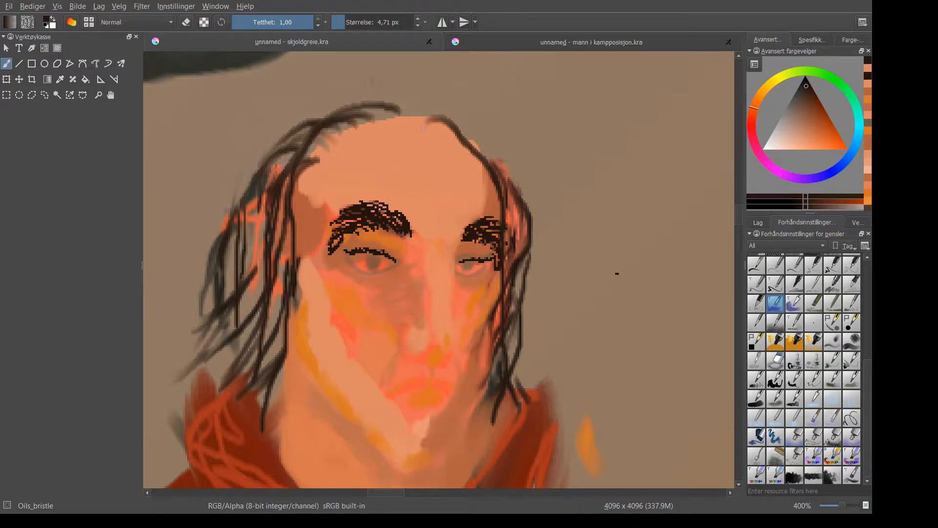
pyautogui.moveTo(432, 126)
pyautogui.mouseDown()
pyautogui.moveTo(449, 121)
pyautogui.moveTo(504, 183)
pyautogui.moveTo(505, 408)
pyautogui.mouseUp()
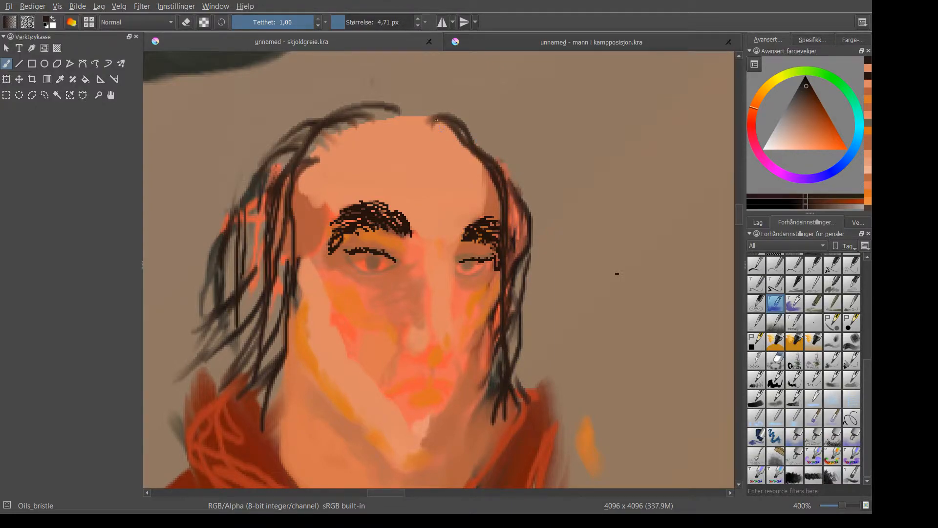
pyautogui.moveTo(424, 117)
pyautogui.mouseDown()
pyautogui.moveTo(469, 123)
pyautogui.moveTo(506, 180)
pyautogui.moveTo(507, 345)
pyautogui.moveTo(519, 419)
pyautogui.mouseUp()
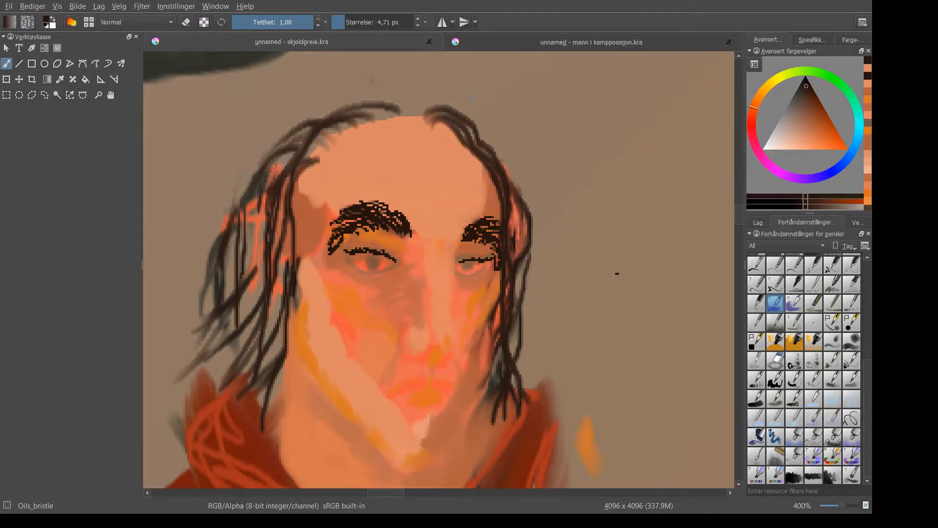
pyautogui.moveTo(416, 121)
pyautogui.mouseDown()
pyautogui.moveTo(416, 107)
pyautogui.moveTo(459, 100)
pyautogui.moveTo(505, 169)
pyautogui.moveTo(516, 200)
pyautogui.moveTo(515, 411)
pyautogui.mouseUp()
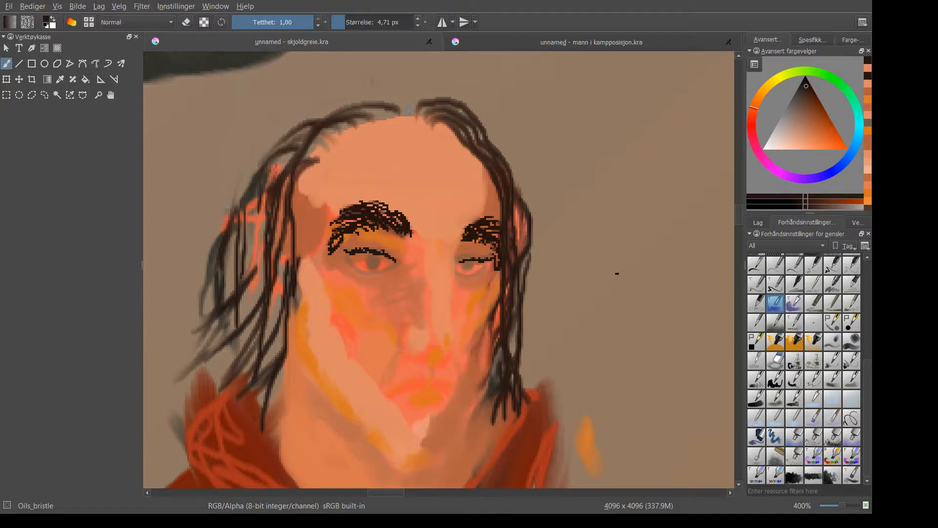
pyautogui.moveTo(405, 115)
pyautogui.mouseDown()
pyautogui.moveTo(449, 96)
pyautogui.moveTo(482, 112)
pyautogui.moveTo(517, 162)
pyautogui.moveTo(526, 392)
pyautogui.mouseUp()
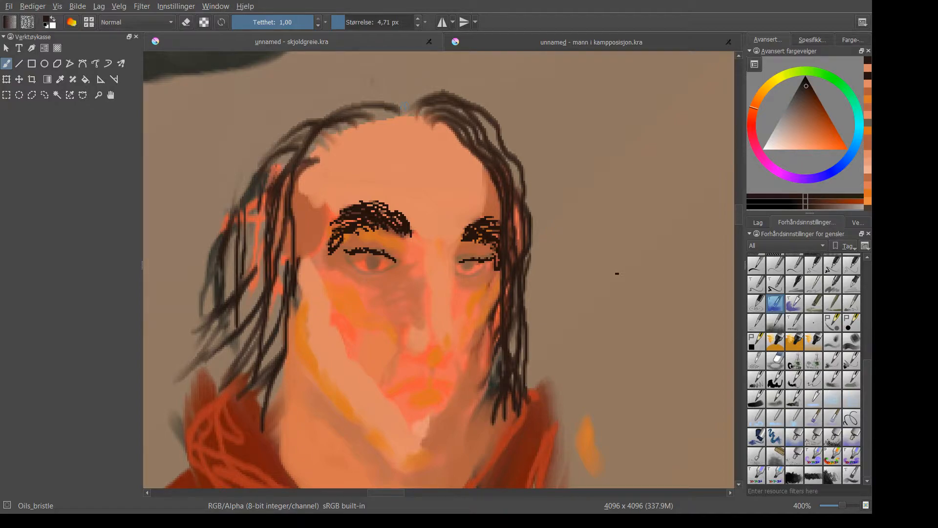
# Paint more long dark strands from the centre parting down the larger eye's side, thickening the hair beside the cheek and neck
pyautogui.moveTo(405, 116)
pyautogui.mouseDown()
pyautogui.moveTo(368, 101)
pyautogui.moveTo(322, 114)
pyautogui.moveTo(293, 129)
pyautogui.moveTo(276, 158)
pyautogui.moveTo(270, 202)
pyautogui.moveTo(282, 365)
pyautogui.mouseUp()
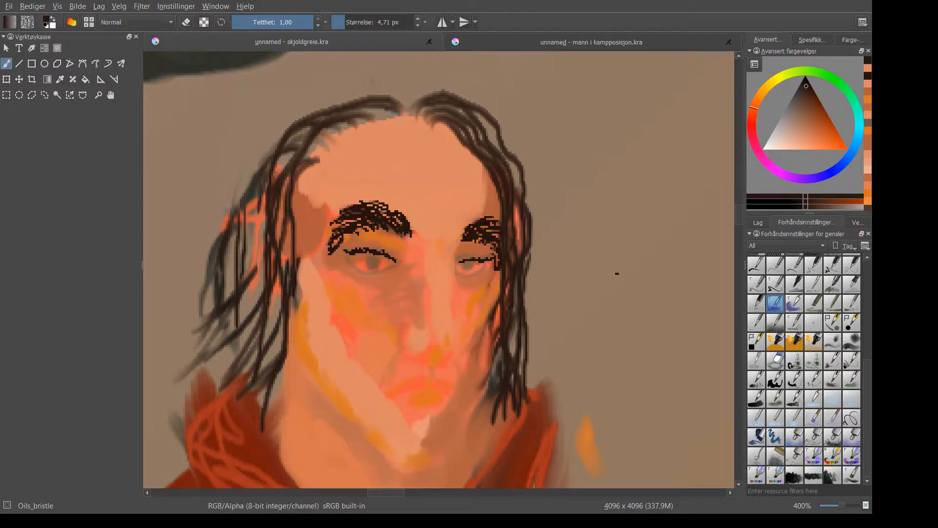
pyautogui.moveTo(407, 121)
pyautogui.mouseDown()
pyautogui.moveTo(343, 111)
pyautogui.moveTo(297, 137)
pyautogui.moveTo(260, 197)
pyautogui.moveTo(252, 273)
pyautogui.moveTo(275, 331)
pyautogui.moveTo(276, 389)
pyautogui.mouseUp()
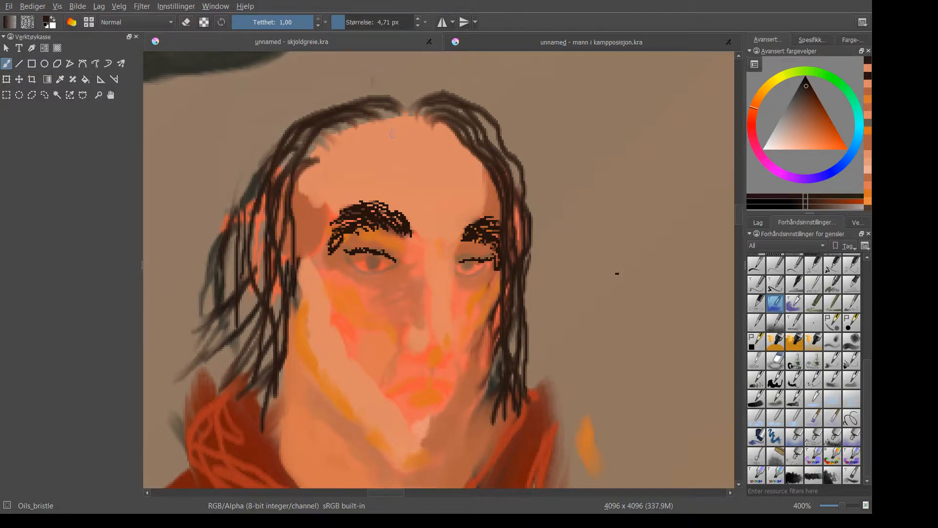
pyautogui.moveTo(413, 132)
pyautogui.mouseDown()
pyautogui.moveTo(374, 114)
pyautogui.moveTo(322, 133)
pyautogui.moveTo(293, 313)
pyautogui.moveTo(297, 411)
pyautogui.mouseUp()
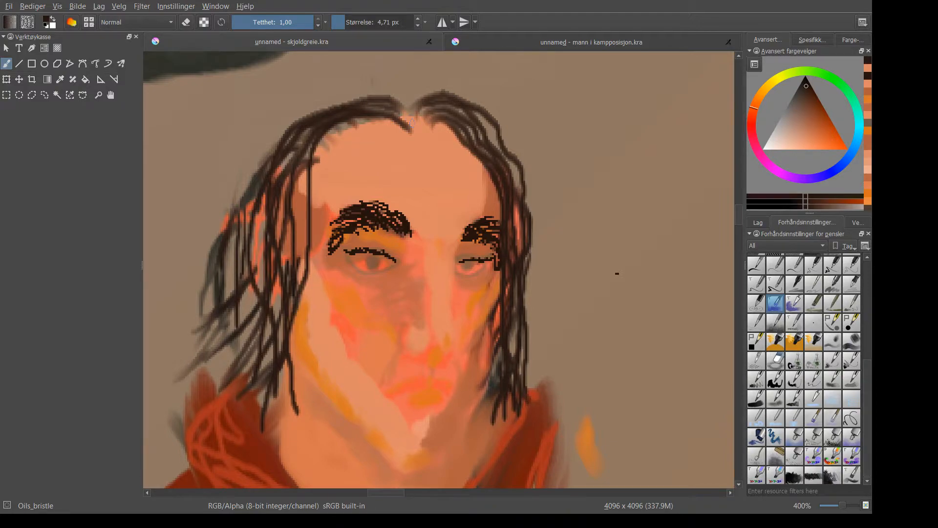
pyautogui.moveTo(418, 127)
pyautogui.mouseDown()
pyautogui.moveTo(400, 102)
pyautogui.moveTo(352, 100)
pyautogui.moveTo(280, 155)
pyautogui.moveTo(260, 211)
pyautogui.moveTo(257, 296)
pyautogui.moveTo(283, 448)
pyautogui.mouseUp()
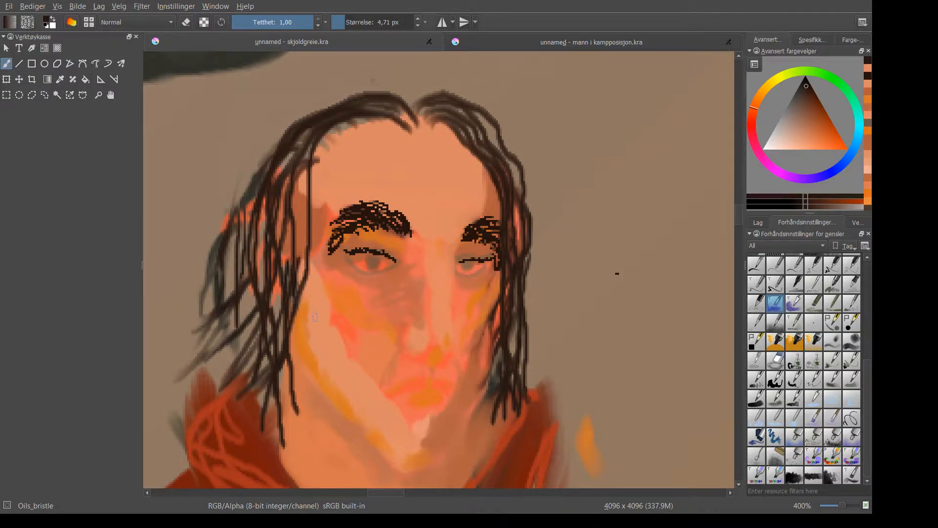
pyautogui.scroll(-5, 497, 230)
pyautogui.scroll(-5, 495, 220)
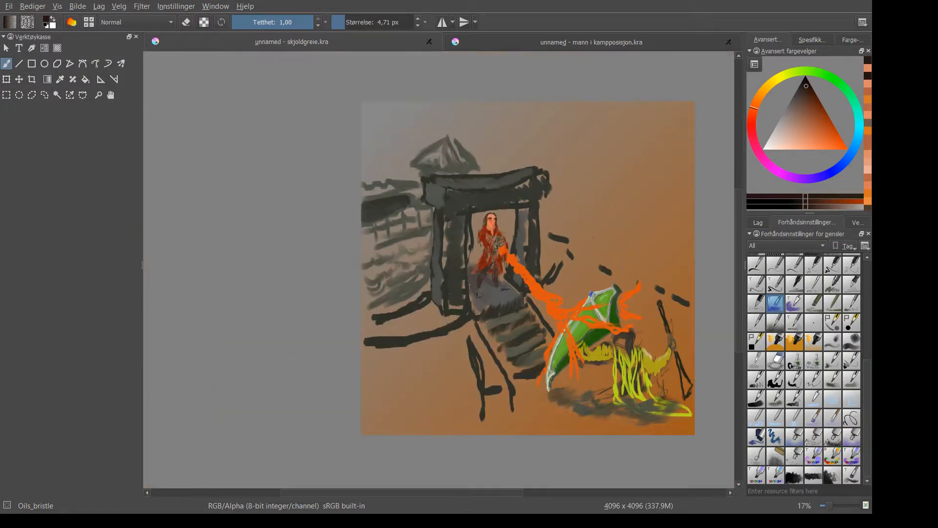
# Pick a light greyish-pink and paint over the larger eye's opening beneath the lash line as the white of the eye
pyautogui.scroll(7, 494, 224)
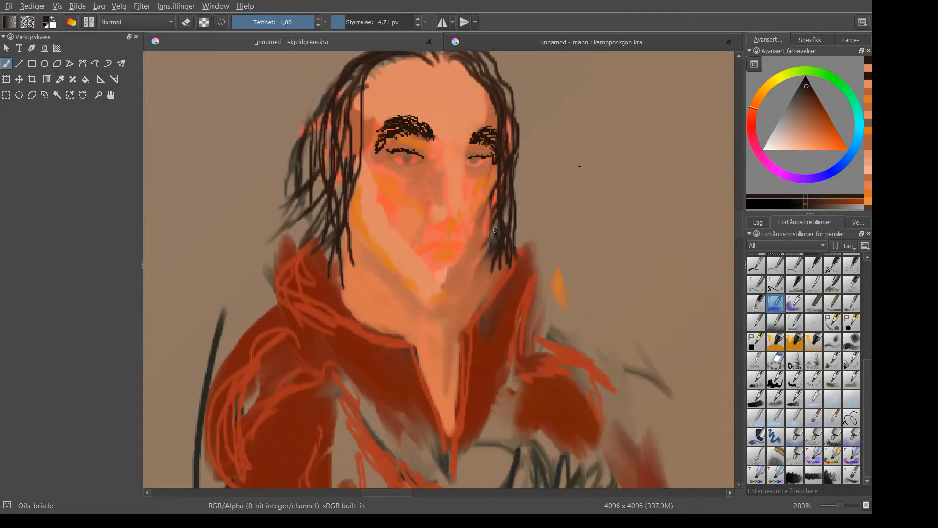
pyautogui.scroll(3, 496, 228)
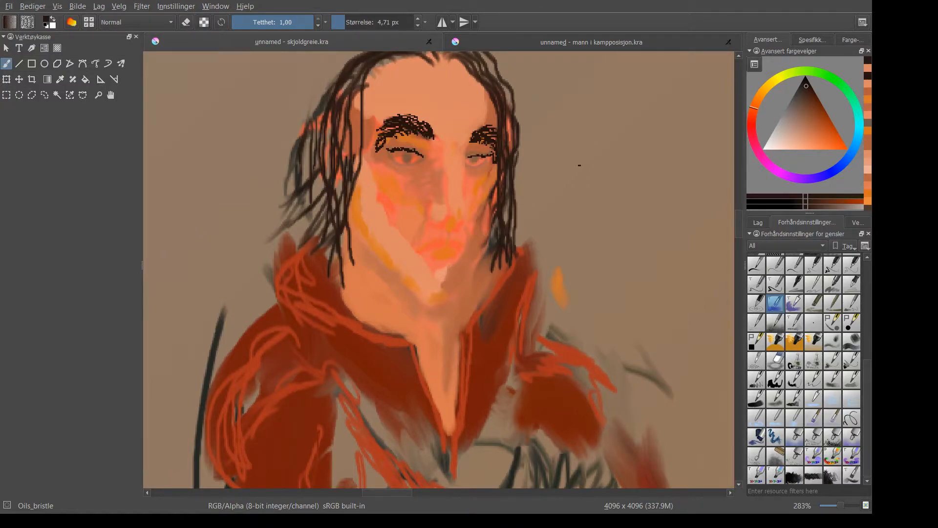
pyautogui.click(791, 114)
pyautogui.click(788, 126)
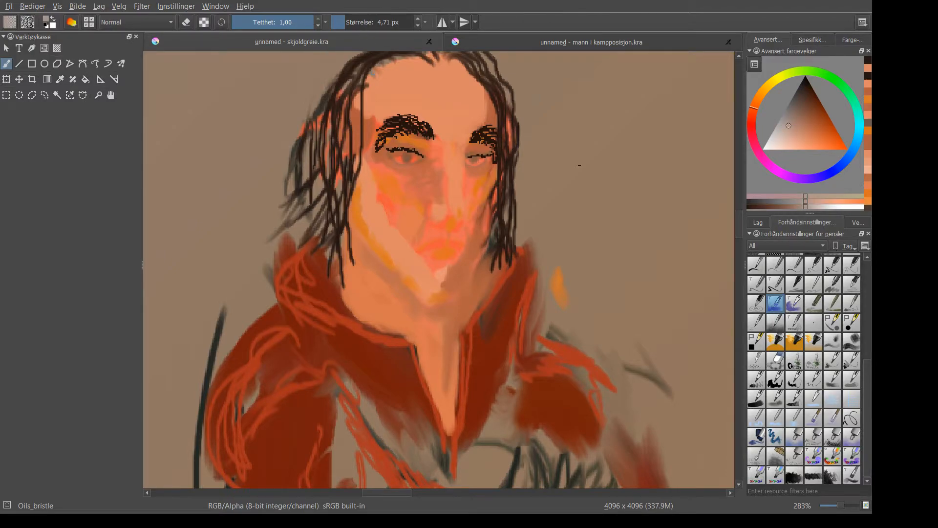
pyautogui.scroll(3, 399, 159)
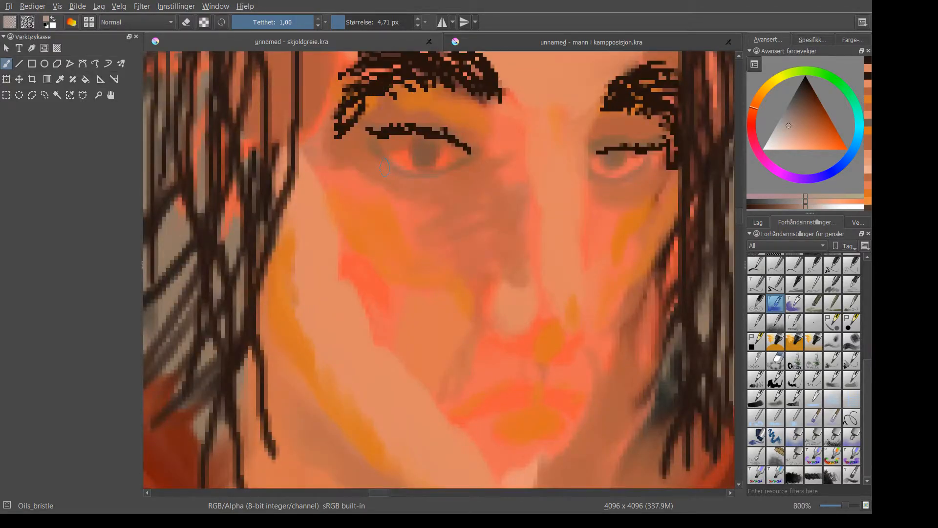
pyautogui.moveTo(394, 149)
pyautogui.mouseDown()
pyautogui.moveTo(420, 168)
pyautogui.moveTo(405, 142)
pyautogui.moveTo(400, 149)
pyautogui.moveTo(428, 167)
pyautogui.moveTo(469, 154)
pyautogui.moveTo(453, 144)
pyautogui.moveTo(442, 155)
pyautogui.moveTo(433, 139)
pyautogui.moveTo(446, 151)
pyautogui.moveTo(416, 148)
pyautogui.moveTo(414, 162)
pyautogui.mouseUp()
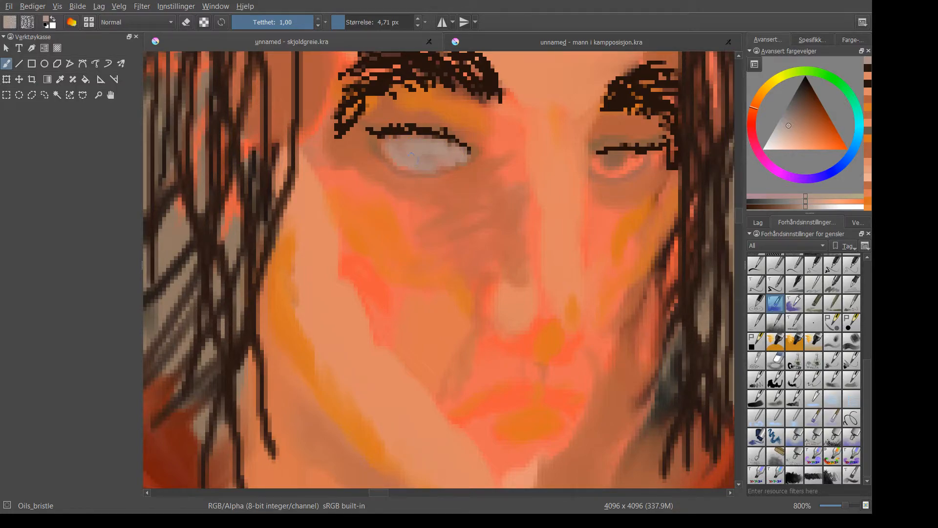
# Fill the smaller eye's opening with the same light greyish-pink below its upper lid line
pyautogui.scroll(-4, 503, 215)
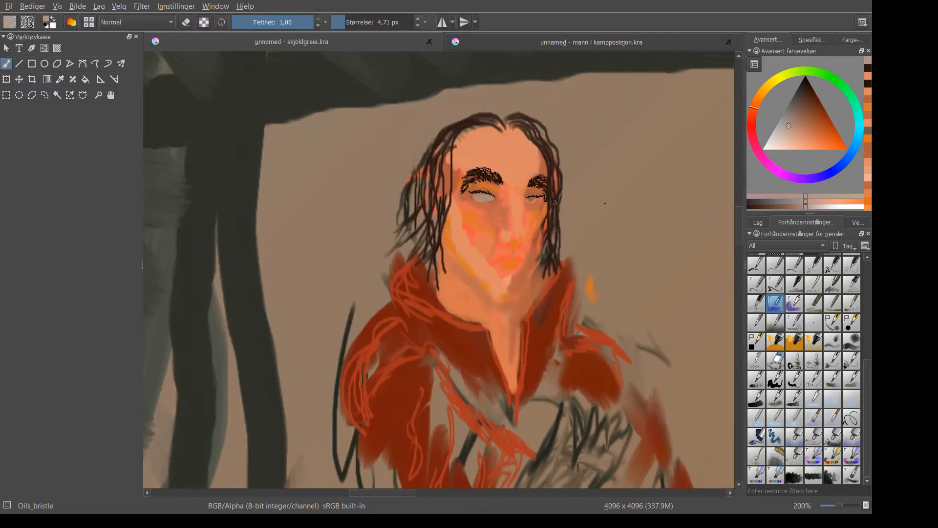
pyautogui.scroll(6, 543, 200)
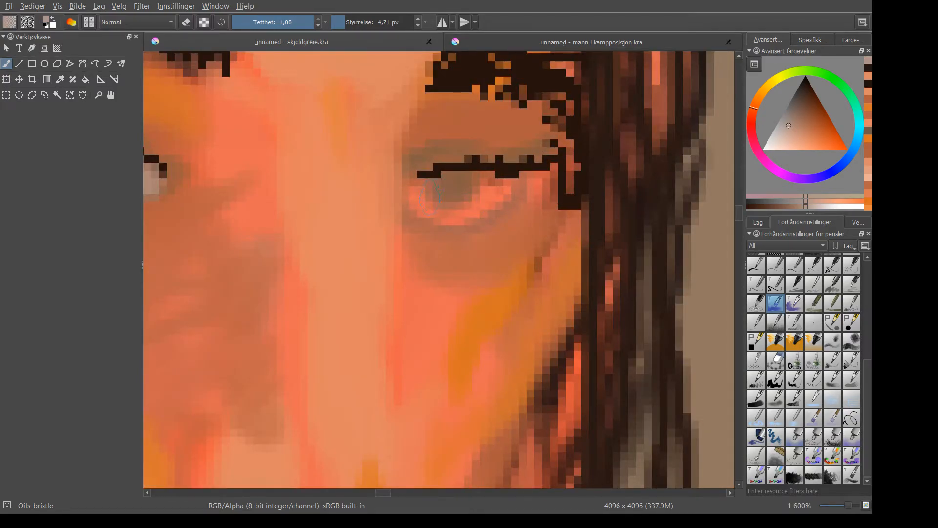
pyautogui.moveTo(420, 195)
pyautogui.mouseDown()
pyautogui.moveTo(471, 207)
pyautogui.moveTo(506, 186)
pyautogui.moveTo(513, 198)
pyautogui.moveTo(445, 191)
pyautogui.moveTo(464, 200)
pyautogui.moveTo(447, 202)
pyautogui.moveTo(460, 188)
pyautogui.mouseUp()
pyautogui.scroll(-6, 460, 188)
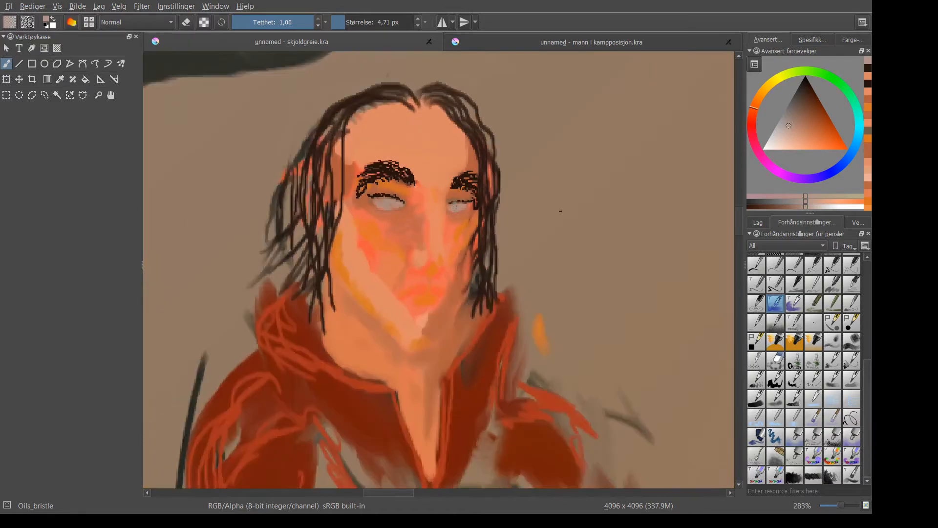
# Pick a dark grey and paint a narrow vertical pupil in the middle of each eye
pyautogui.scroll(5, 393, 193)
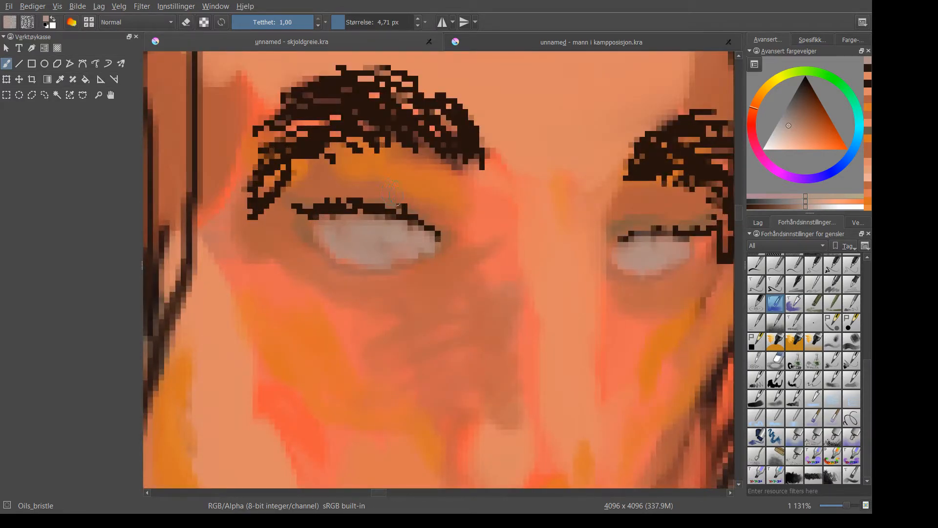
pyautogui.click(799, 91)
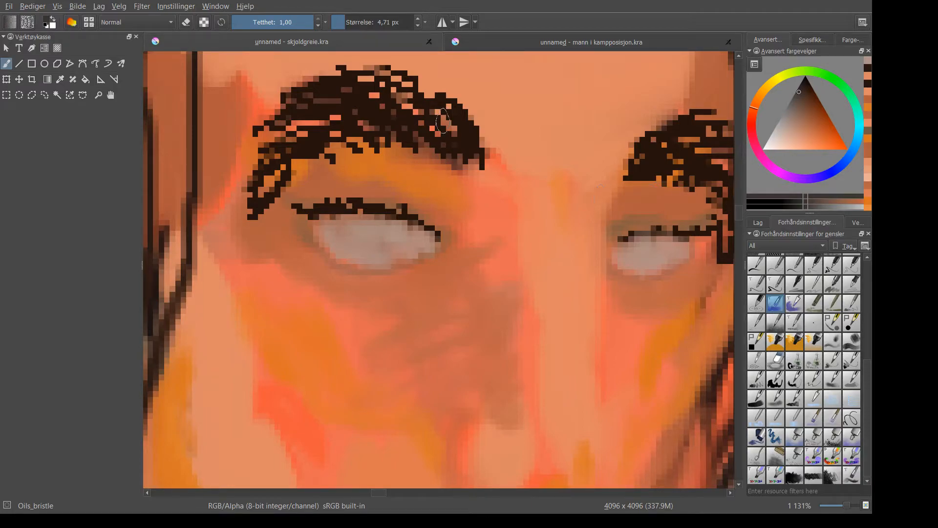
pyautogui.moveTo(374, 239); pyautogui.dragTo(379, 247)
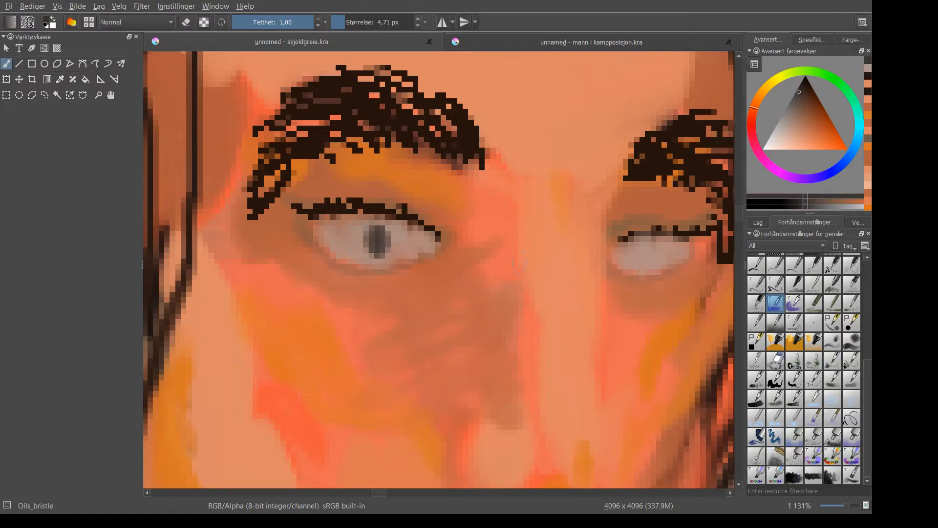
pyautogui.moveTo(647, 242); pyautogui.dragTo(651, 254)
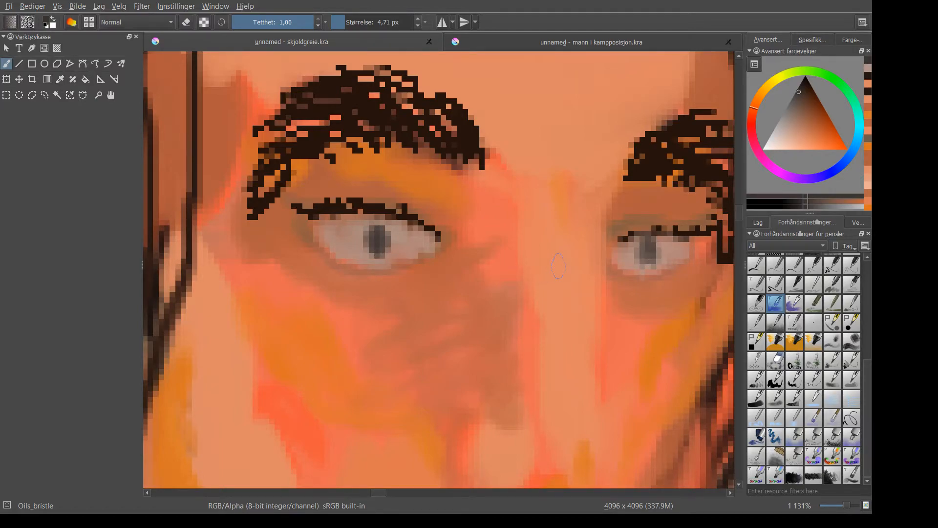
pyautogui.scroll(-5, 649, 256)
pyautogui.scroll(5, 650, 262)
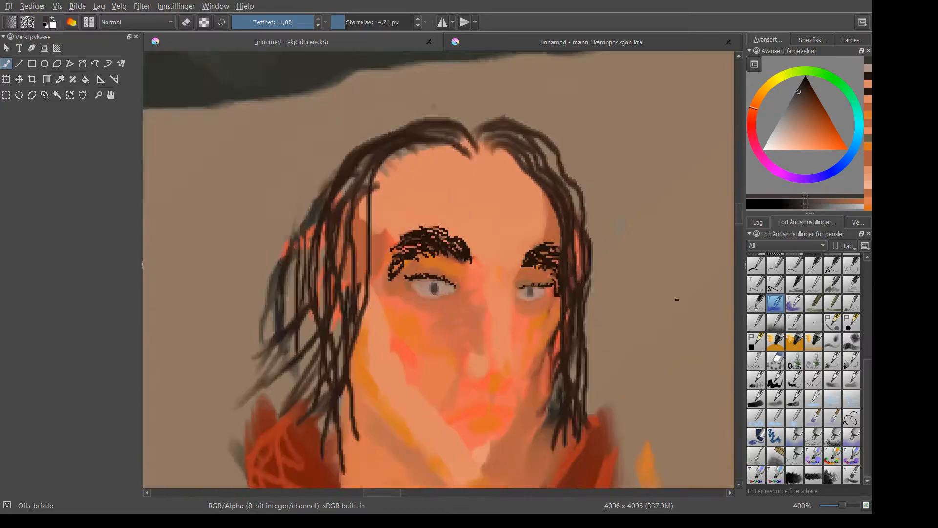
pyautogui.scroll(-5, 651, 261)
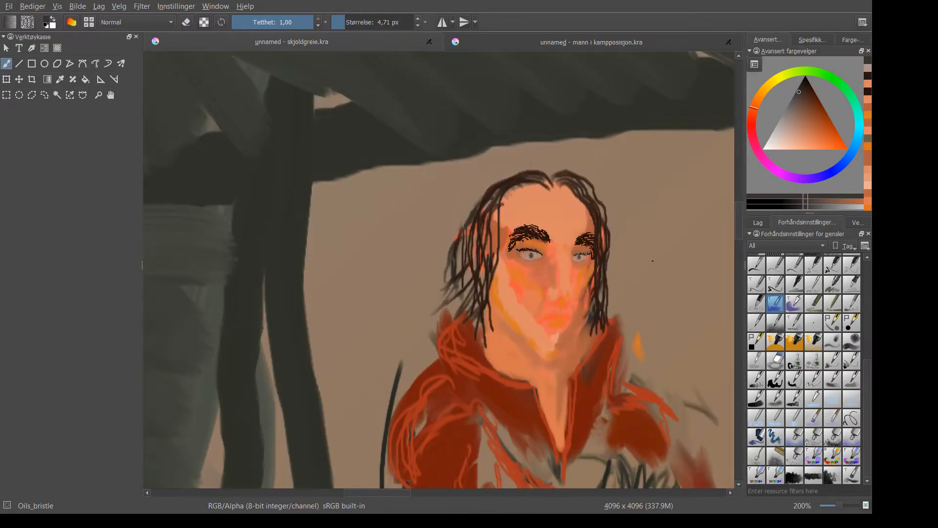
# Extend the smaller eye's dark pupil toward the temple, and cover its nose-side part with light grey
pyautogui.scroll(10, 581, 255)
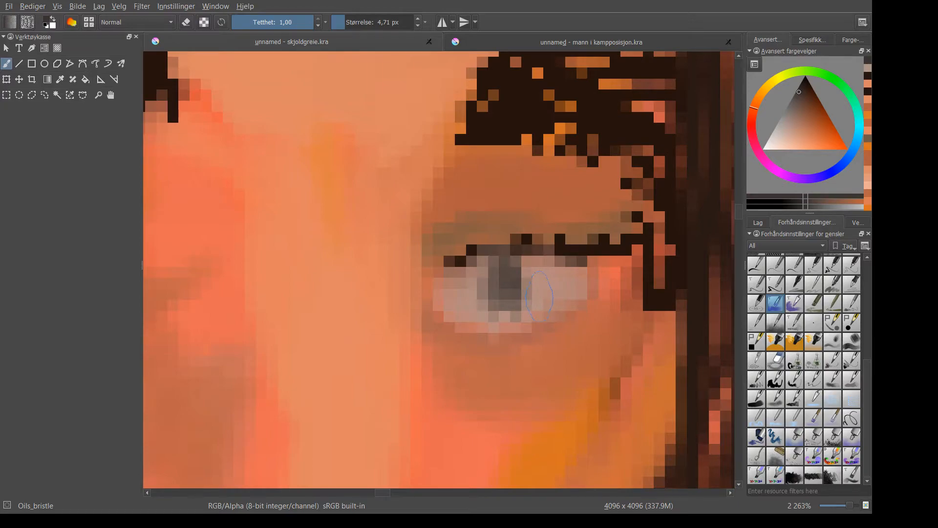
pyautogui.moveTo(540, 296)
pyautogui.mouseDown()
pyautogui.moveTo(537, 264)
pyautogui.moveTo(537, 277)
pyautogui.mouseUp()
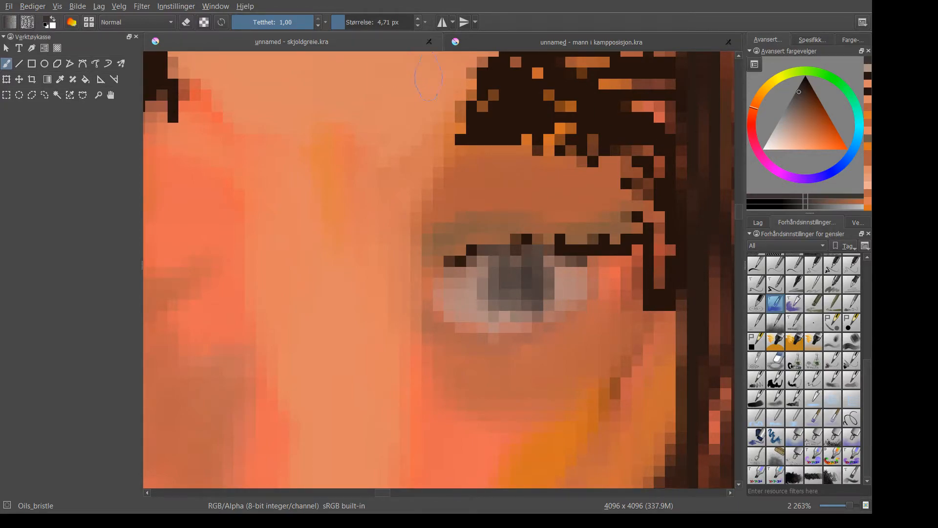
pyautogui.keyDown('ctrl'); pyautogui.click(726, 156); pyautogui.keyUp('ctrl')
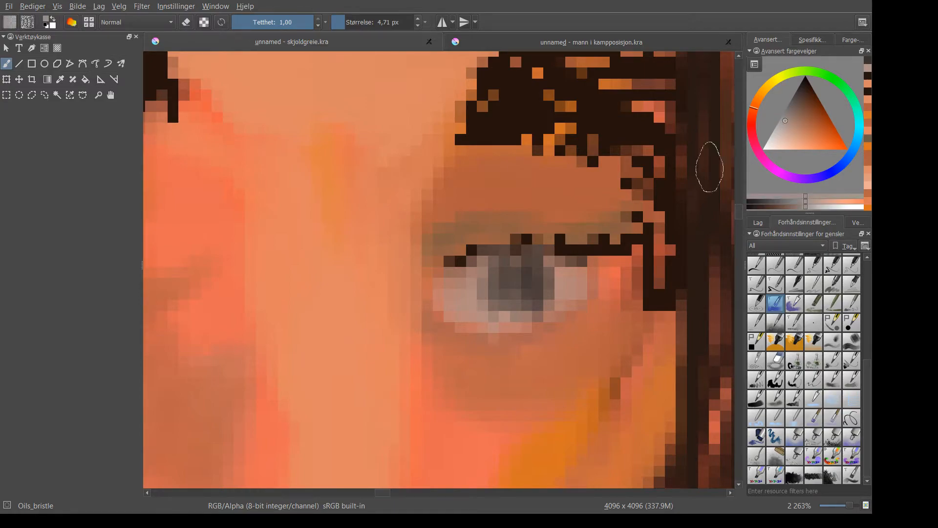
pyautogui.moveTo(482, 275)
pyautogui.mouseDown()
pyautogui.moveTo(506, 316)
pyautogui.moveTo(490, 306)
pyautogui.moveTo(488, 278)
pyautogui.moveTo(490, 298)
pyautogui.moveTo(489, 281)
pyautogui.moveTo(516, 262)
pyautogui.moveTo(490, 272)
pyautogui.moveTo(521, 261)
pyautogui.moveTo(498, 266)
pyautogui.moveTo(501, 301)
pyautogui.mouseUp()
pyautogui.scroll(-4, 480, 268)
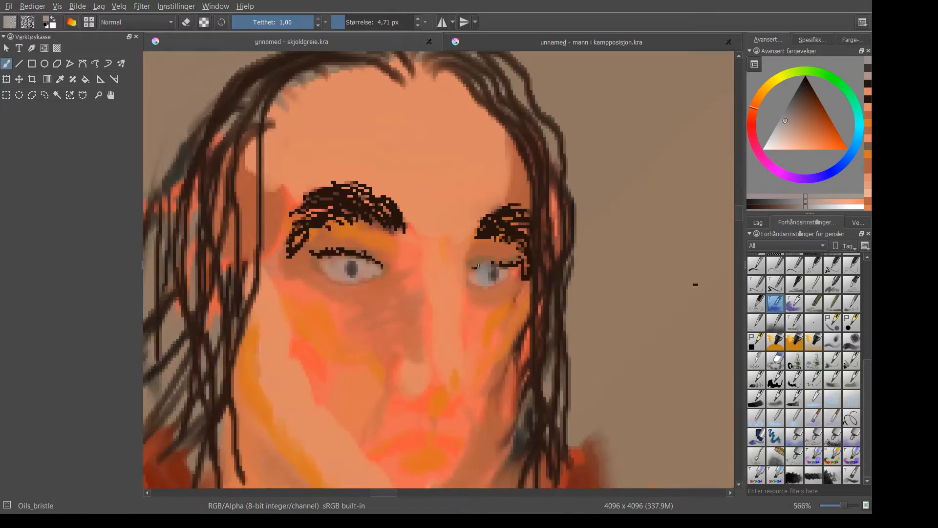
pyautogui.scroll(-3, 479, 268)
pyautogui.scroll(4, 496, 239)
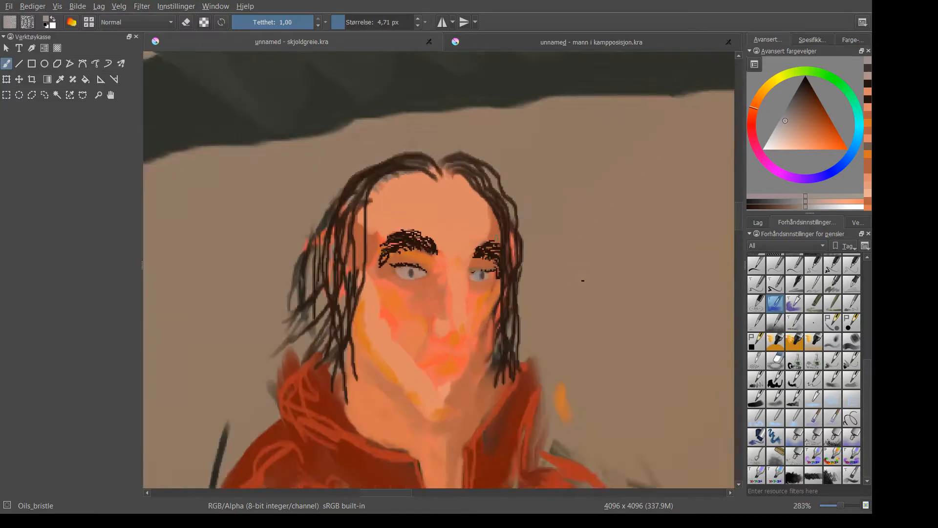
pyautogui.scroll(2, 455, 323)
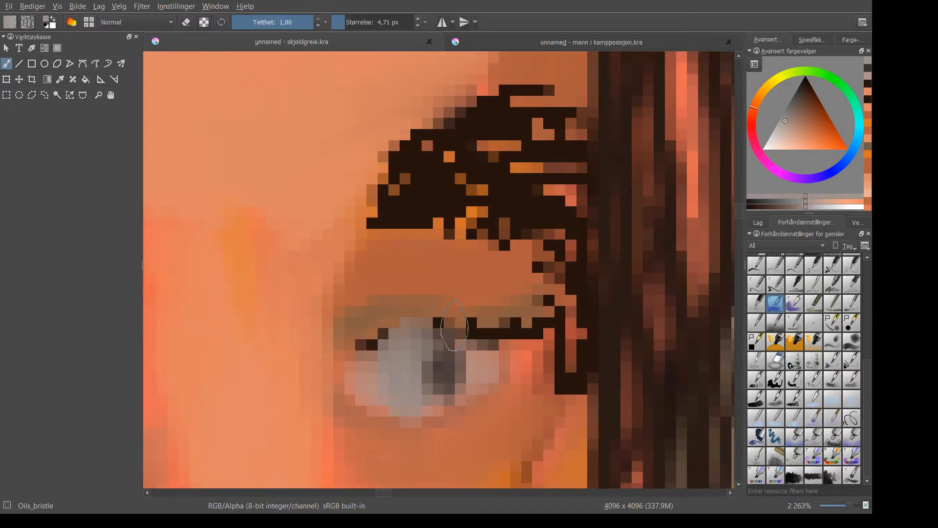
pyautogui.scroll(-5, 455, 322)
pyautogui.scroll(-2, 344, 311)
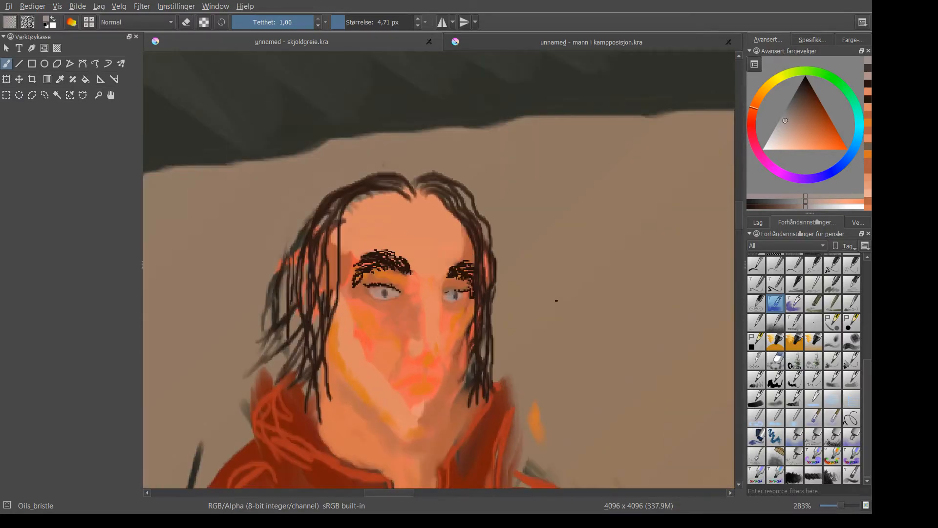
# Paint light grey along the temple side and underside of the larger eye's pupil to trim its edge
pyautogui.scroll(7, 438, 228)
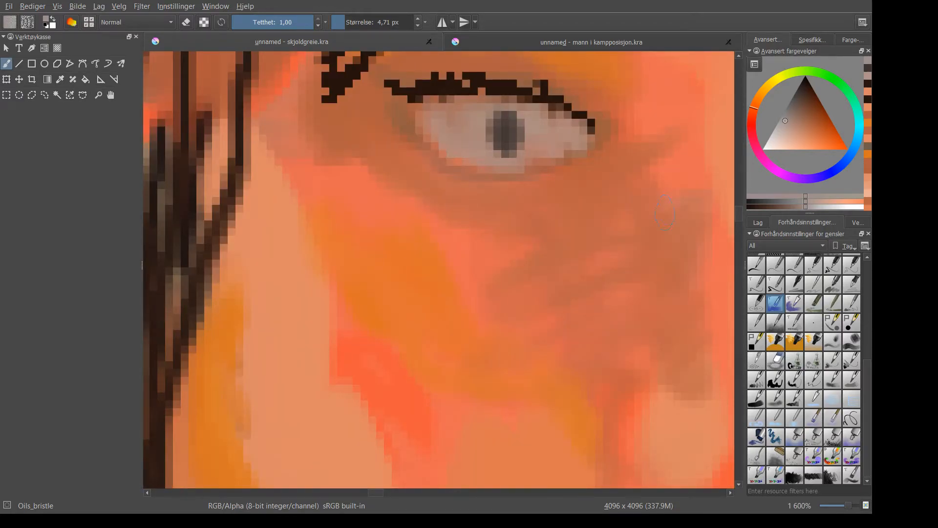
pyautogui.moveTo(517, 162)
pyautogui.mouseDown()
pyautogui.moveTo(502, 118)
pyautogui.moveTo(487, 127)
pyautogui.moveTo(496, 111)
pyautogui.moveTo(487, 154)
pyautogui.moveTo(488, 136)
pyautogui.moveTo(497, 166)
pyautogui.moveTo(488, 154)
pyautogui.moveTo(500, 114)
pyautogui.mouseUp()
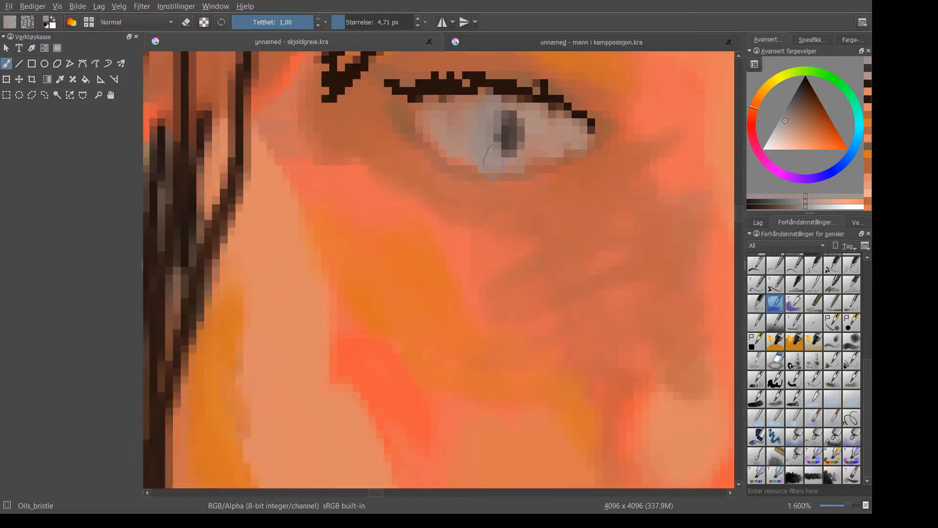
pyautogui.press('1')
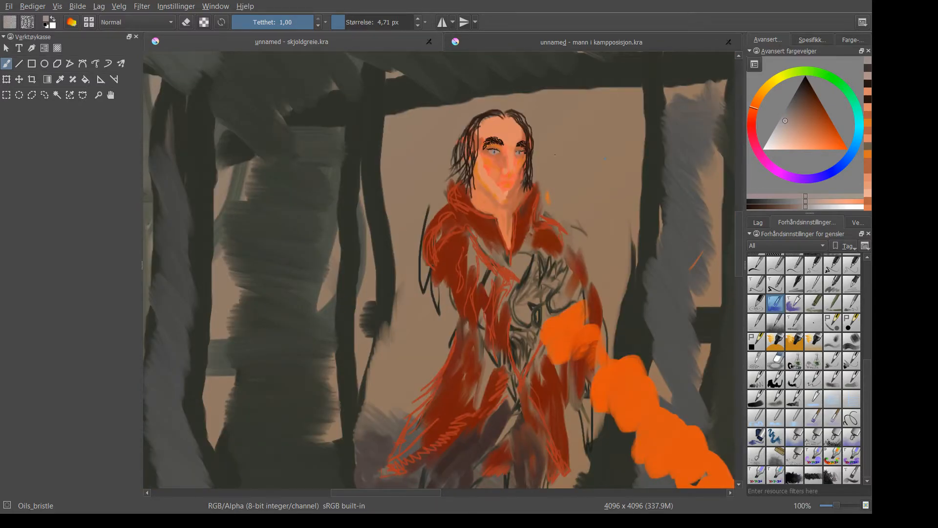
pyautogui.keyDown('ctrl'); pyautogui.scroll(6, 585, 122); pyautogui.keyUp('ctrl')
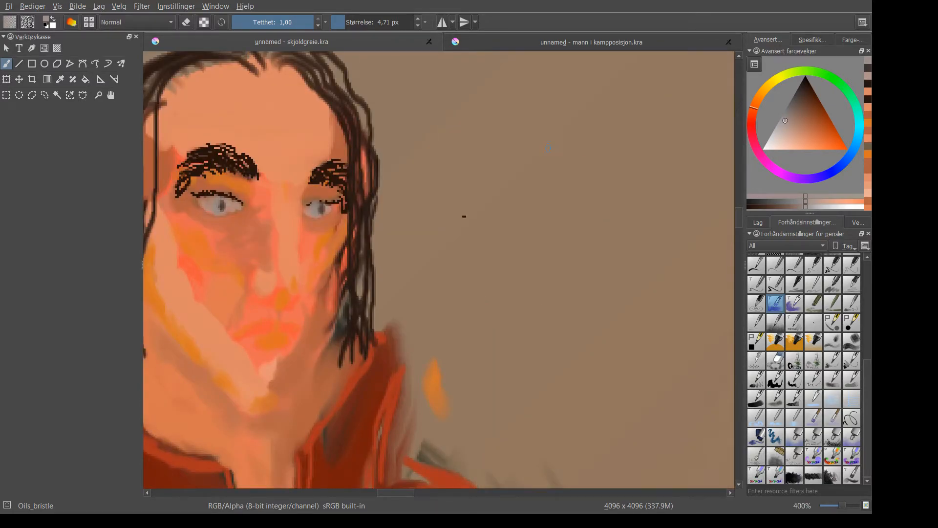